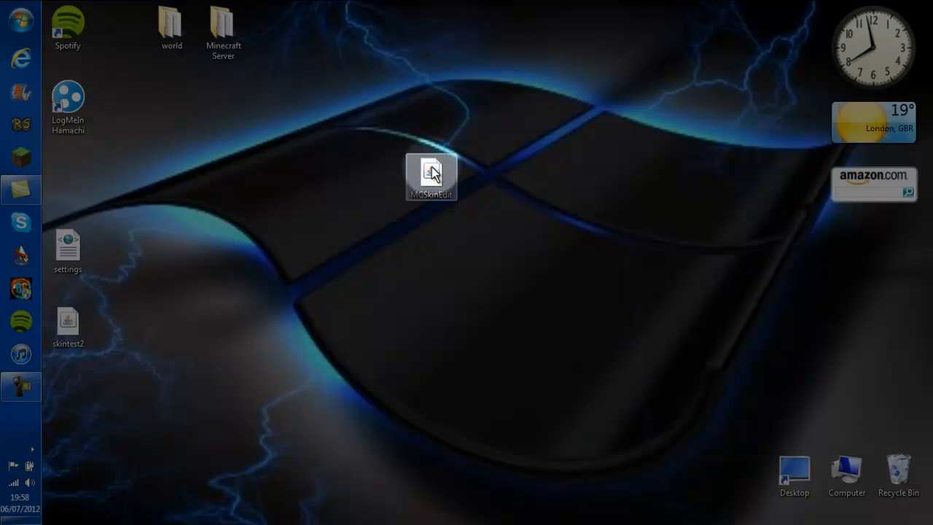
- Open the MCSkinEdit skin editor from the desktop and reposition its window so the whole interface fits on screen
double_click(431, 172)
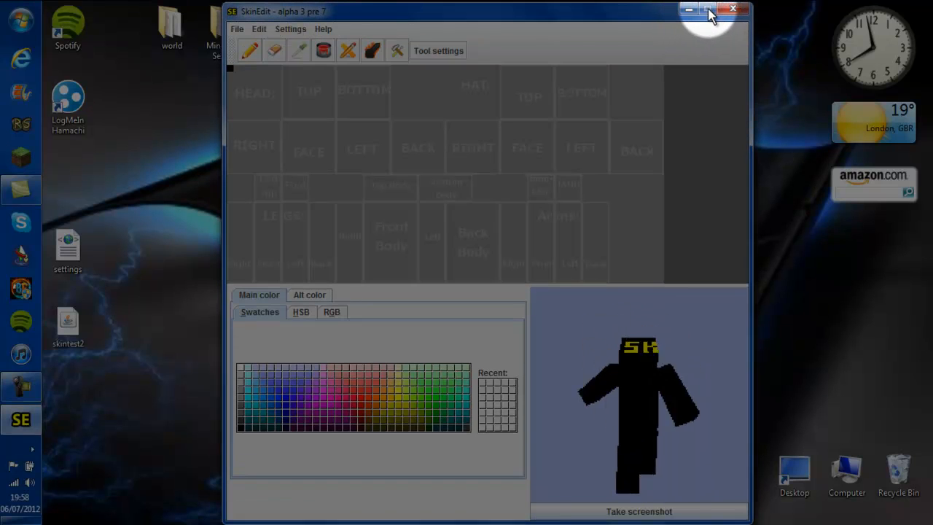
drag(624, 17, 628, 50)
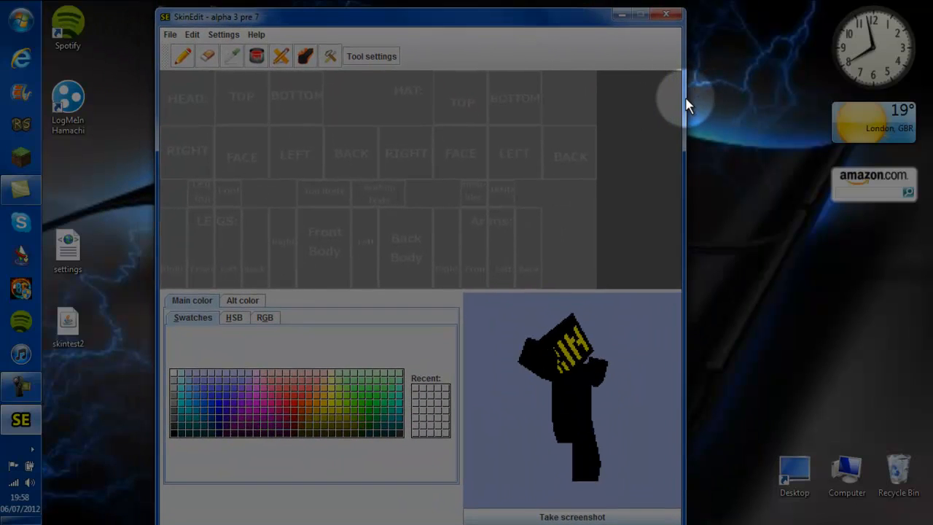
drag(460, 27, 471, 15)
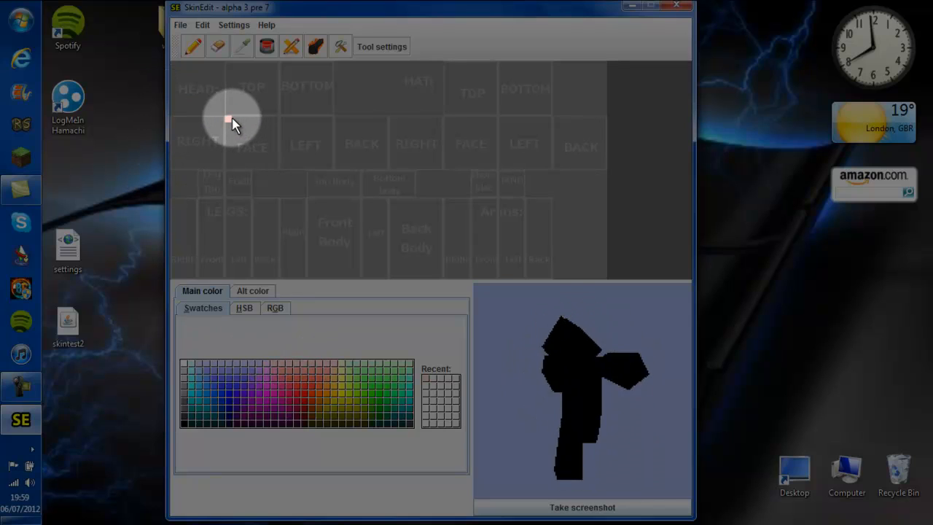
- Set the pen size to 4 and paint the head's whole Face area light pink
drag(231, 118, 274, 118)
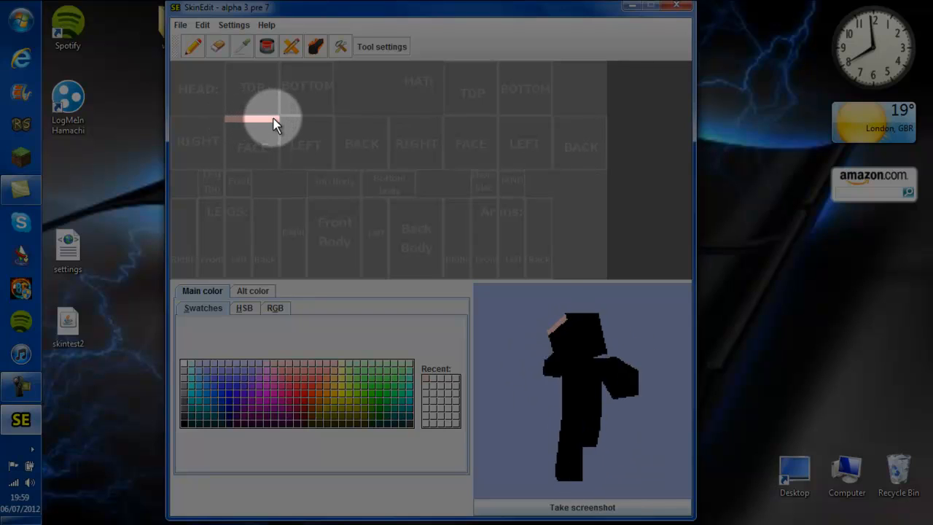
click(195, 40)
click(364, 46)
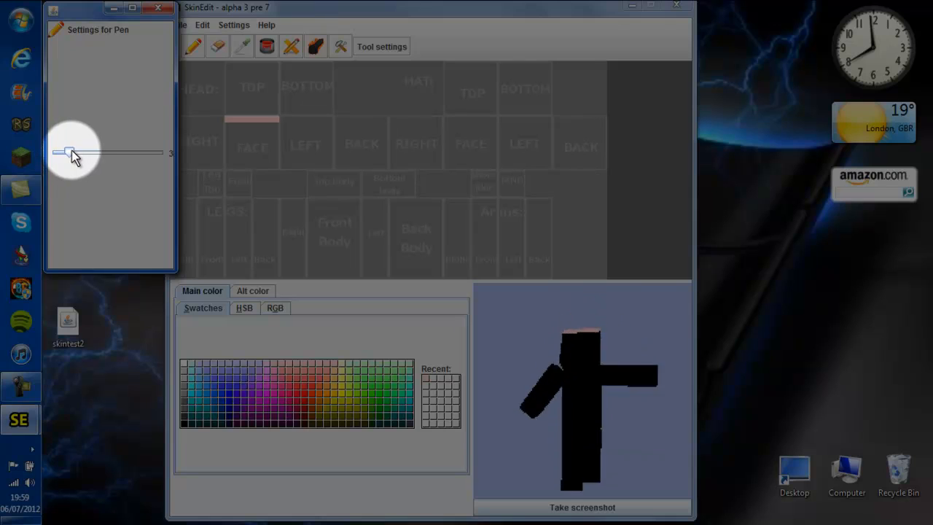
click(257, 129)
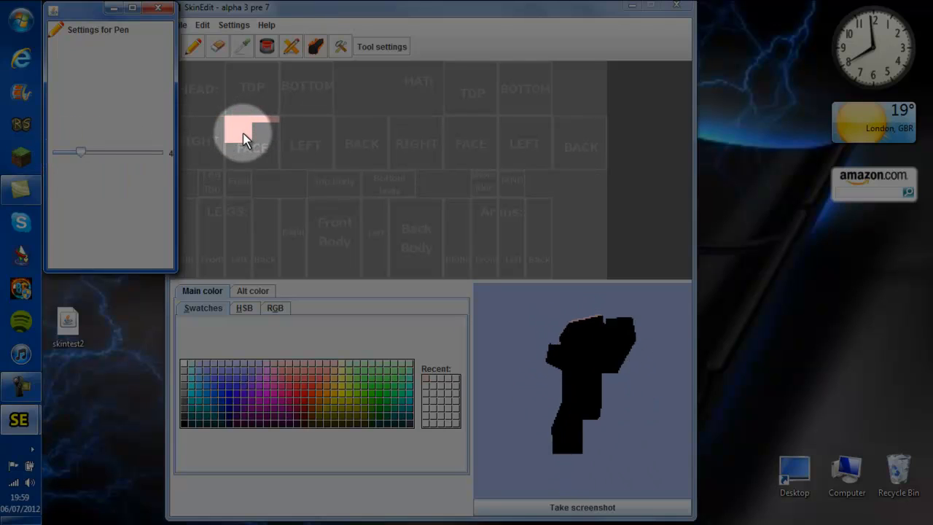
mouse_move(245, 139)
mouse_down()
mouse_move(270, 157)
mouse_move(243, 163)
mouse_up()
click(205, 262)
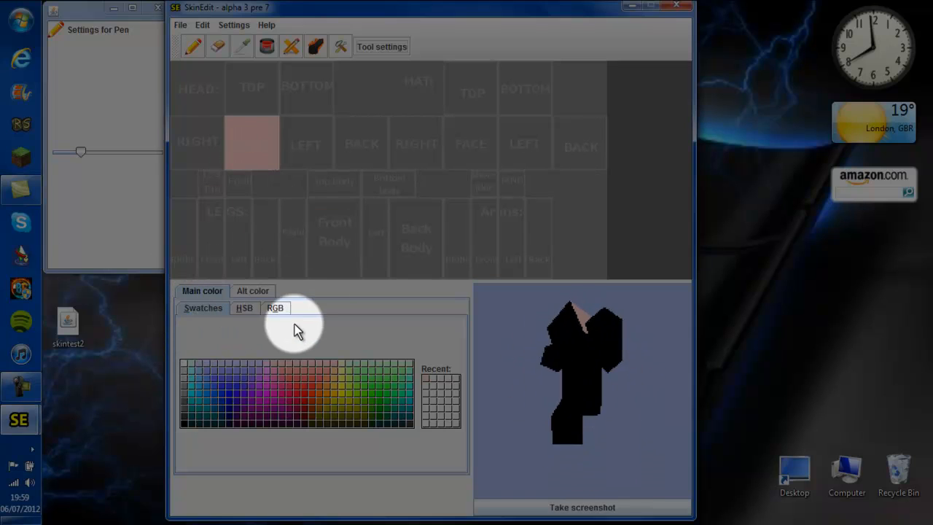
click(112, 10)
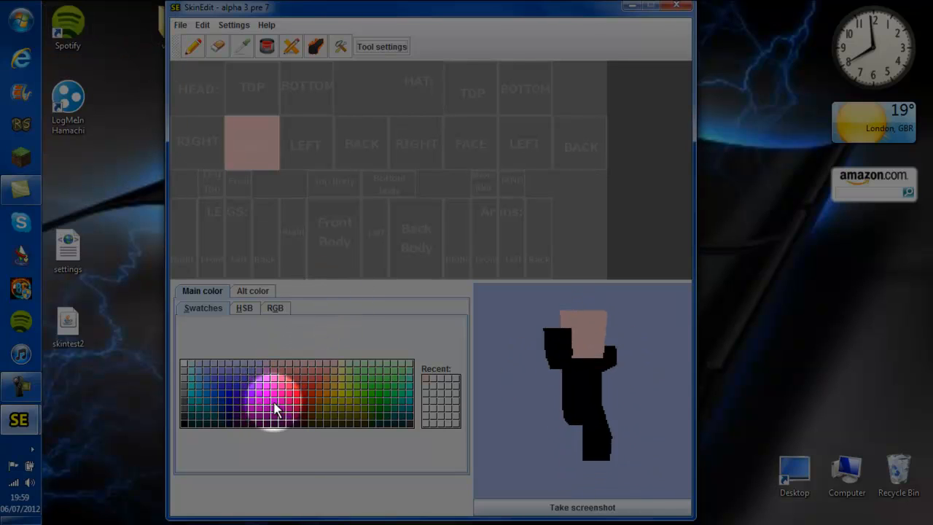
- Paint the Left, Back, Right, Top and Bottom areas of the head in the same light pink
drag(335, 377, 319, 250)
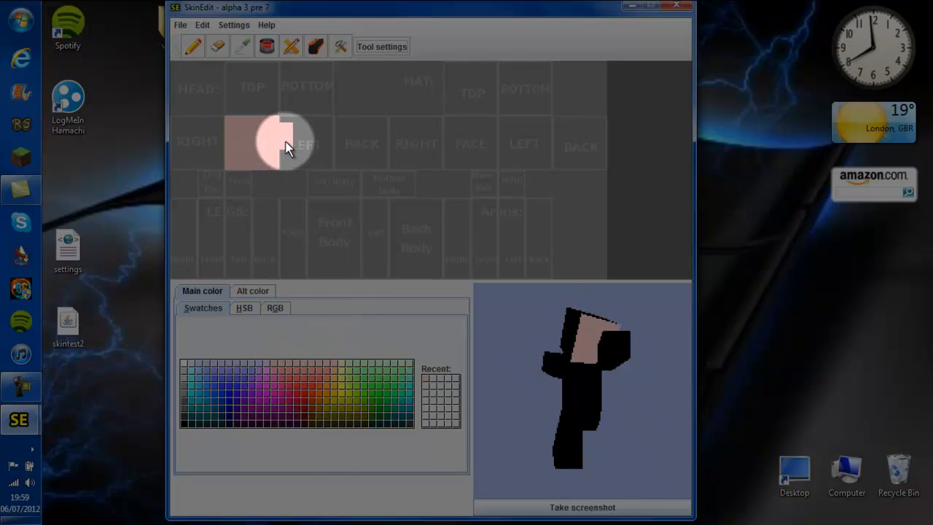
mouse_move(292, 132)
mouse_down()
mouse_move(322, 132)
mouse_move(291, 160)
mouse_move(326, 154)
mouse_move(311, 160)
mouse_move(326, 167)
mouse_up()
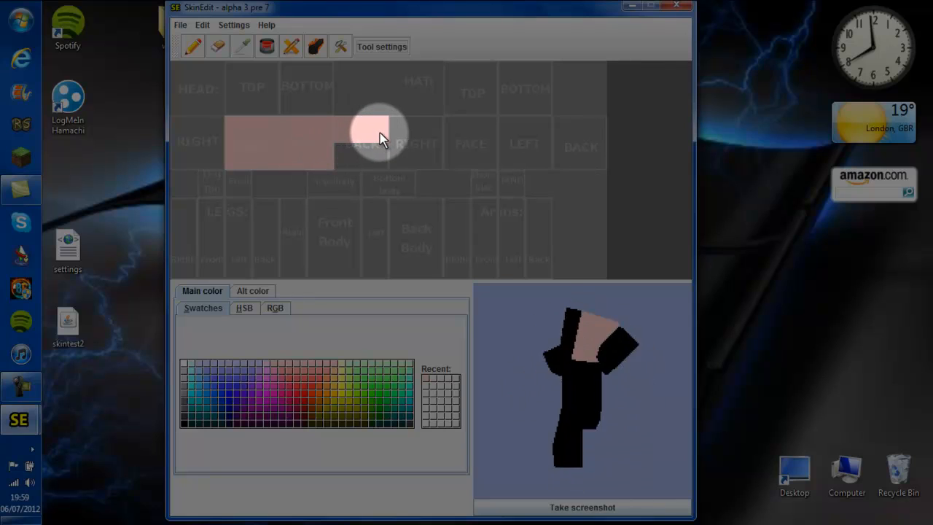
mouse_move(380, 133)
mouse_down()
mouse_move(378, 159)
mouse_move(346, 161)
mouse_up()
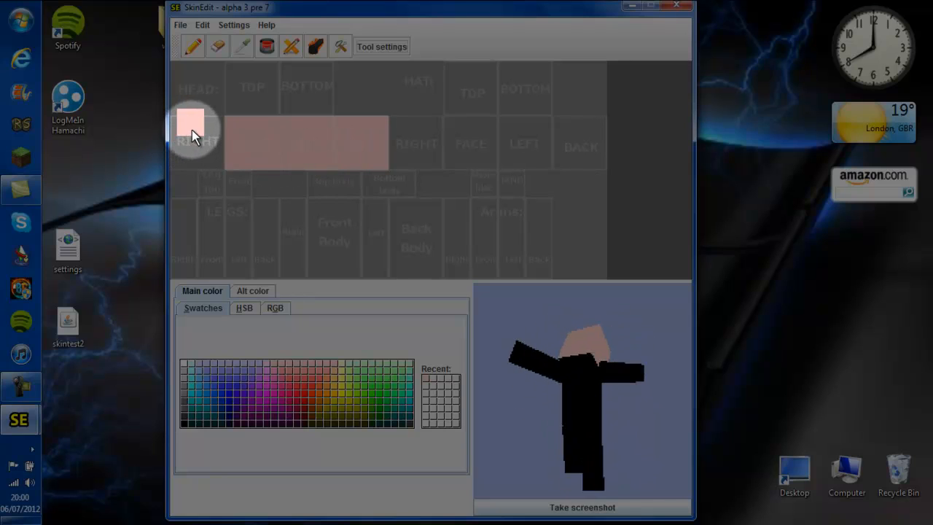
mouse_move(188, 135)
mouse_down()
mouse_move(215, 135)
mouse_move(192, 161)
mouse_move(215, 160)
mouse_up()
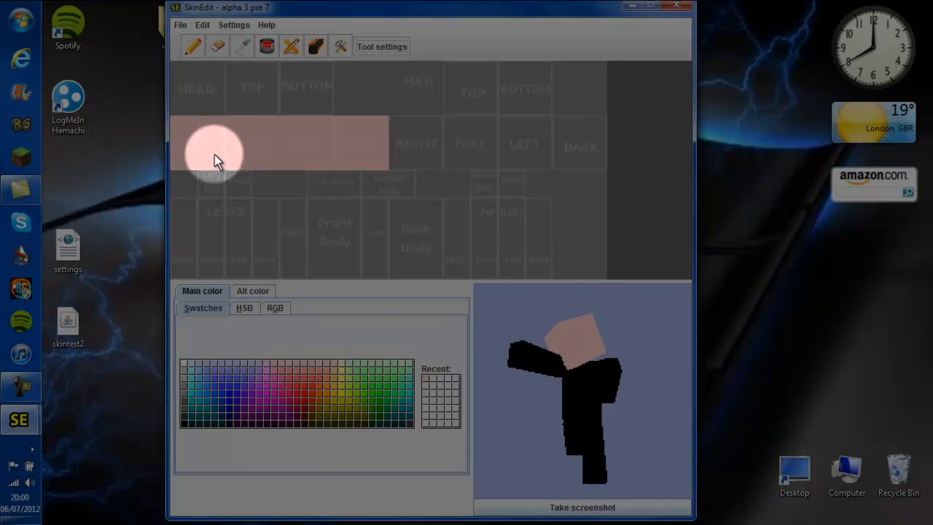
mouse_move(226, 73)
mouse_down()
mouse_move(269, 79)
mouse_move(242, 103)
mouse_move(269, 103)
mouse_move(305, 88)
mouse_move(297, 78)
mouse_move(330, 74)
mouse_move(282, 107)
mouse_move(324, 104)
mouse_up()
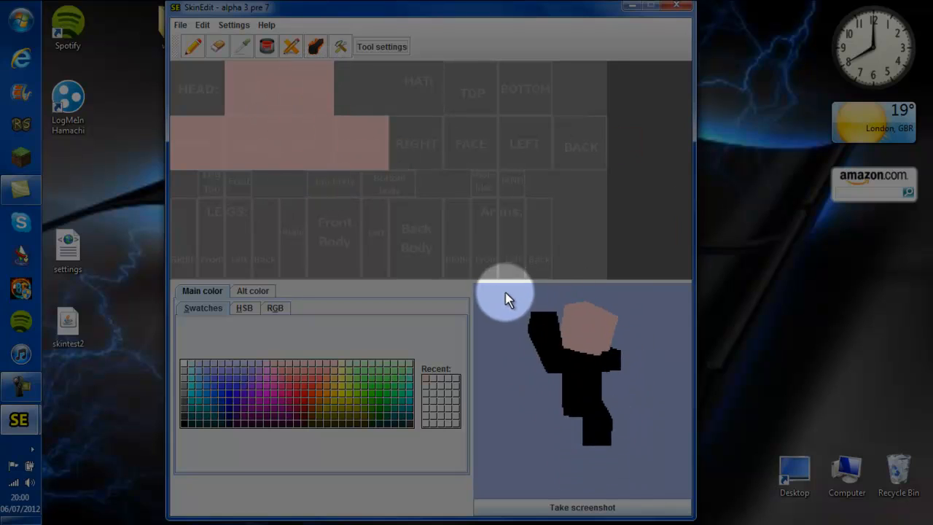
drag(507, 298, 228, 400)
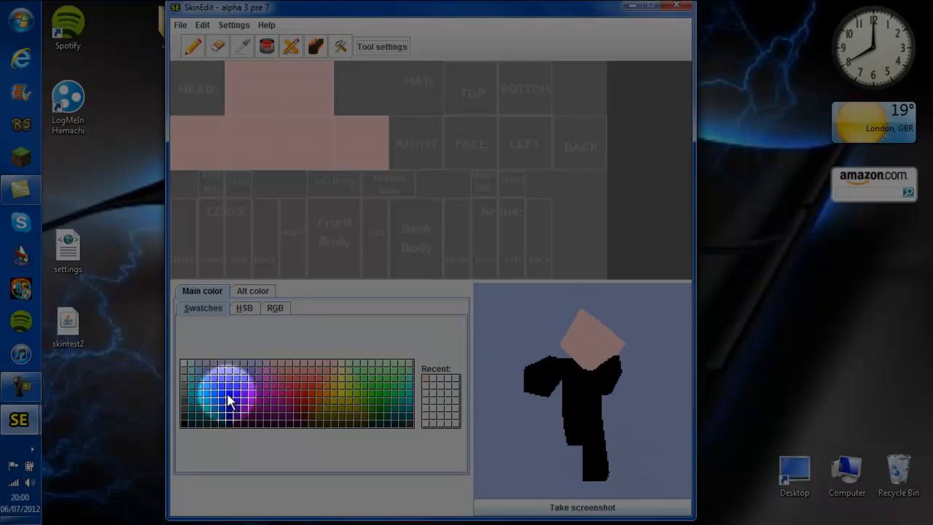
- Choose light blue as the main colour and set the pen size to 1
click(199, 393)
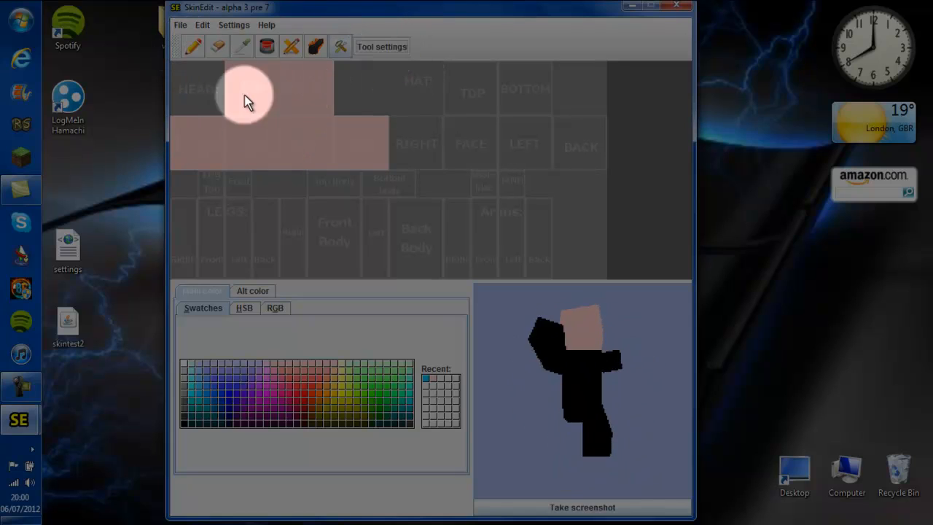
mouse_move(19, 420)
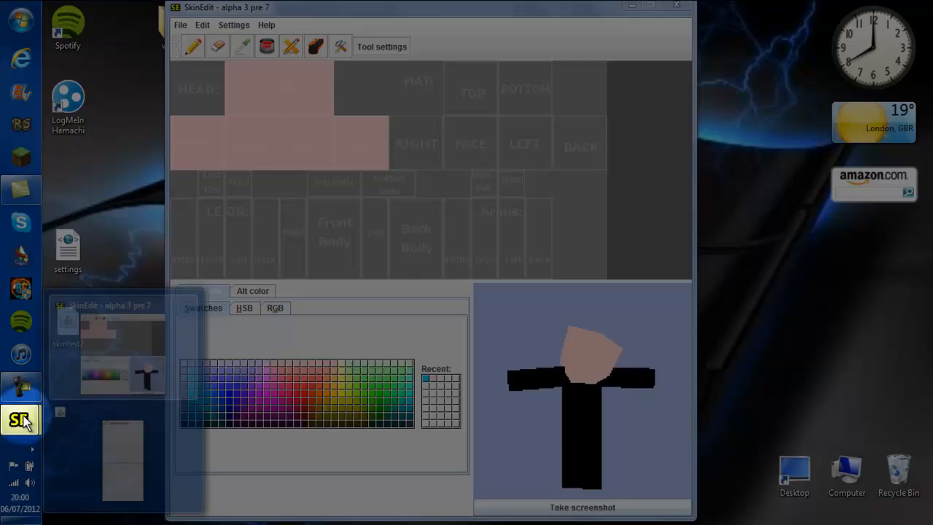
click(119, 437)
drag(81, 153, 30, 152)
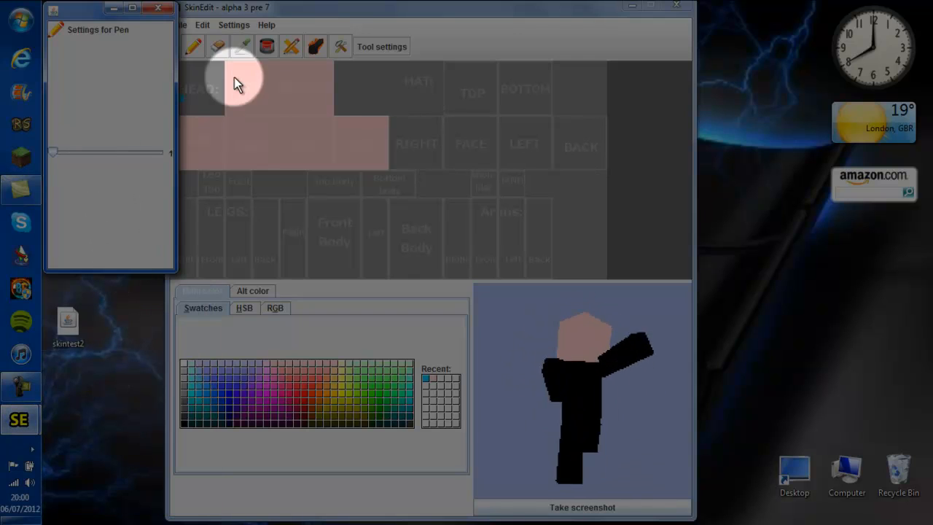
- Try blue-and-white eyes on the head's Bottom area, and paint over them in light pink
click(318, 85)
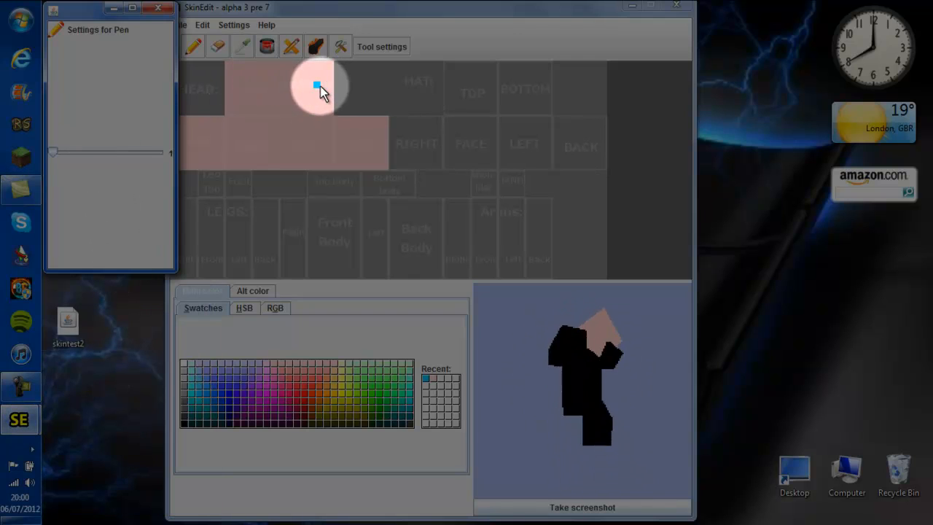
click(325, 86)
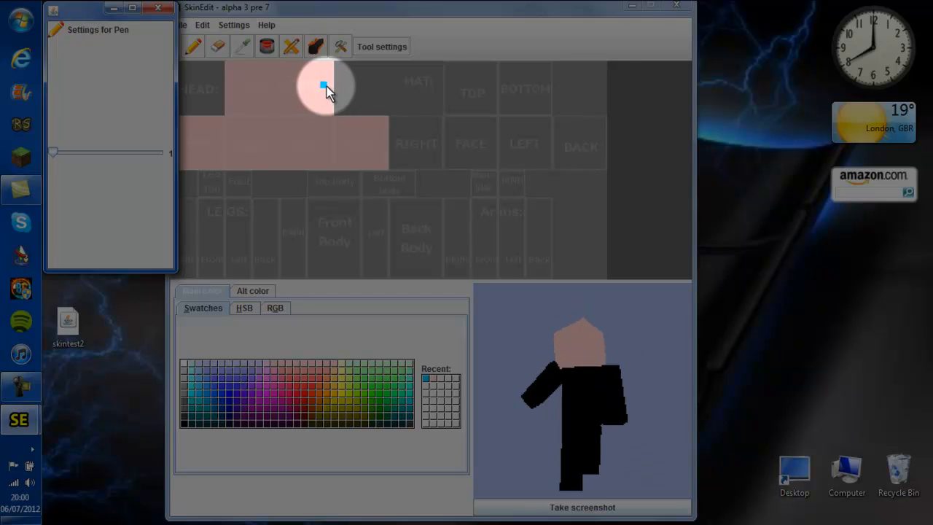
click(289, 85)
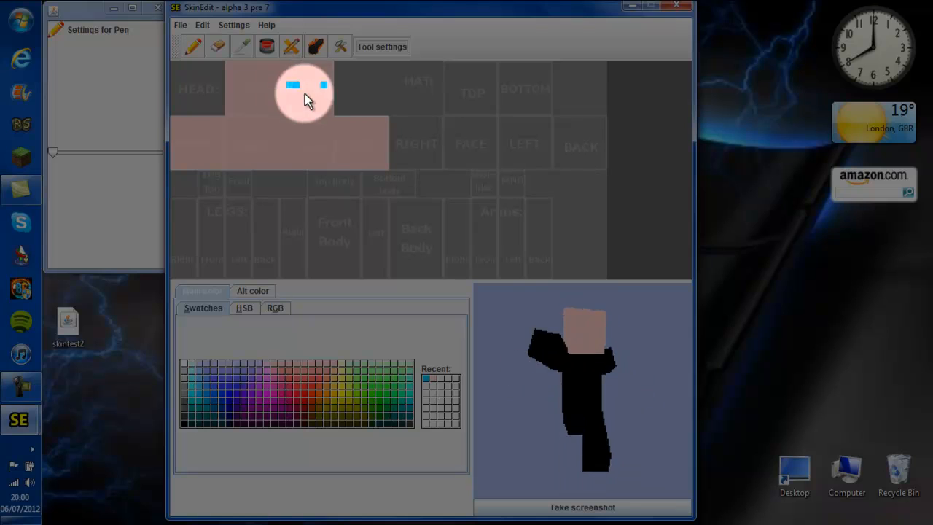
click(439, 397)
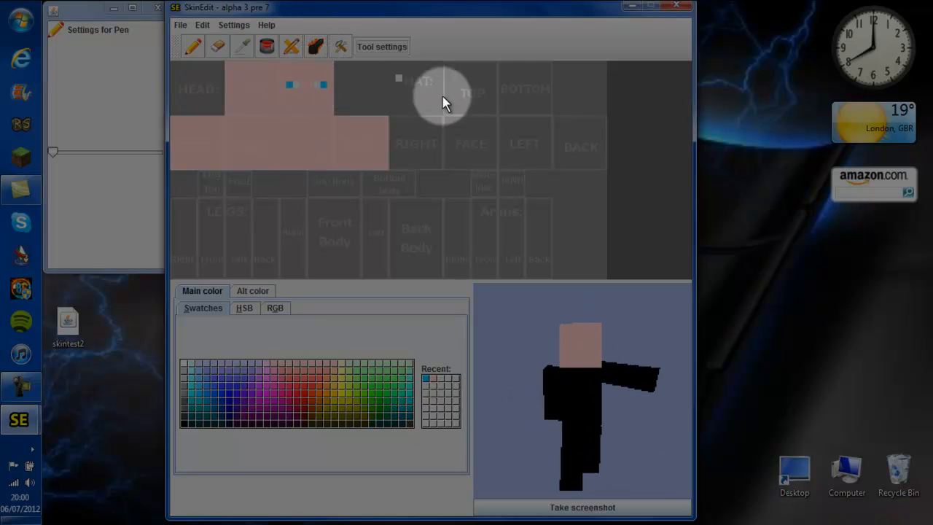
click(323, 86)
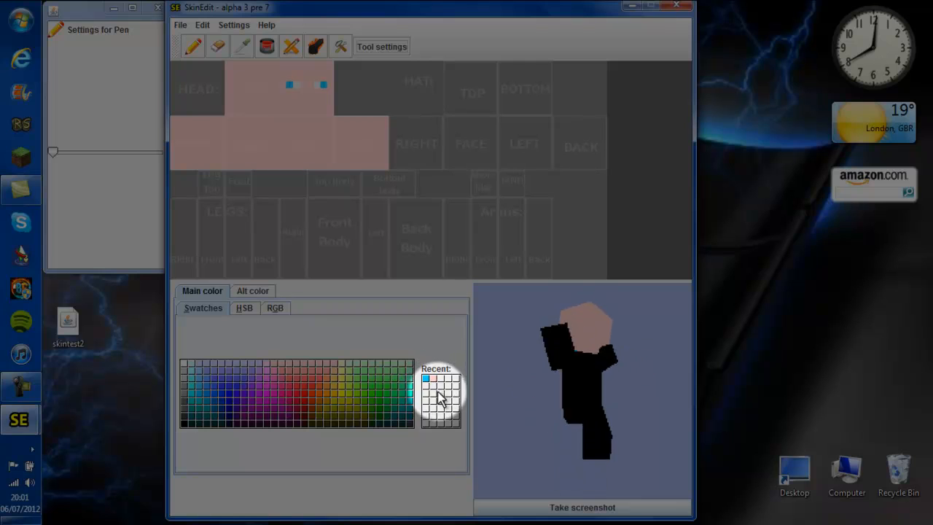
click(289, 84)
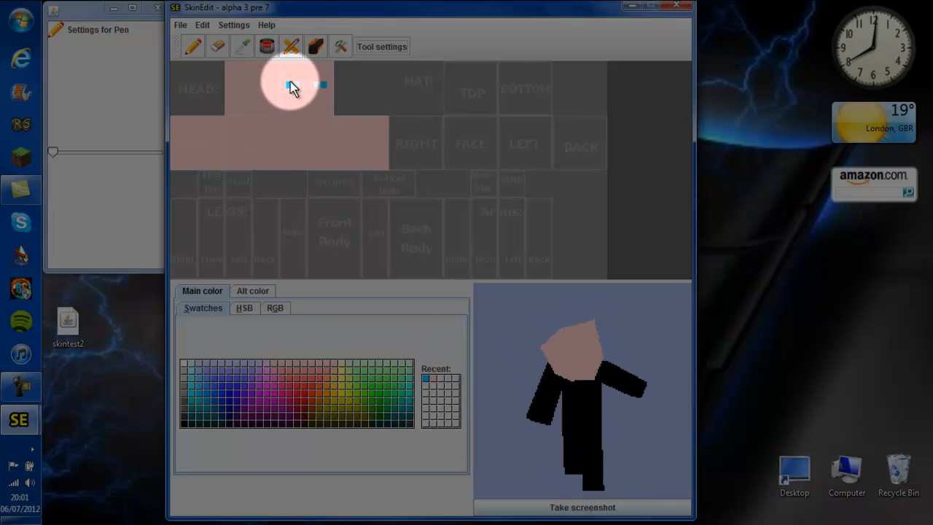
click(323, 86)
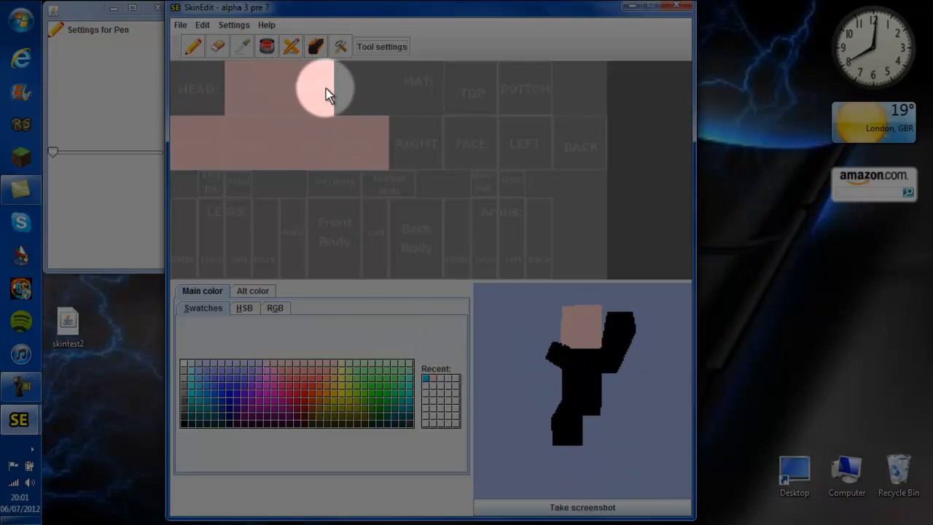
- Paint two eyes on the head's Face area, each with a white outer pixel and a light blue inner pixel
click(425, 379)
click(242, 85)
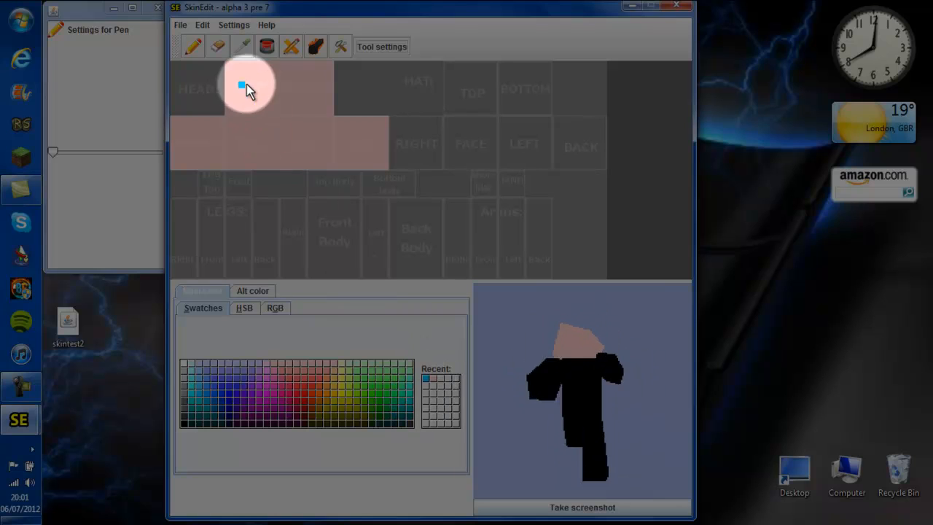
click(269, 133)
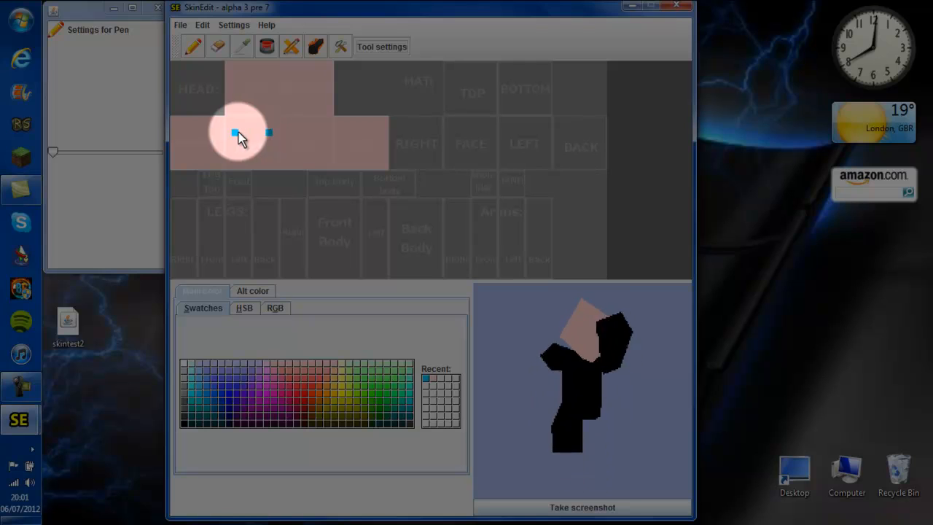
click(238, 132)
click(441, 395)
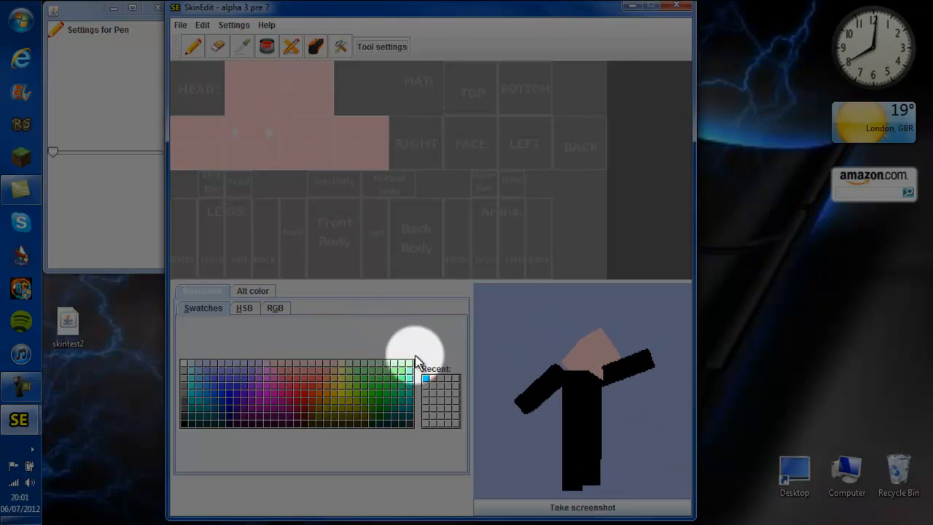
click(241, 132)
click(262, 134)
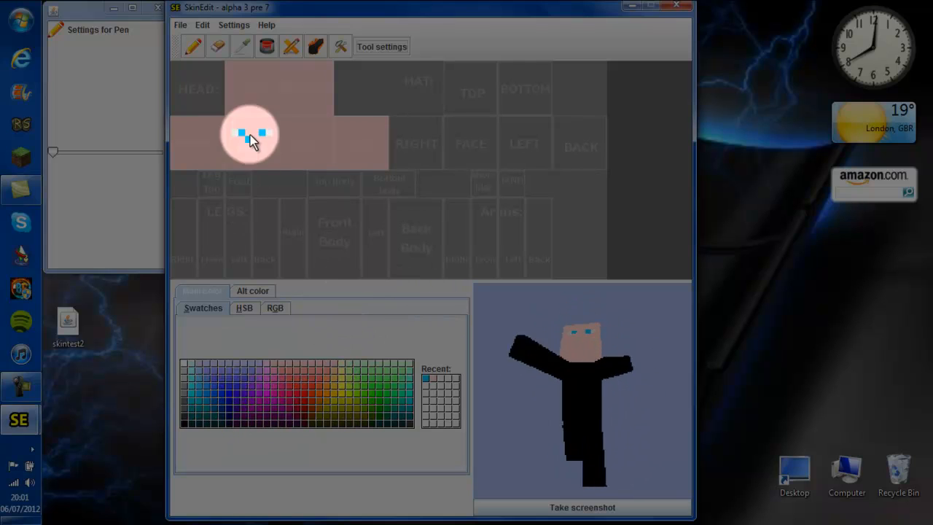
- Try single light blue pixels on the leg, front body and head Bottom areas, and undo them
click(235, 201)
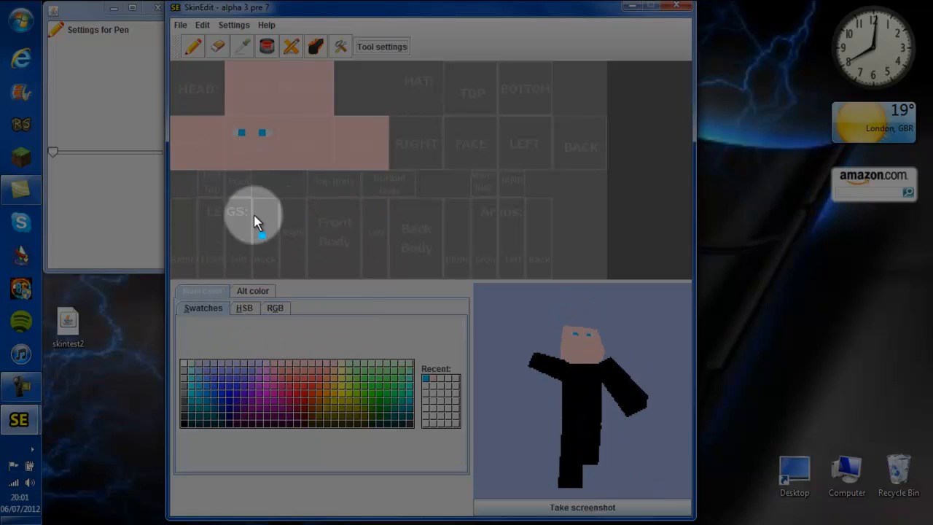
click(310, 204)
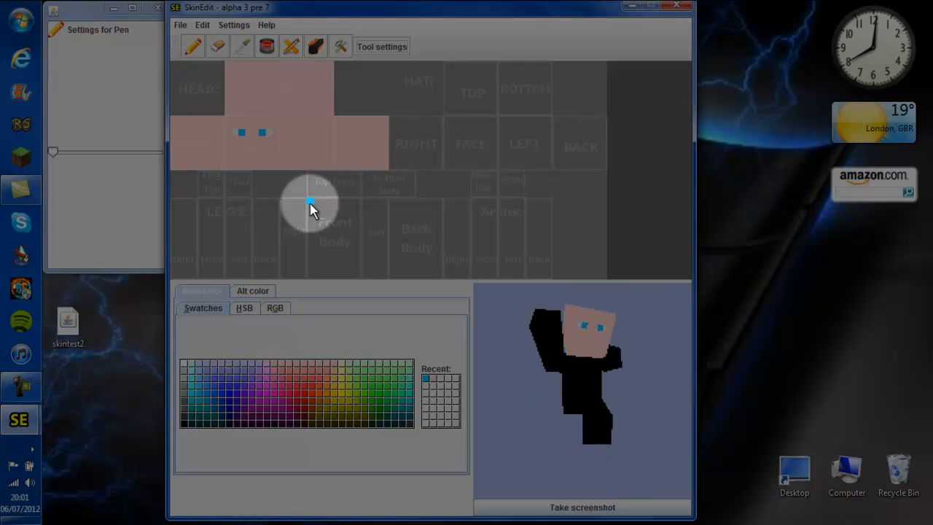
click(351, 213)
click(335, 235)
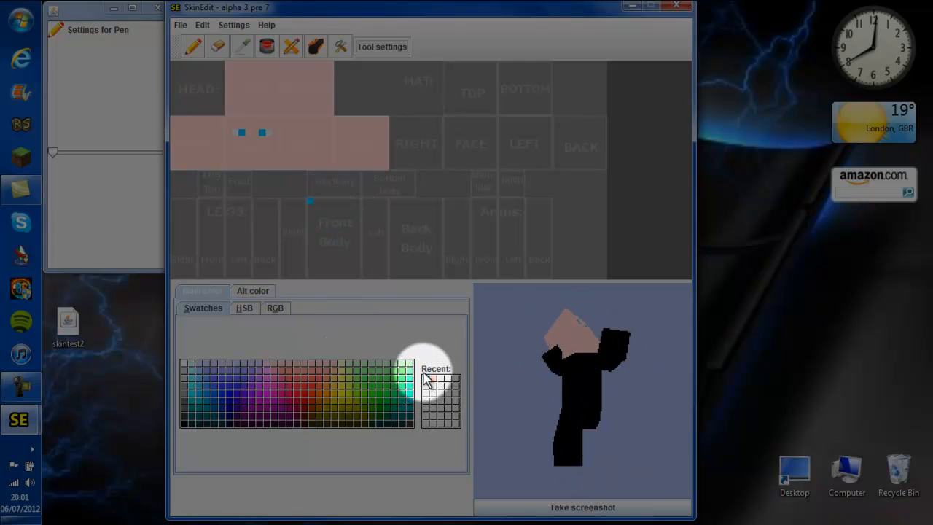
click(284, 92)
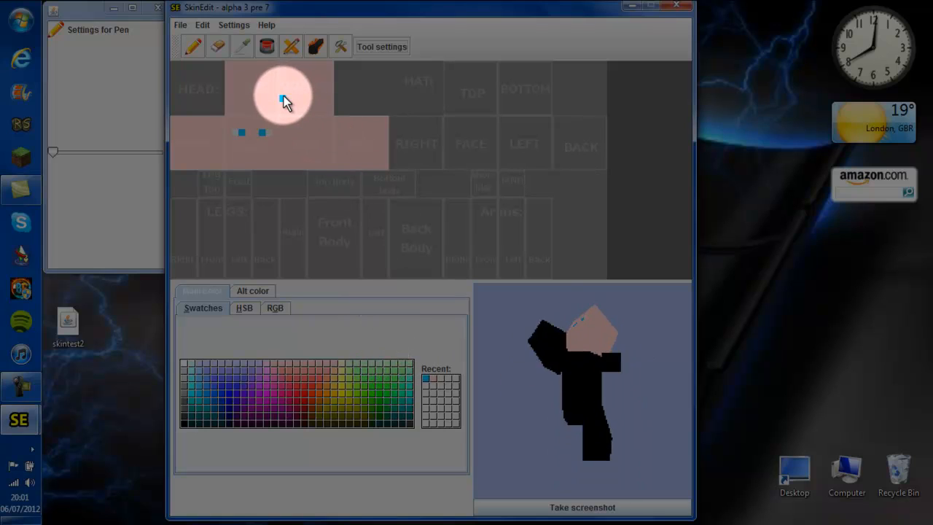
key(ctrl+z)
- Try a light blue pixel at the Face area's upper edge, undo it, and repaint the second eye's blue pixel
click(262, 120)
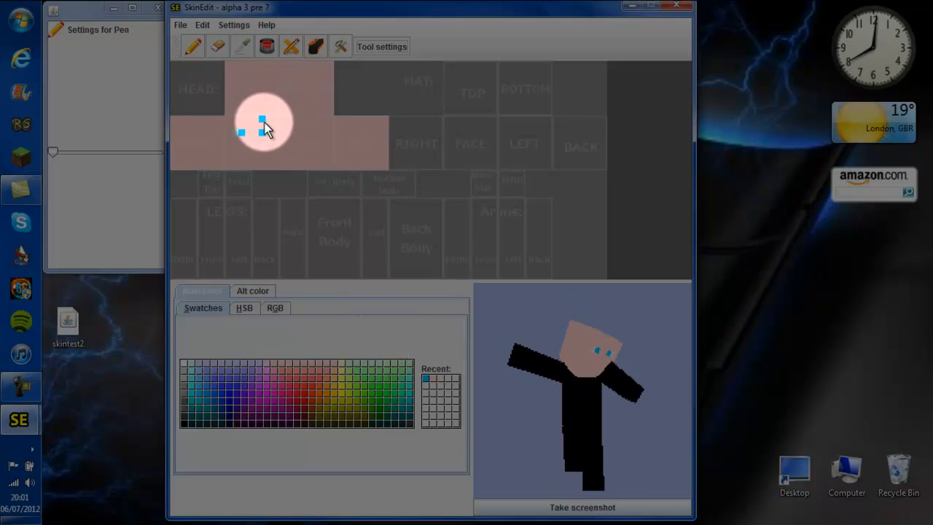
key(ctrl+z)
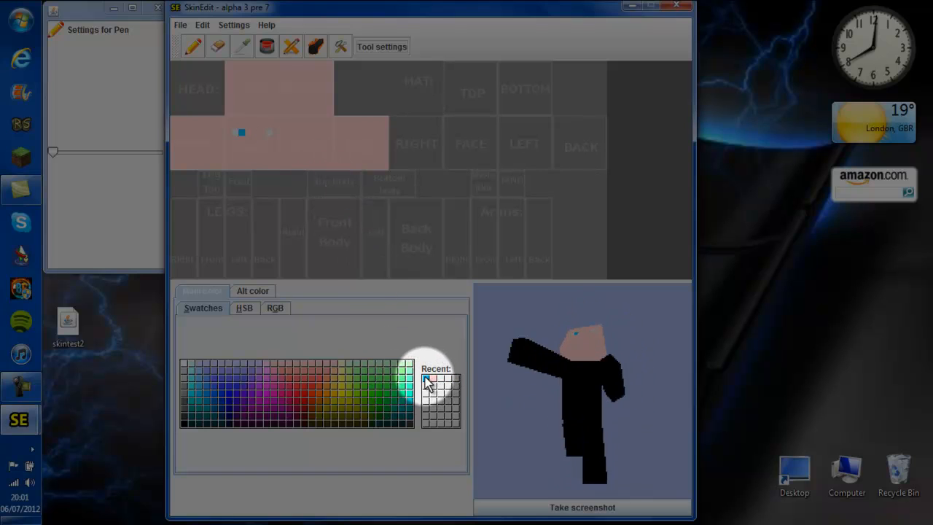
click(262, 134)
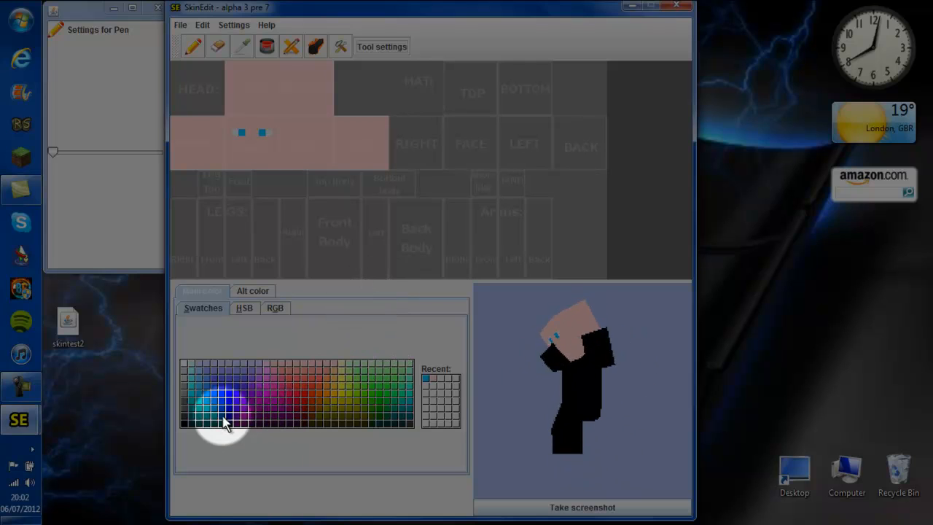
- Outline both sides and the bottom edge of the Front Body area in black, one pixel wide
click(184, 424)
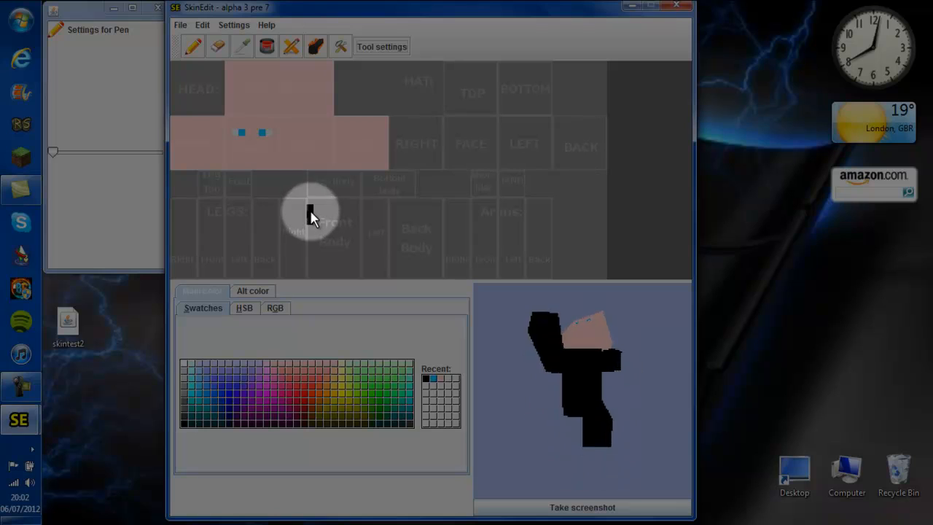
drag(311, 233, 313, 259)
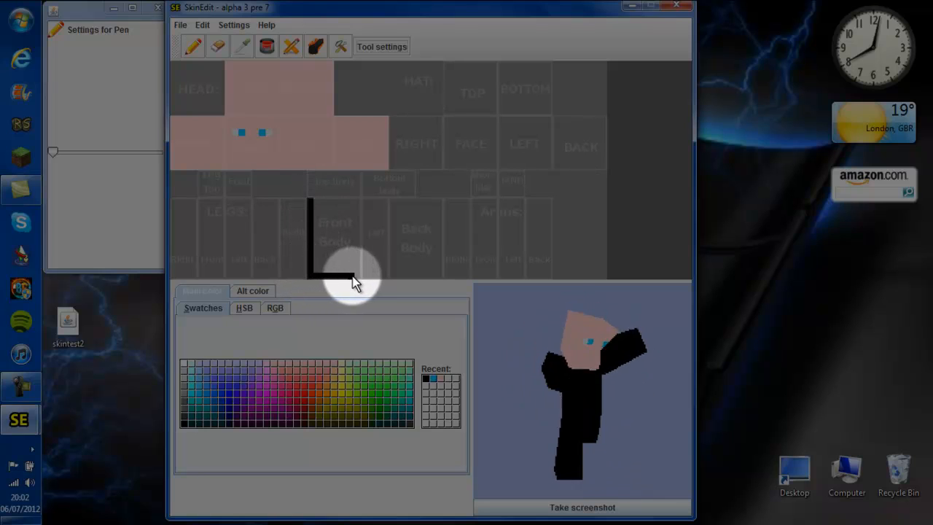
drag(355, 283, 358, 202)
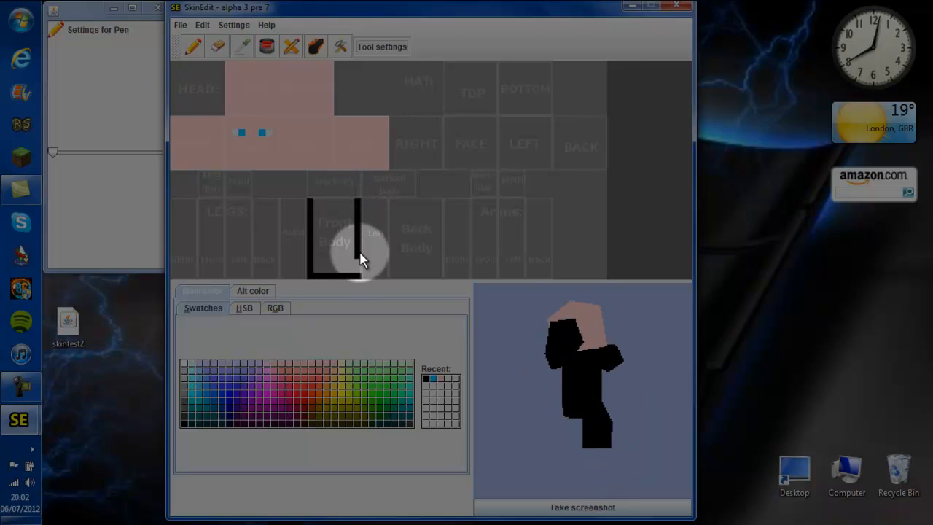
- Paint a white V-shaped collar at the upper edge of the Front Body area and edge it with black pixels
click(336, 221)
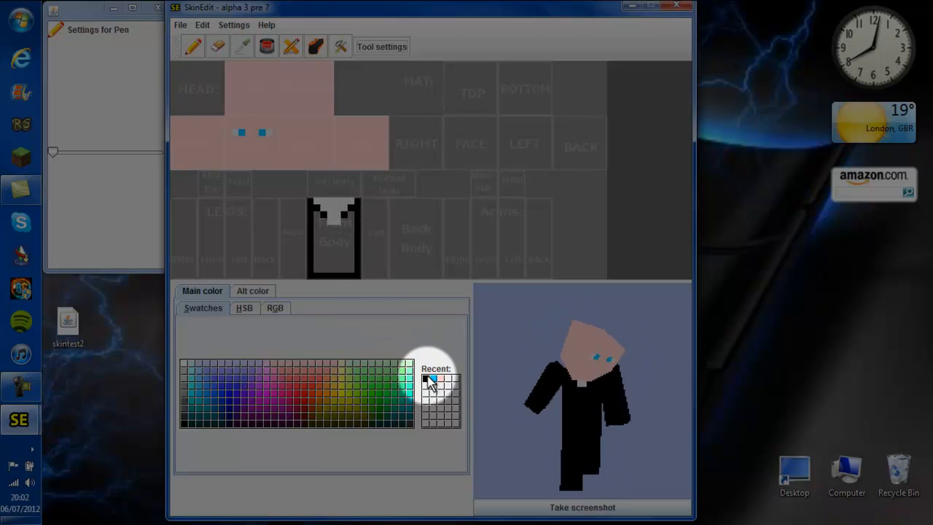
click(366, 225)
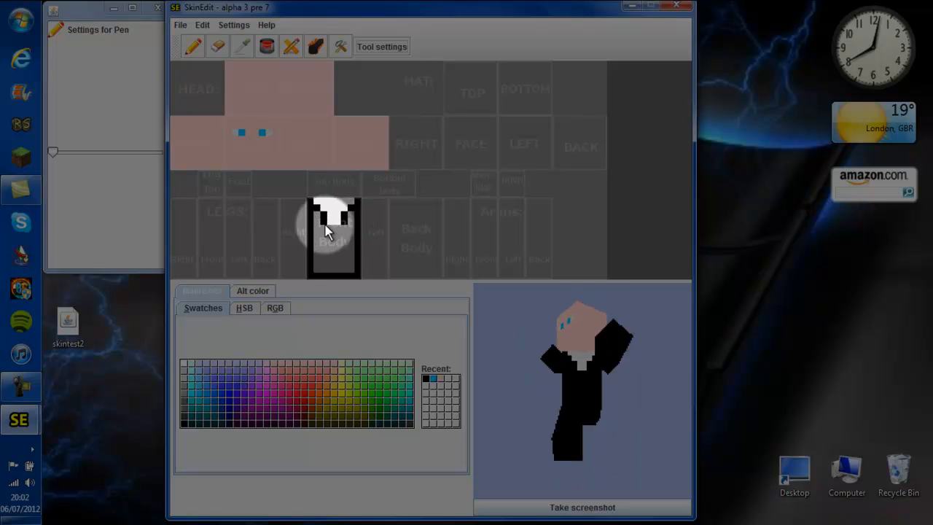
click(336, 229)
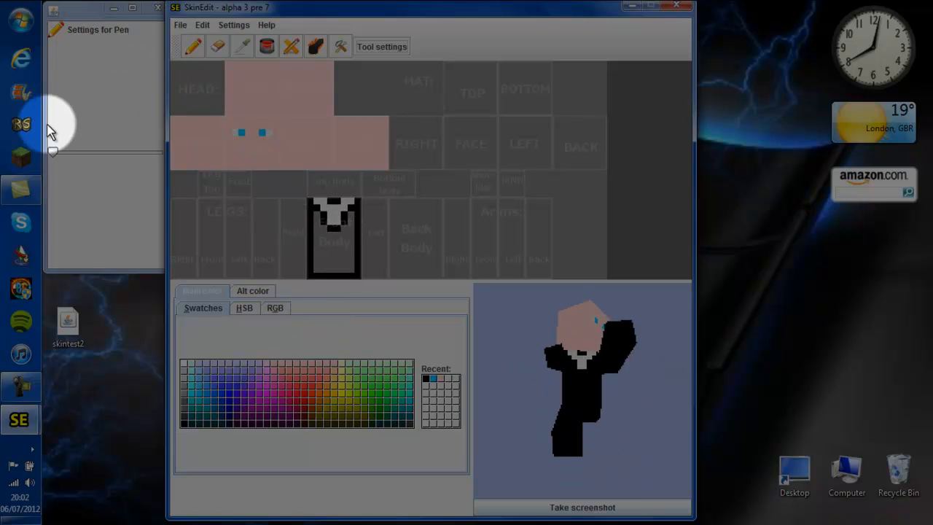
- Set the pen size to 3 and fill the rest of the Front Body area black around the white collar
drag(100, 17, 132, 13)
drag(106, 152, 127, 156)
click(348, 252)
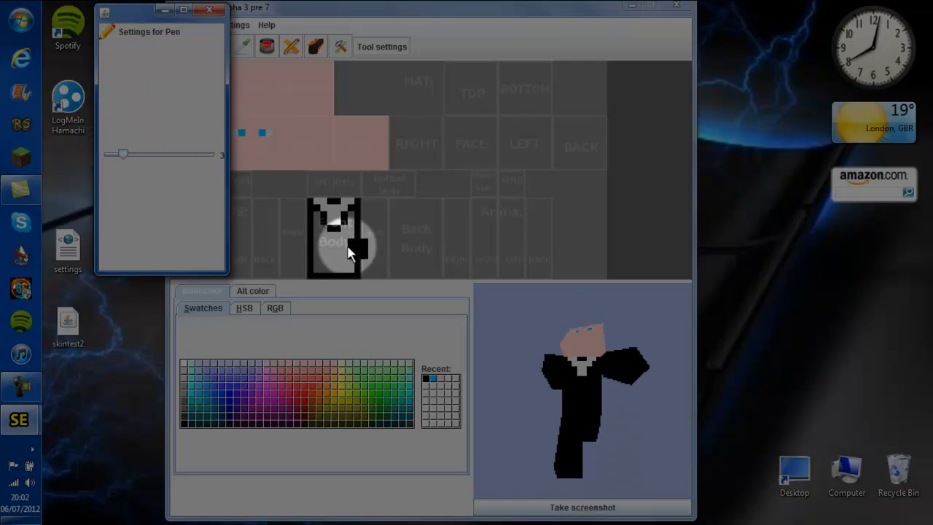
click(343, 236)
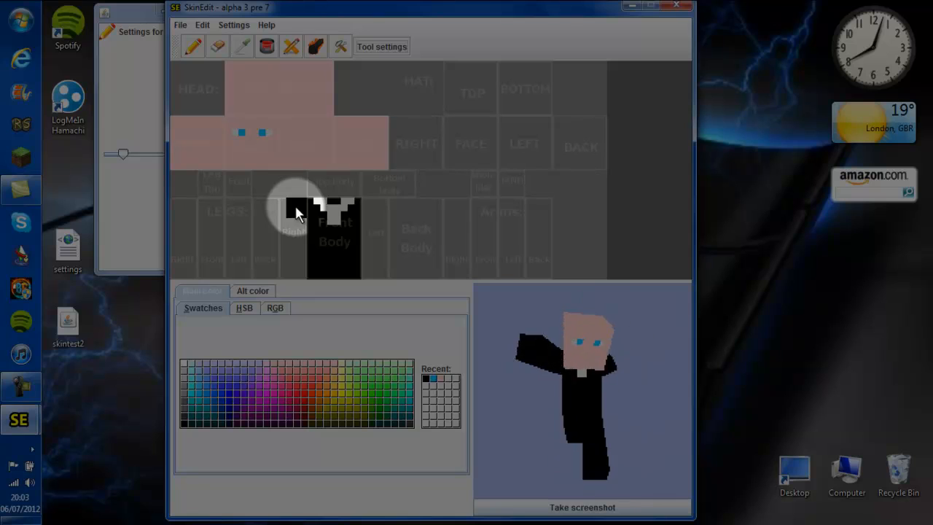
- Fill the body's Right, Left and Back Body areas completely with black
mouse_move(294, 204)
mouse_down()
mouse_move(285, 258)
mouse_move(296, 279)
mouse_move(295, 210)
mouse_up()
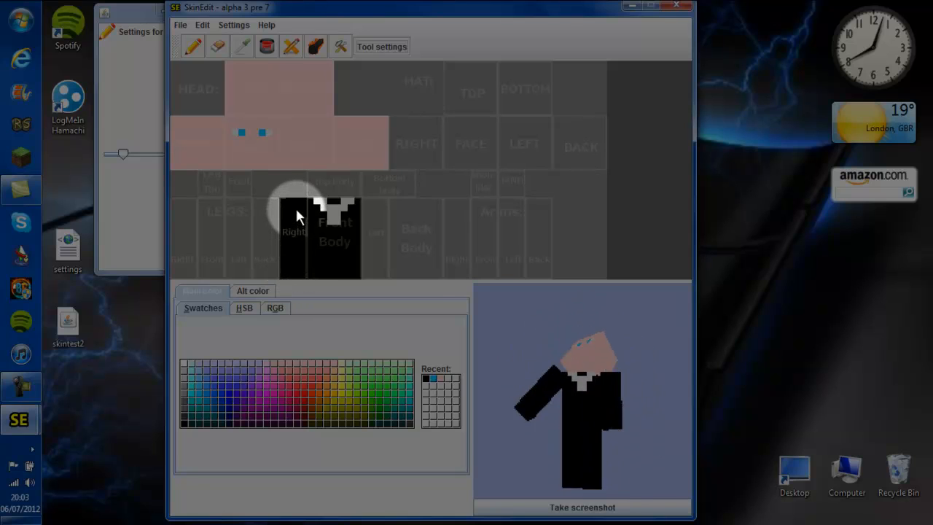
drag(626, 428, 527, 371)
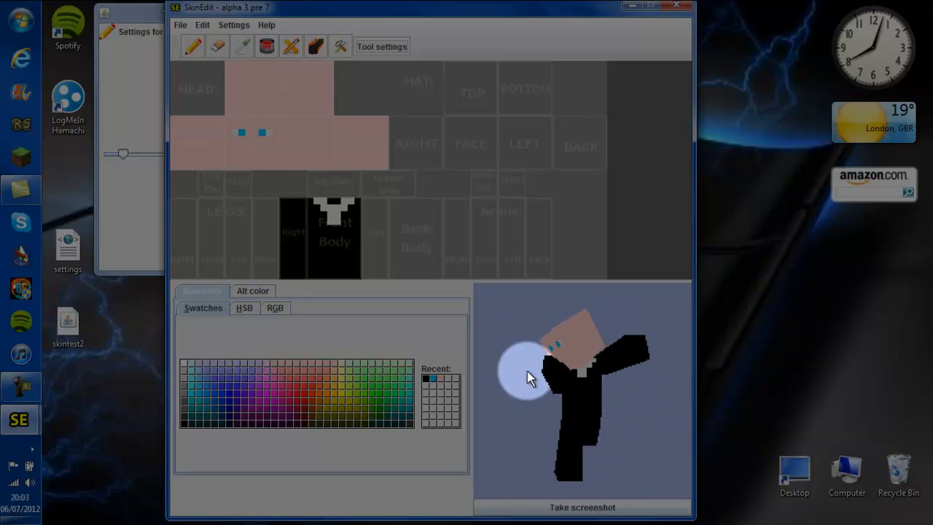
mouse_move(375, 217)
mouse_down()
mouse_move(382, 222)
mouse_move(366, 204)
mouse_move(377, 209)
mouse_move(375, 275)
mouse_move(364, 221)
mouse_up()
mouse_move(485, 368)
mouse_down()
mouse_move(604, 408)
mouse_move(550, 371)
mouse_up()
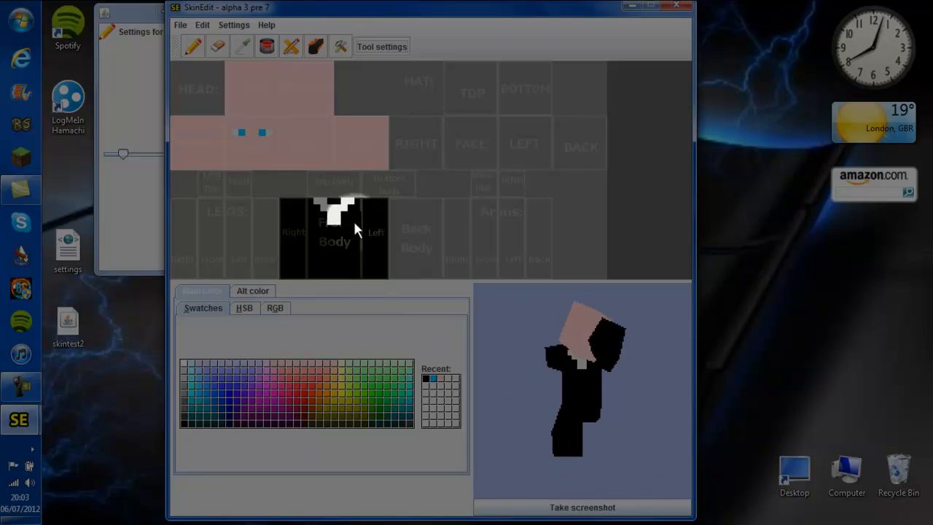
click(399, 210)
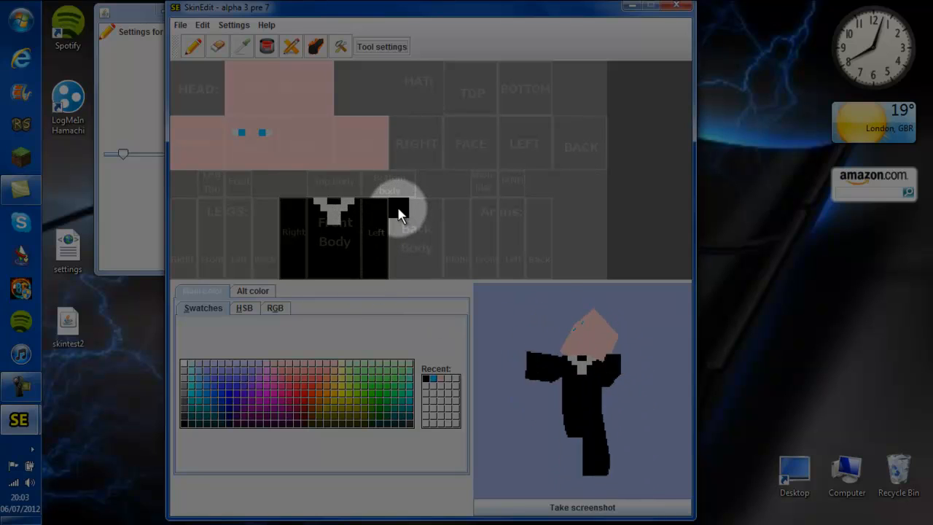
mouse_move(399, 209)
mouse_down()
mouse_move(433, 207)
mouse_move(433, 270)
mouse_move(412, 262)
mouse_move(402, 277)
mouse_move(397, 244)
mouse_move(408, 235)
mouse_move(418, 255)
mouse_up()
- With pen size 1, paint two white buttons below the collar on the Front Body area, trimming each to one pixel with black
click(343, 427)
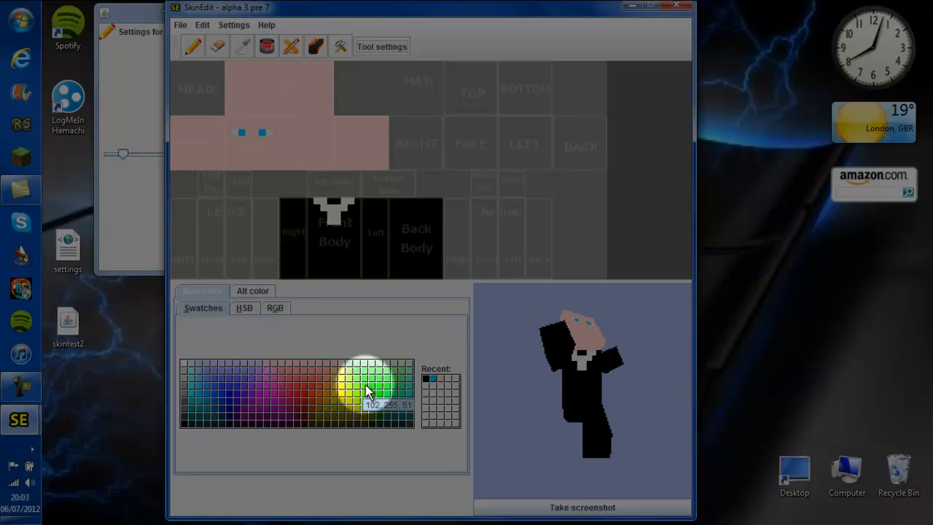
click(437, 382)
click(337, 249)
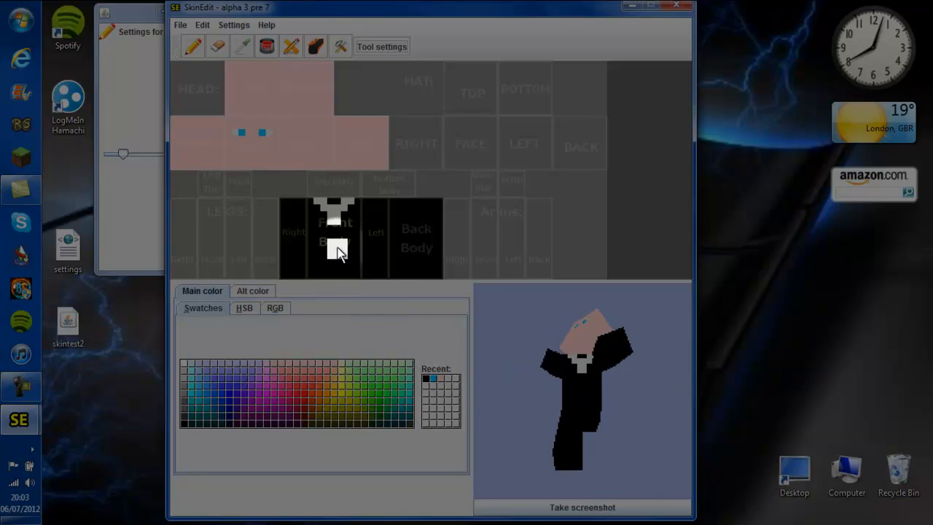
drag(120, 155, 87, 156)
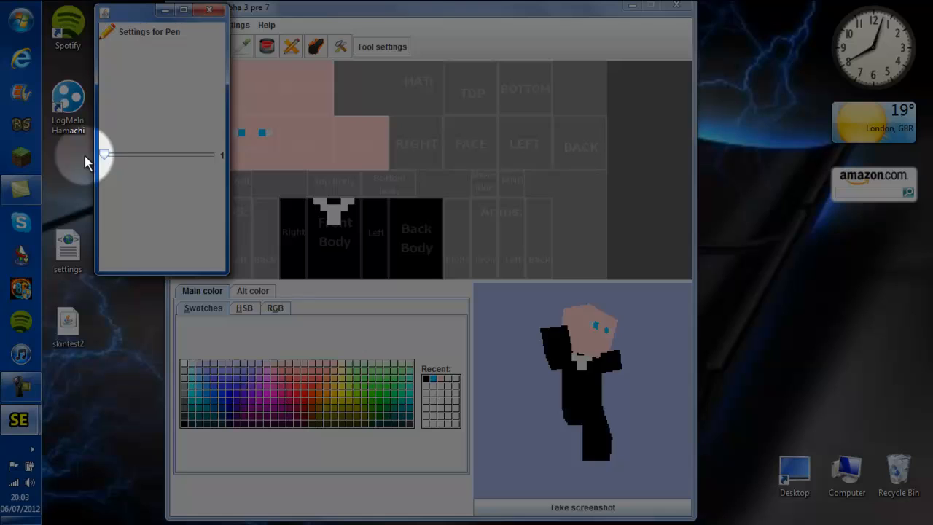
click(334, 246)
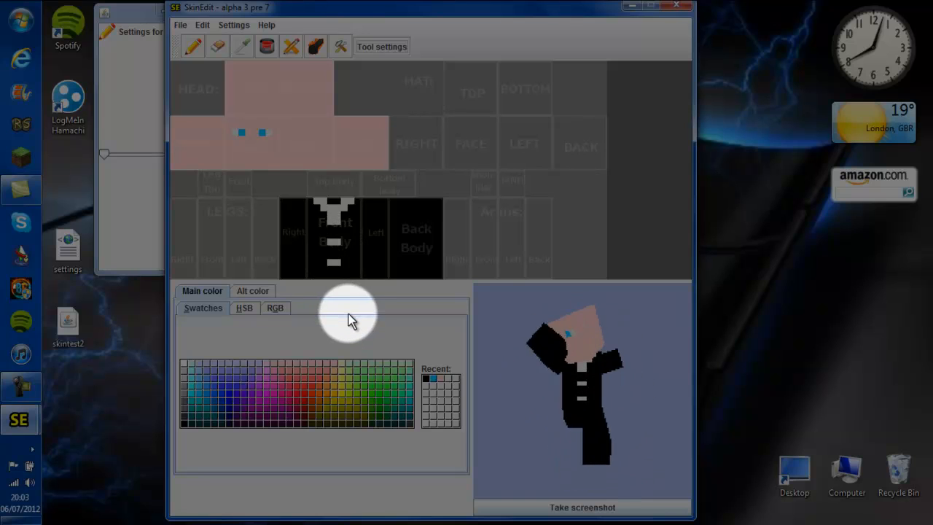
click(424, 378)
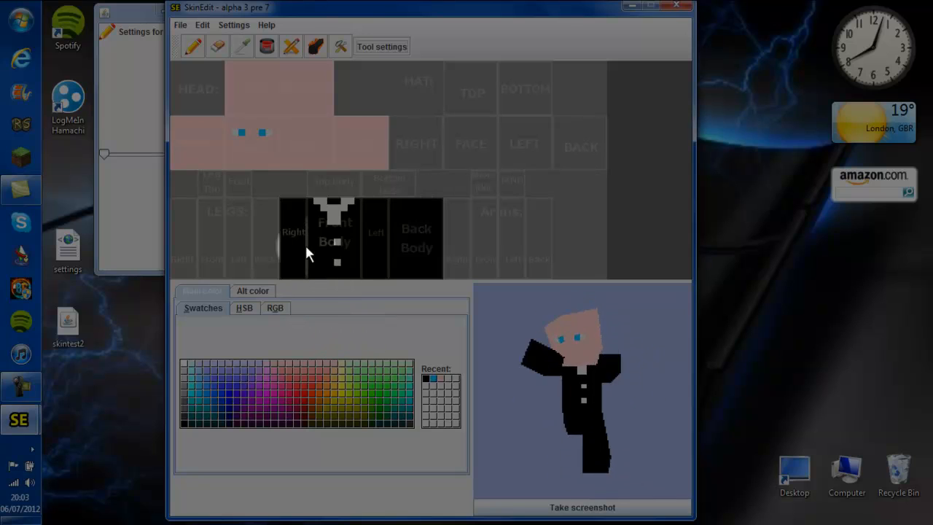
click(329, 216)
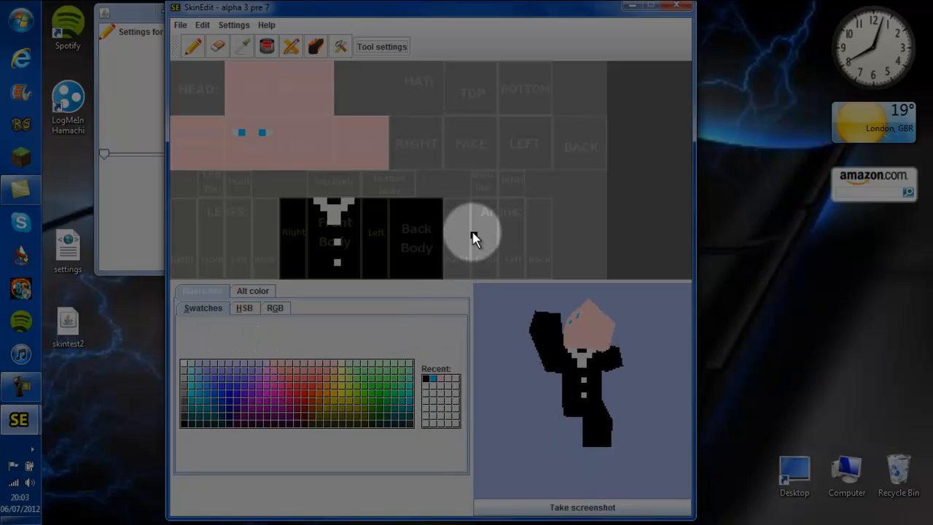
- Enlarge the pen to size 4 and fill all the Arms and Legs side areas with black
drag(129, 13, 235, 23)
mouse_move(218, 161)
mouse_down()
mouse_move(210, 161)
mouse_move(245, 169)
mouse_up()
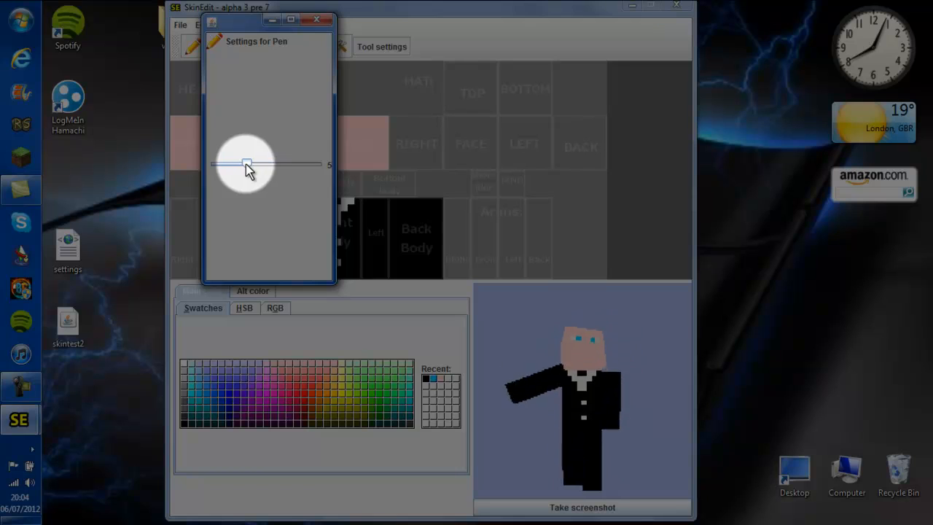
click(466, 217)
mouse_move(466, 216)
mouse_down()
mouse_move(542, 220)
mouse_move(542, 268)
mouse_move(456, 270)
mouse_move(466, 239)
mouse_move(528, 239)
mouse_move(545, 138)
mouse_move(287, 249)
mouse_move(260, 237)
mouse_move(471, 238)
mouse_move(487, 220)
mouse_move(243, 272)
mouse_move(278, 208)
mouse_move(270, 218)
mouse_move(183, 213)
mouse_move(189, 269)
mouse_move(269, 273)
mouse_move(267, 237)
mouse_up()
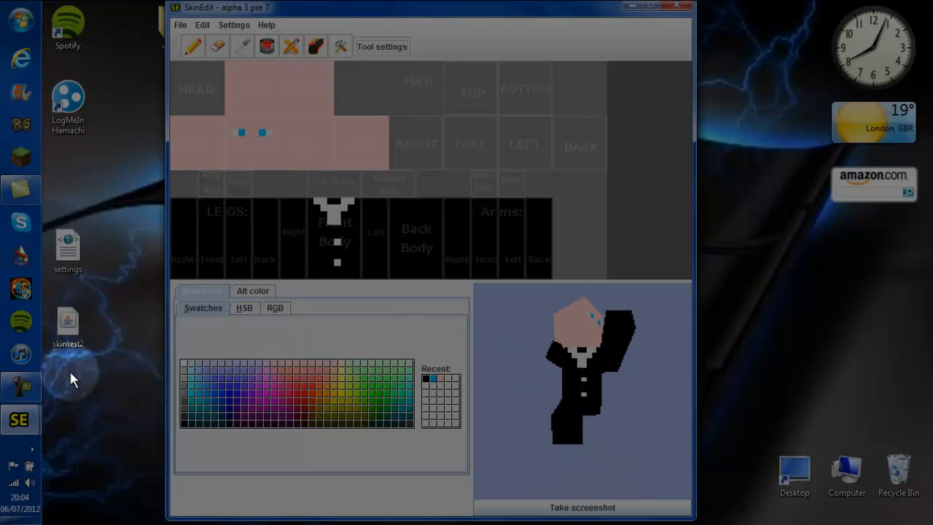
- Arrange the pen settings window and the skin editor window side by side, and set the pen size to 1
mouse_move(19, 419)
click(125, 433)
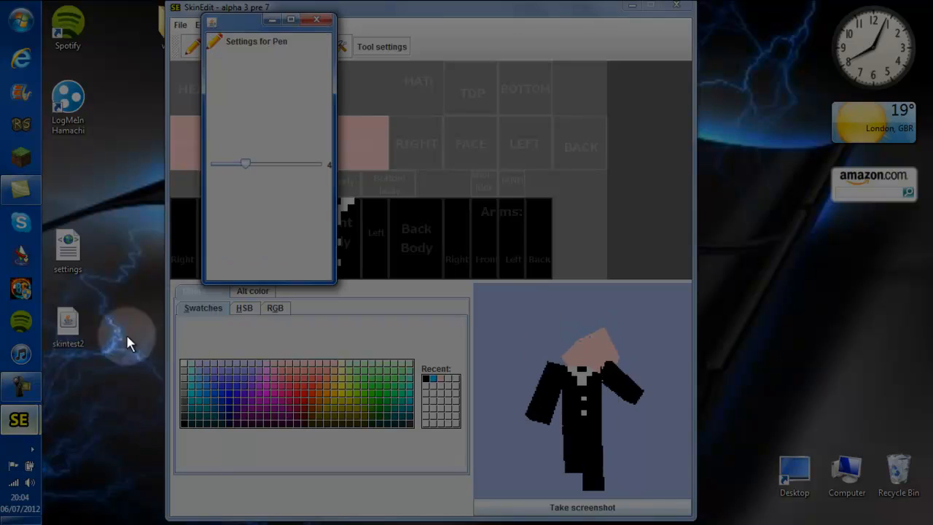
drag(246, 25, 116, 21)
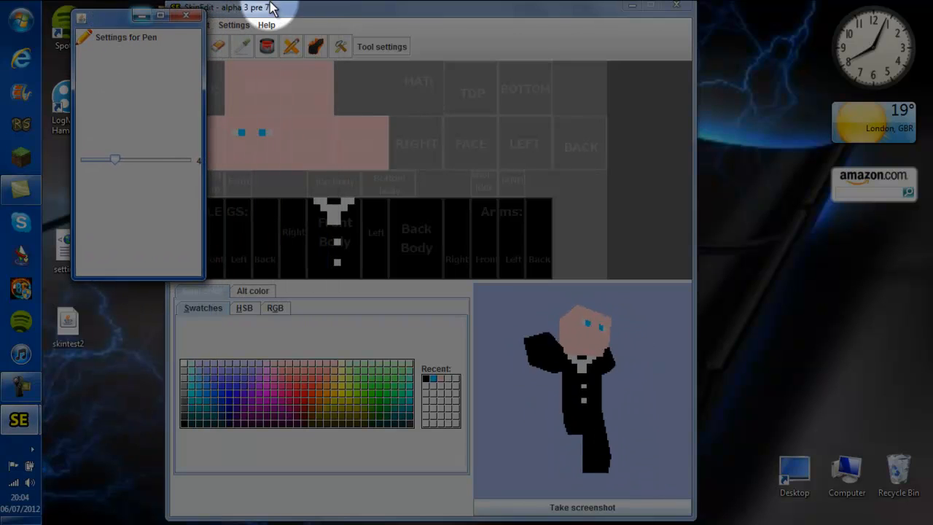
drag(331, 10, 397, 14)
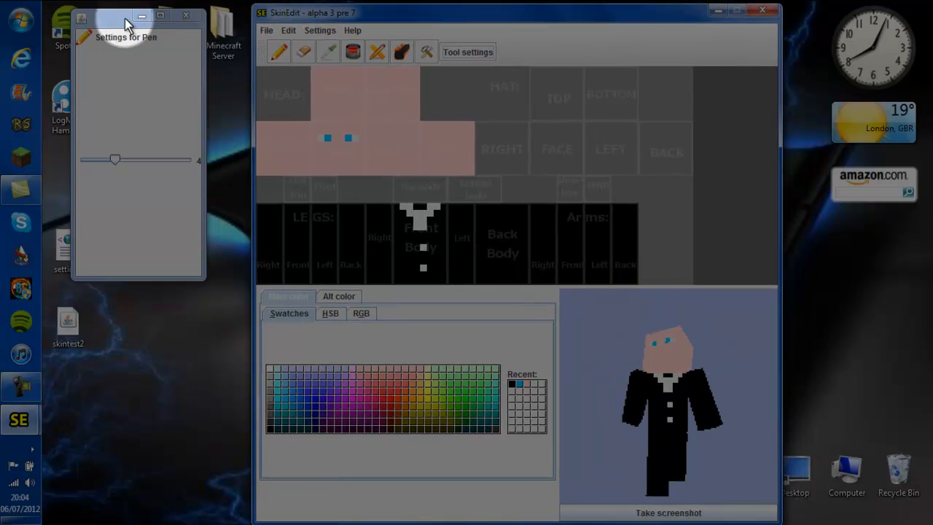
drag(121, 20, 121, 25)
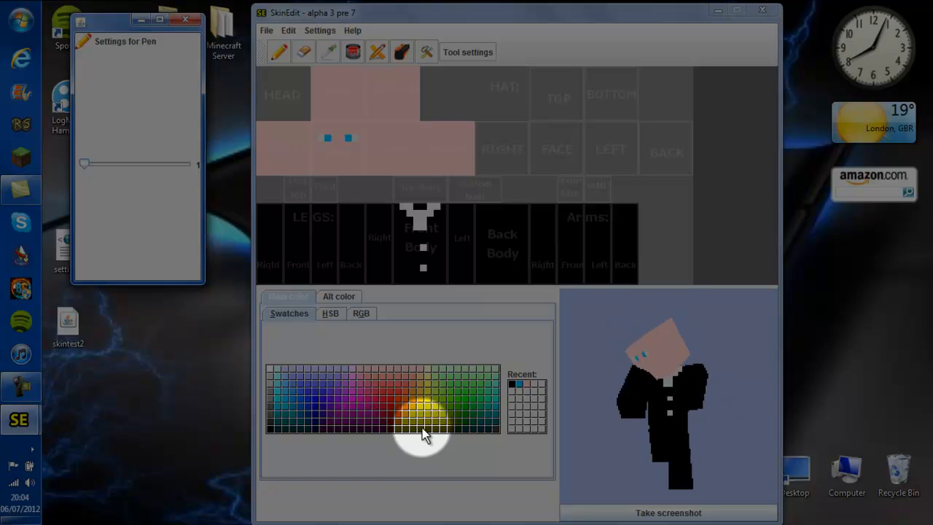
- Examine the Swatches, HSB and RGB colour pickers for both the main colour and the alternate colour
click(328, 314)
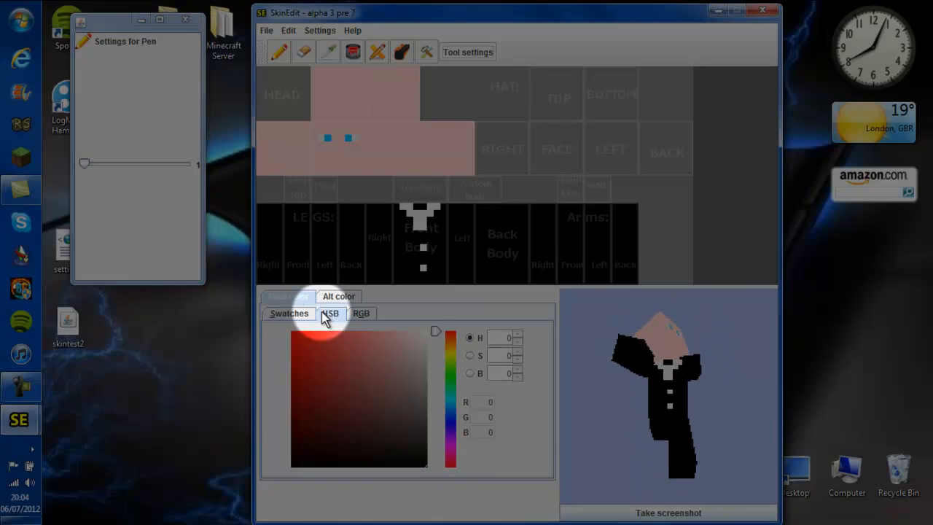
click(290, 314)
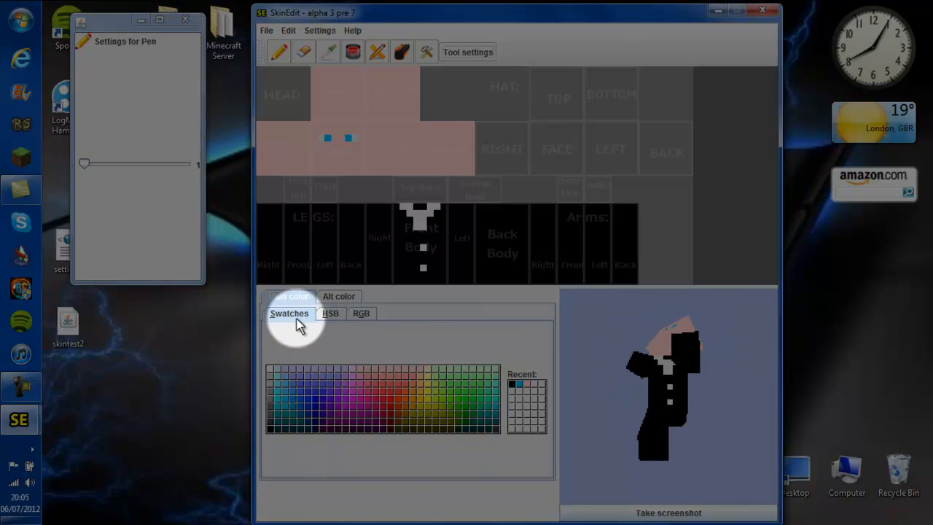
click(331, 315)
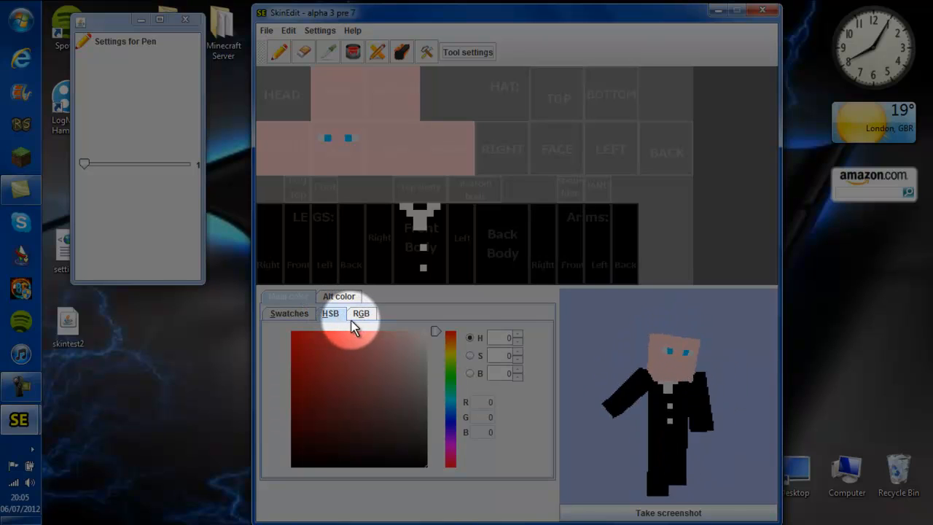
click(358, 315)
click(330, 314)
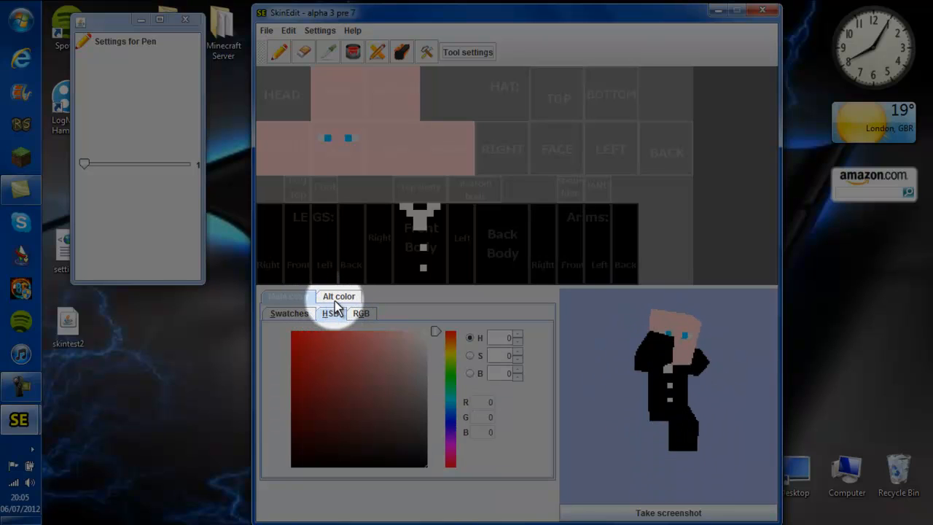
click(336, 299)
click(299, 297)
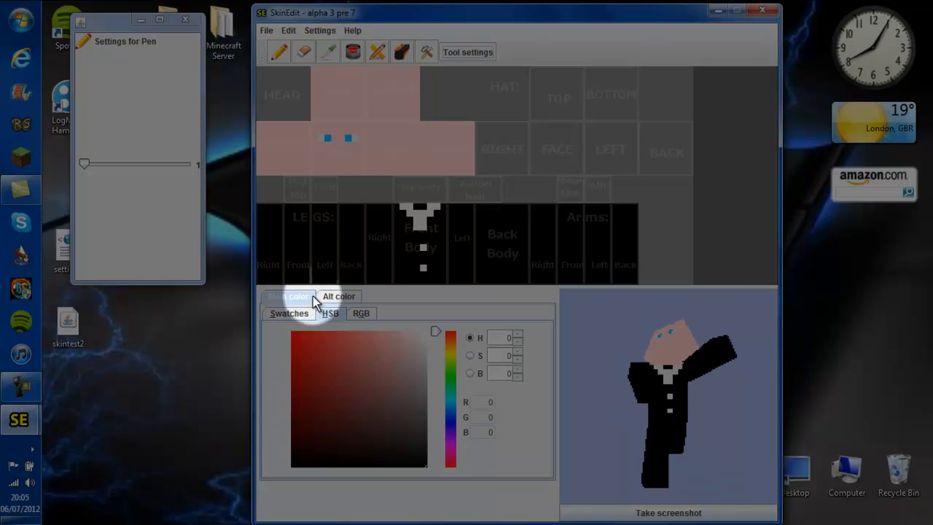
click(339, 298)
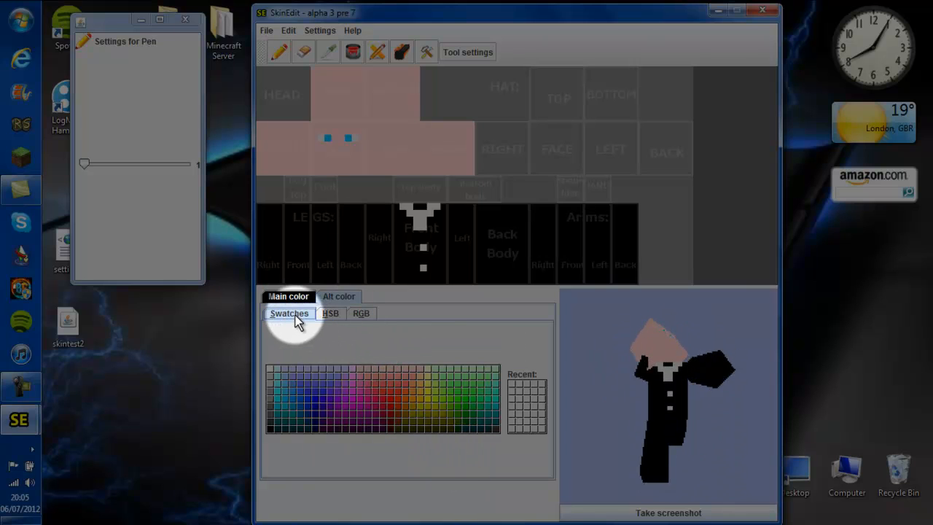
click(330, 314)
click(360, 314)
click(296, 311)
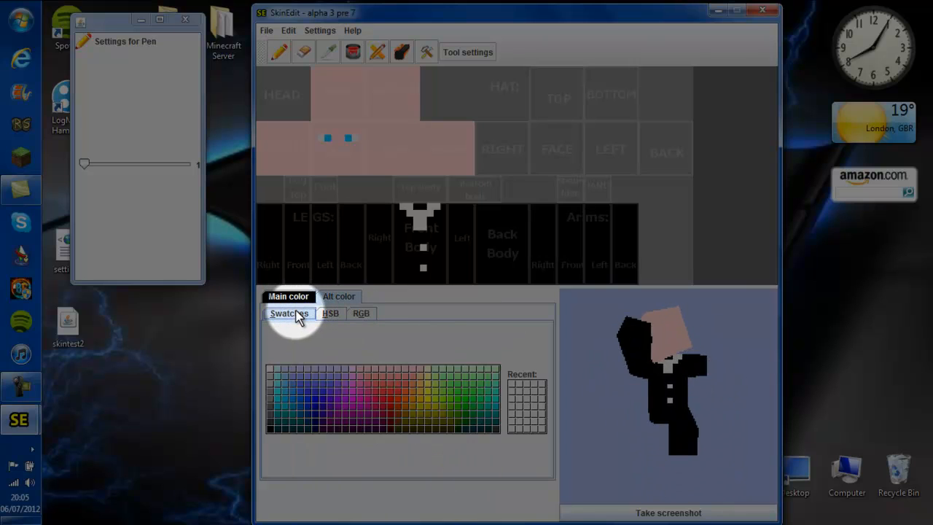
click(285, 299)
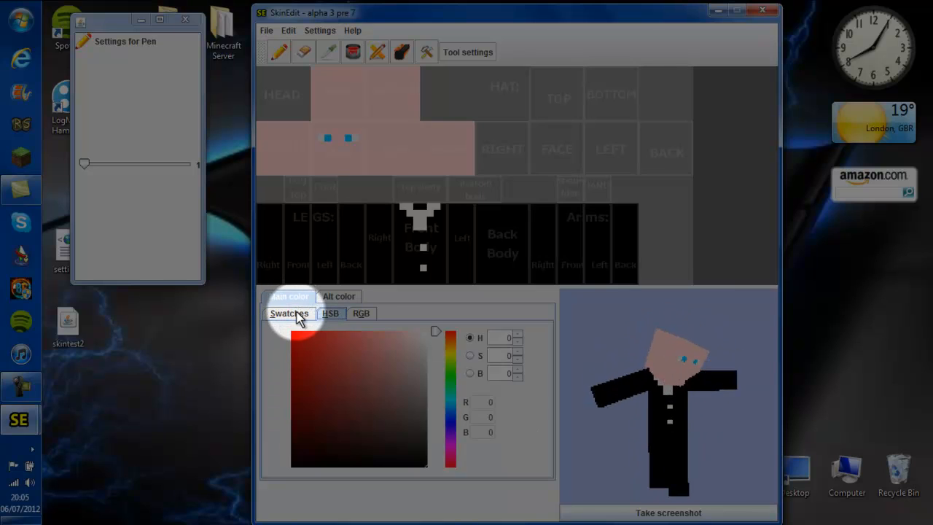
click(295, 314)
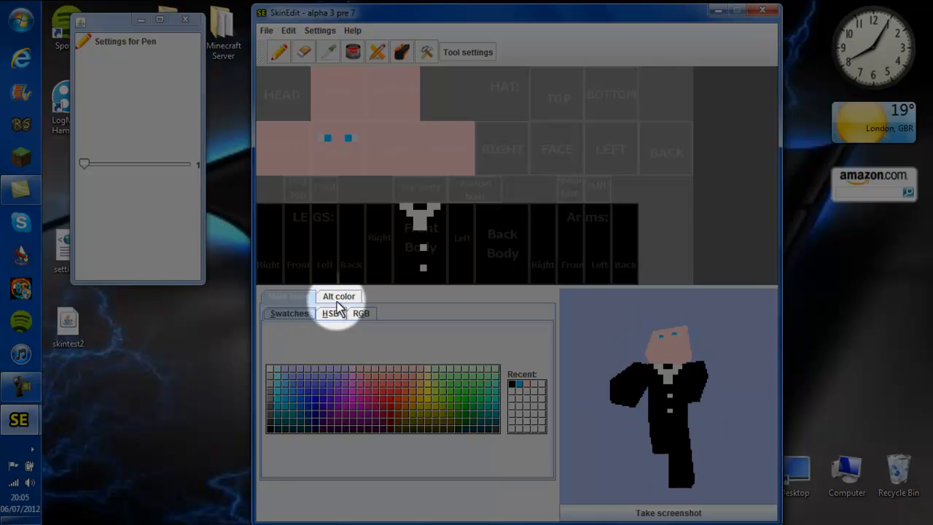
- Set the main colour's hue to 75 in the HSB picker
click(299, 295)
click(330, 314)
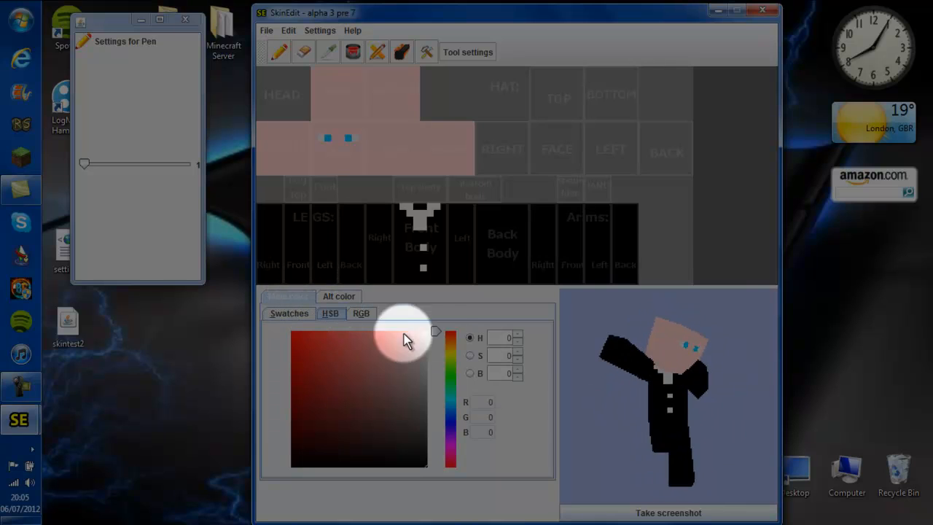
click(434, 357)
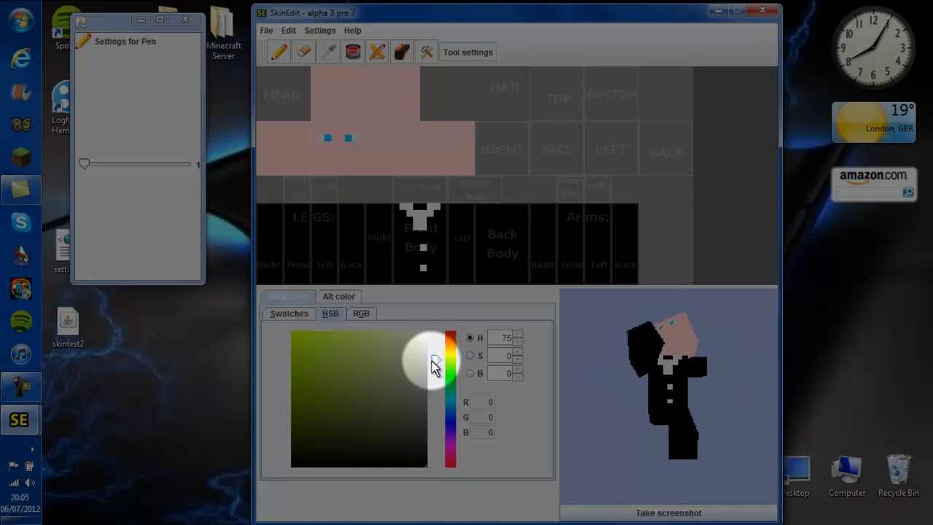
- Set the main colour to brown with H 34, S 99, B 26 and paint a two-pixel-high hair band across the top of the face
drag(435, 361, 435, 350)
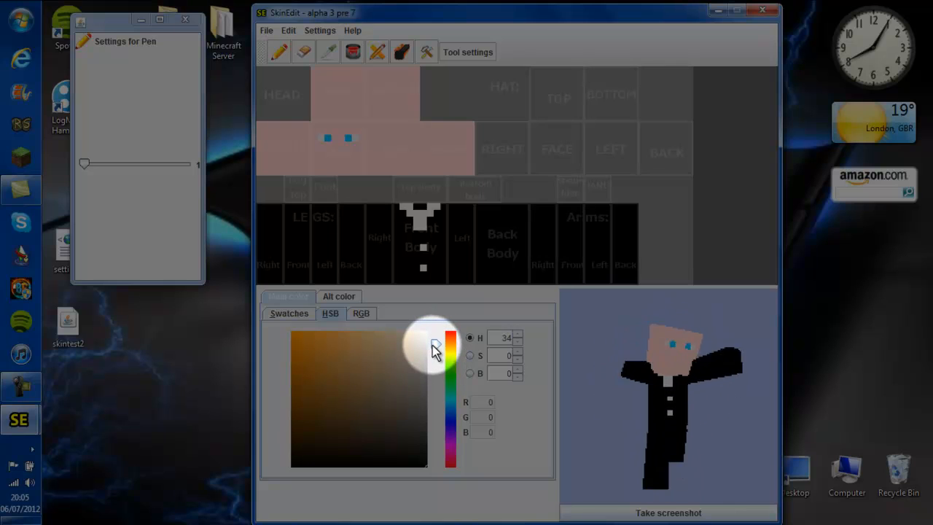
drag(300, 435, 292, 431)
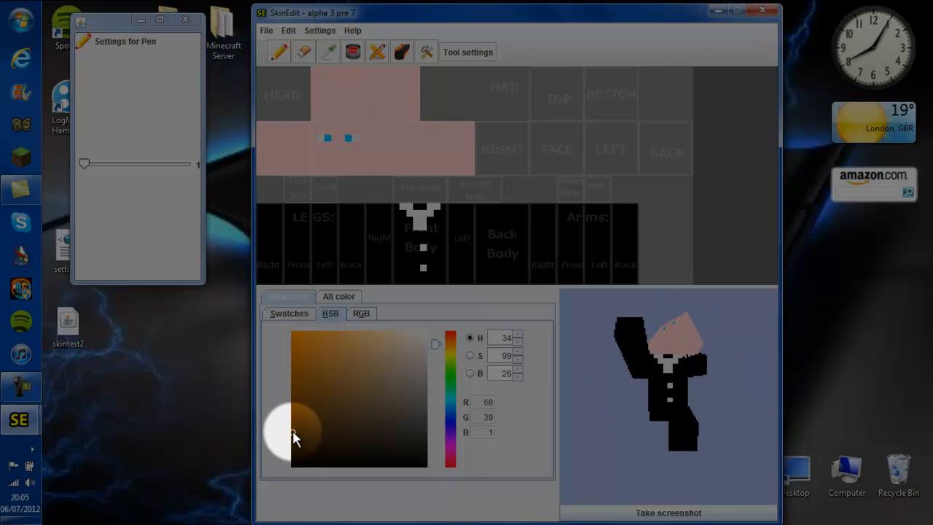
click(344, 140)
click(321, 126)
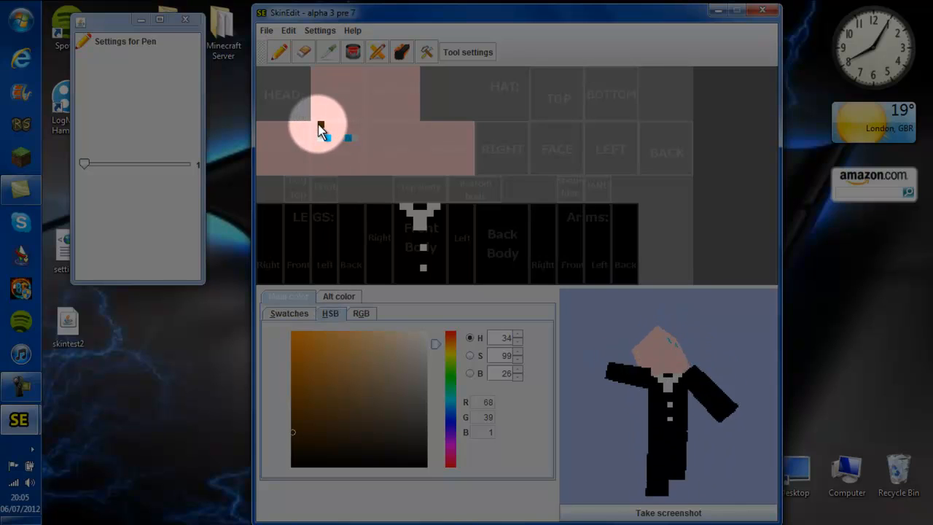
mouse_move(315, 125)
mouse_down()
mouse_move(331, 132)
mouse_move(318, 132)
mouse_move(363, 133)
mouse_move(335, 137)
mouse_up()
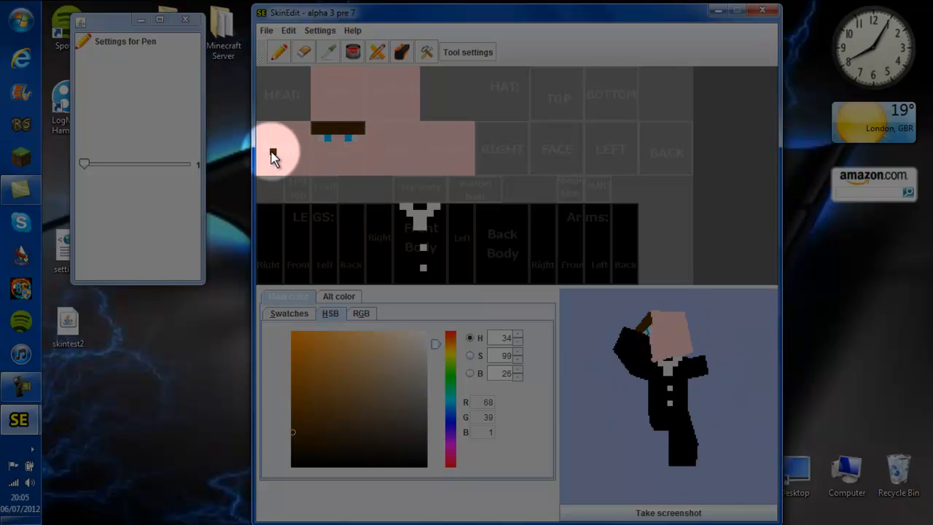
- Paint over the brown hair band above the eyes with the pink skin colour
click(290, 314)
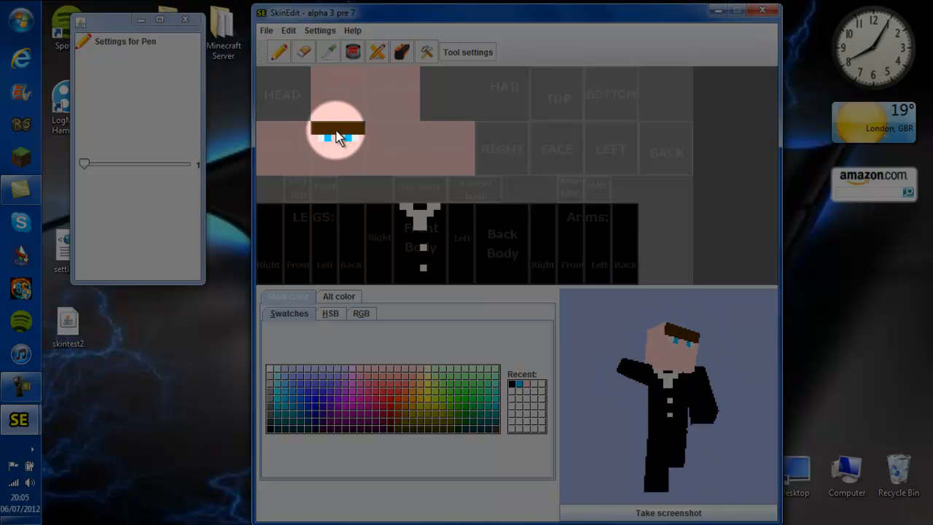
click(369, 138)
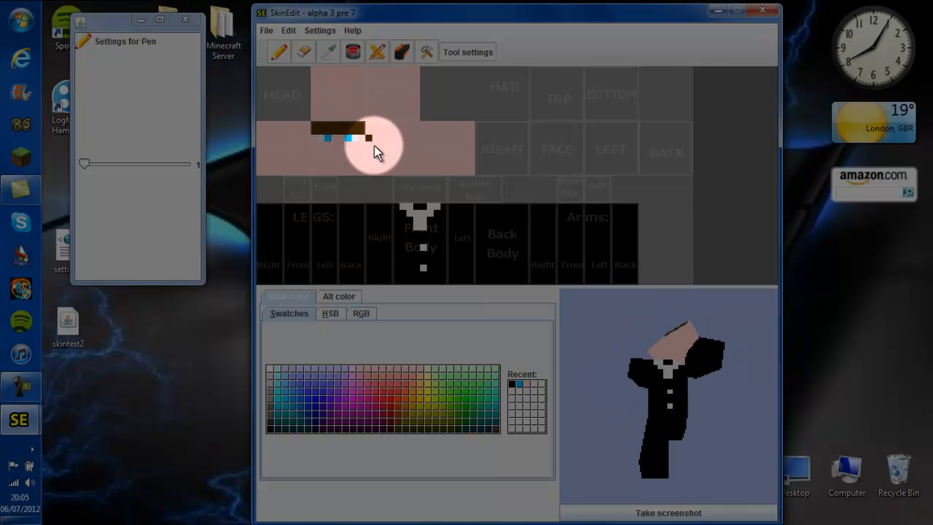
click(330, 313)
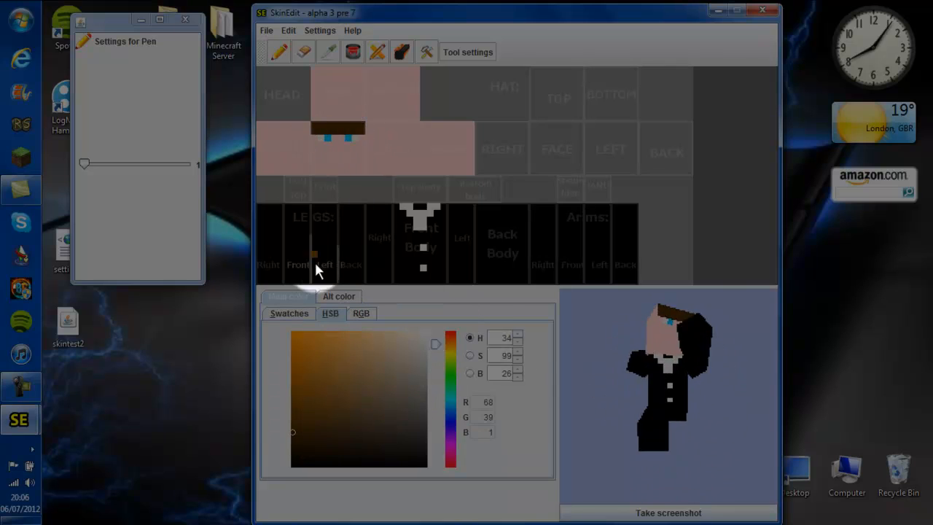
click(290, 313)
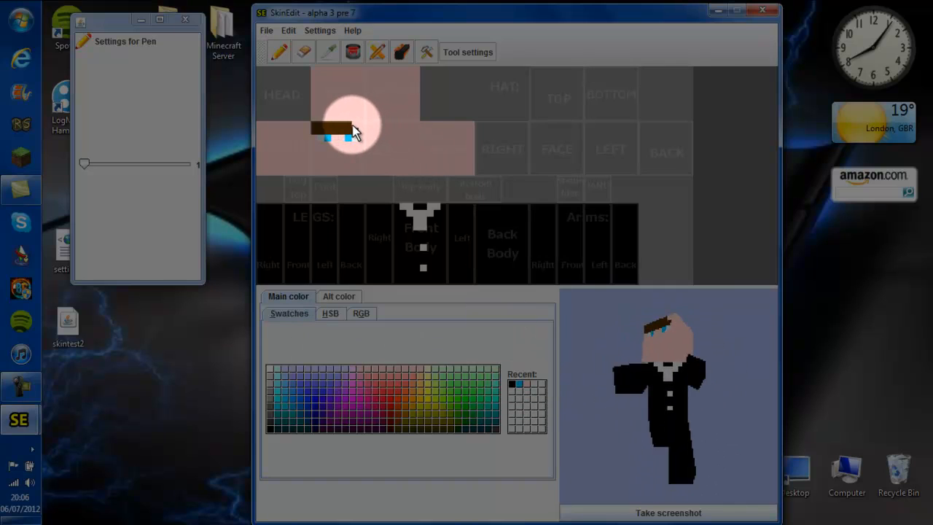
mouse_move(343, 125)
mouse_down()
mouse_move(313, 126)
mouse_move(349, 135)
mouse_up()
click(354, 132)
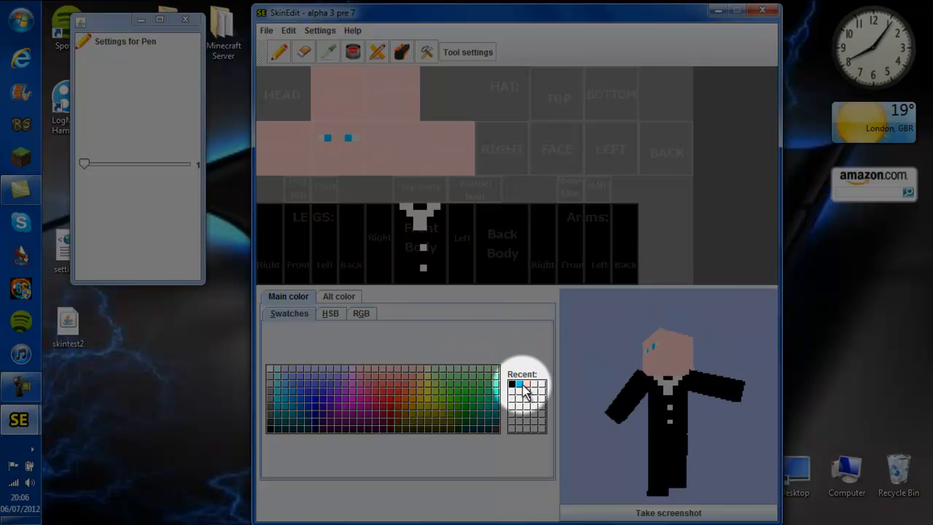
- Choose a dark olive-brown swatch as the main colour and paint a short one-pixel-high streak above the eyes
click(332, 314)
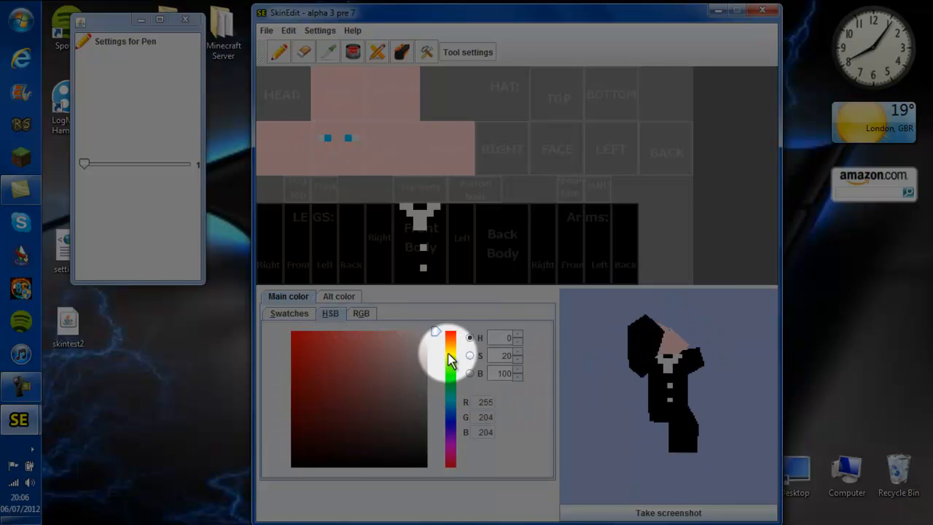
click(289, 314)
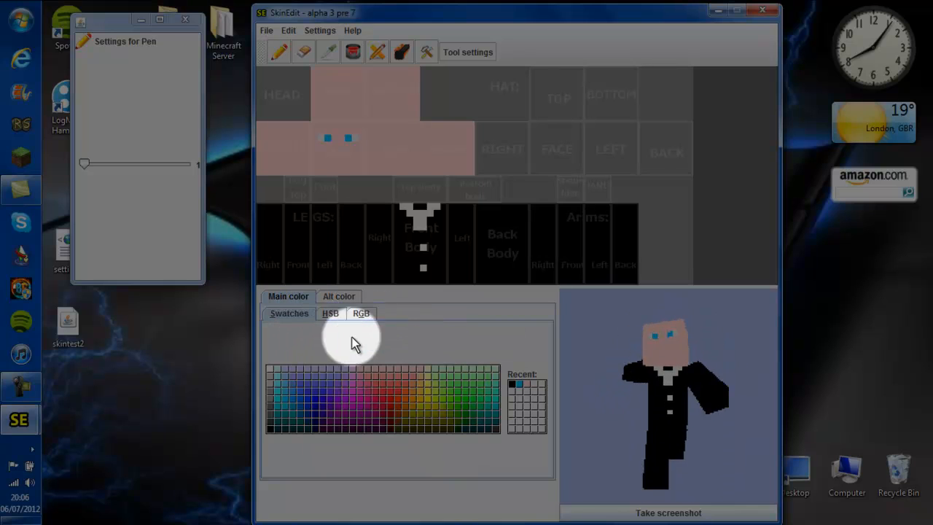
click(400, 418)
click(355, 134)
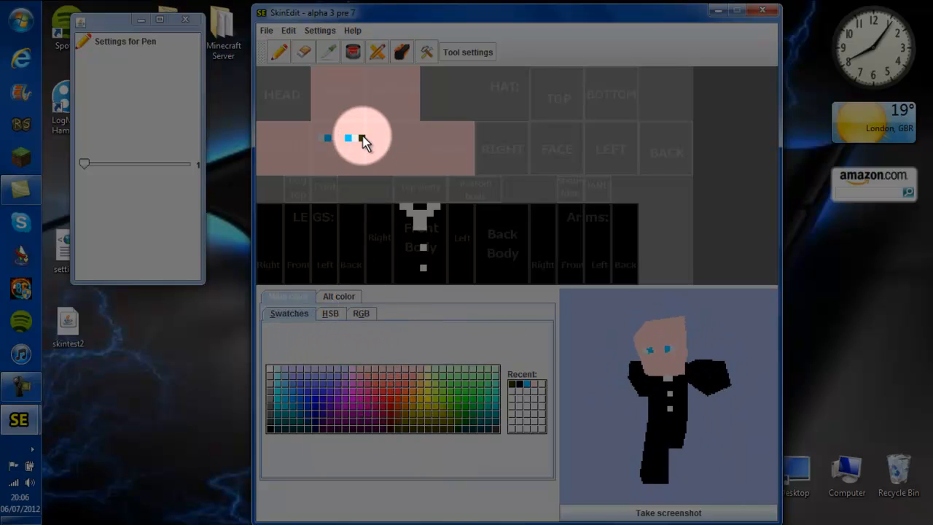
click(361, 126)
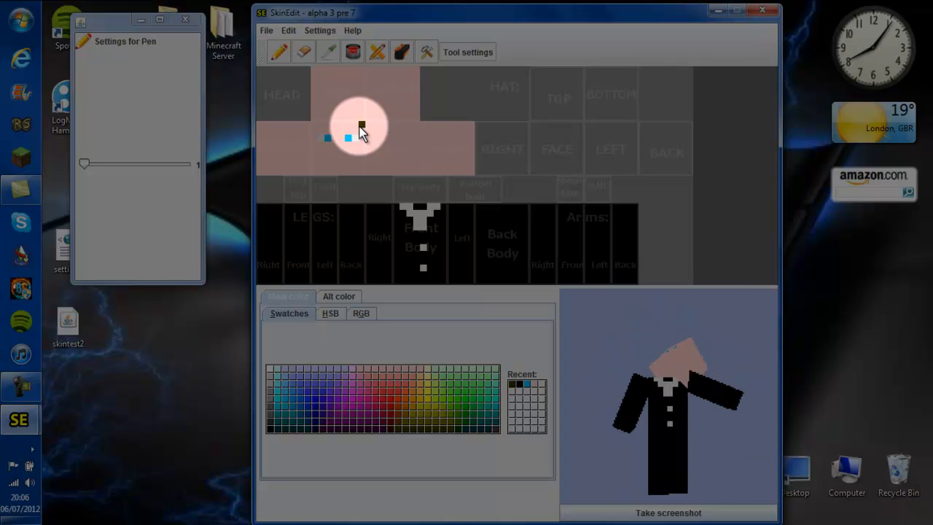
click(351, 125)
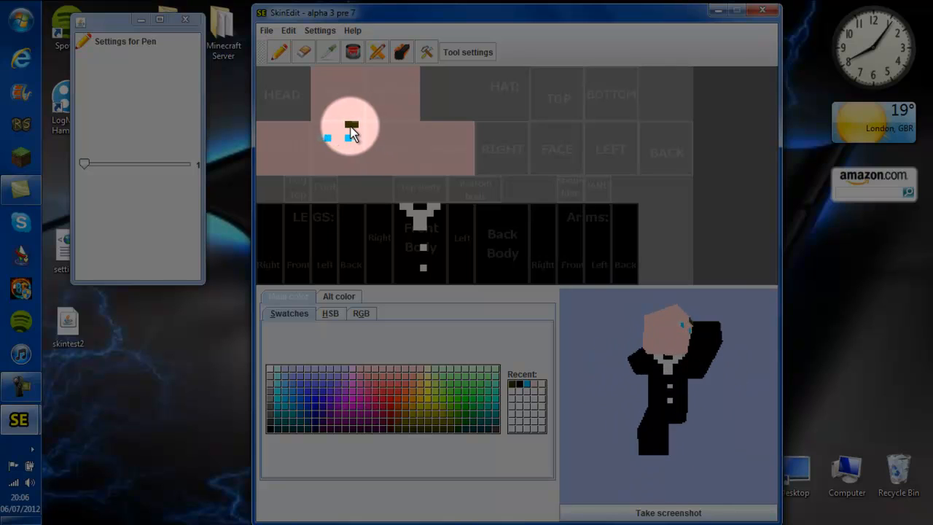
click(335, 126)
- Pick the recently used pink and repaint the dark streak above the eyes with it
click(518, 385)
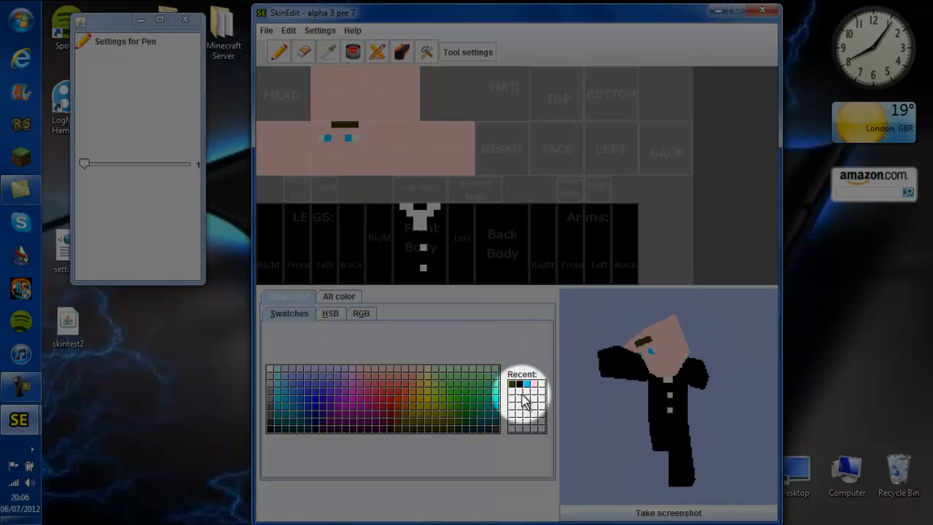
click(535, 384)
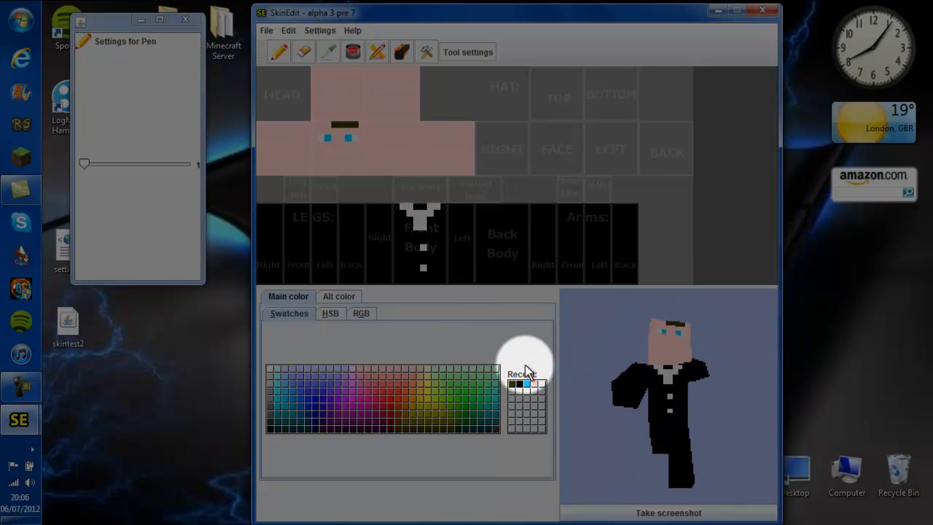
drag(354, 124, 334, 123)
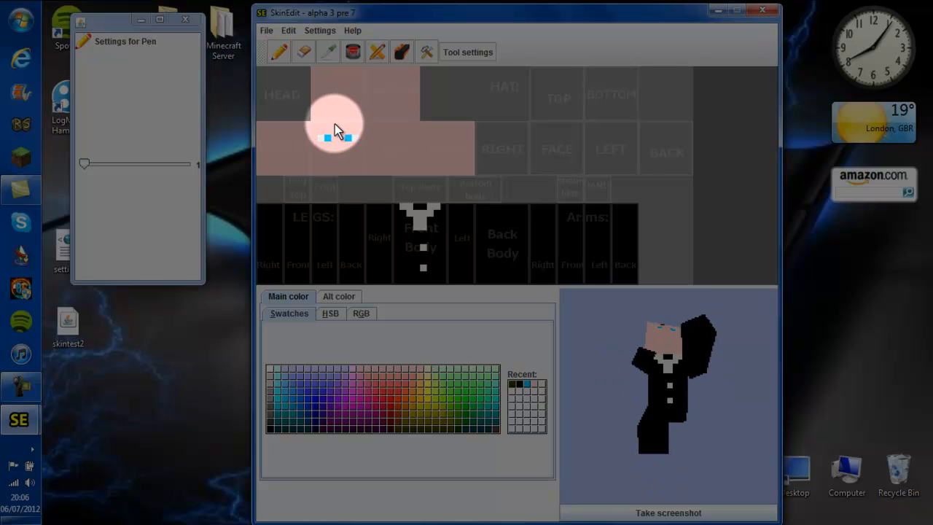
- Set the main colour to dark brown with H 32, S 96, B 21 and paint the first hair pixels along the top of the face
click(330, 313)
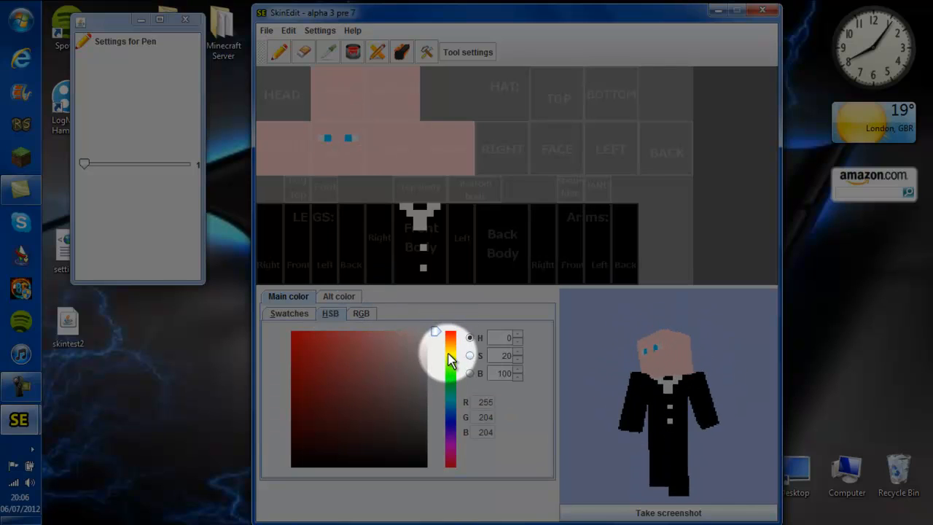
drag(435, 333, 433, 343)
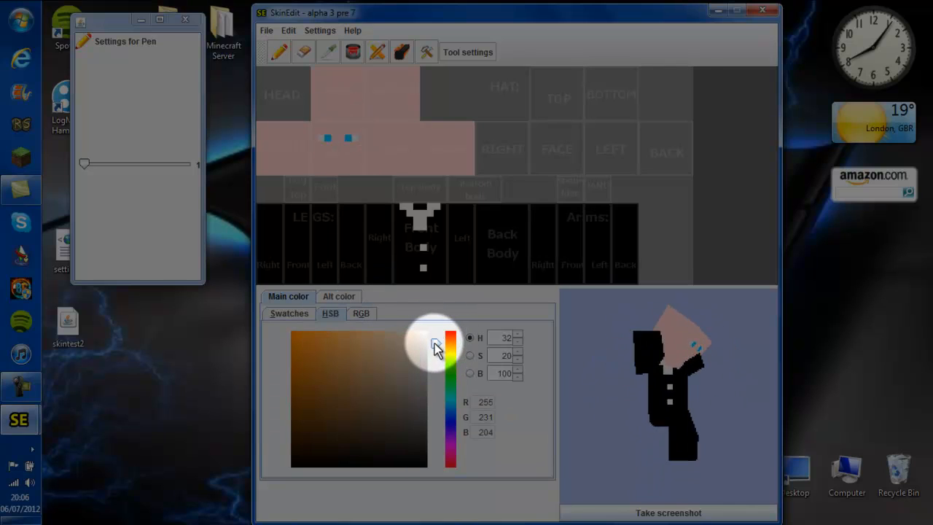
click(299, 438)
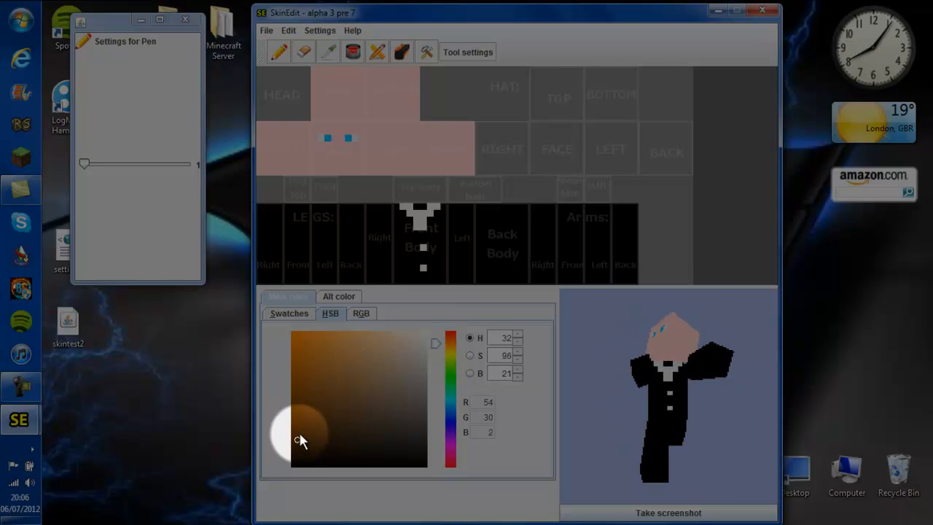
click(368, 146)
click(361, 125)
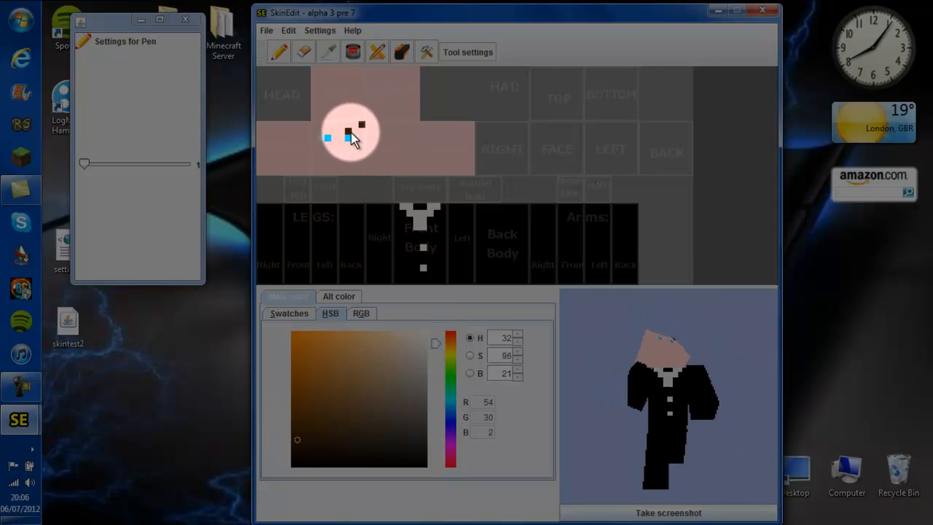
click(356, 132)
click(355, 125)
click(350, 134)
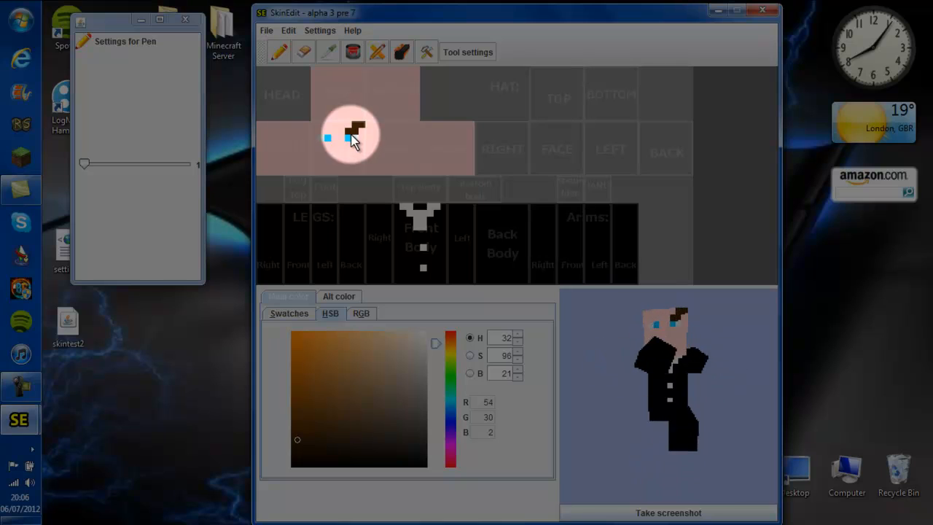
click(341, 133)
click(334, 126)
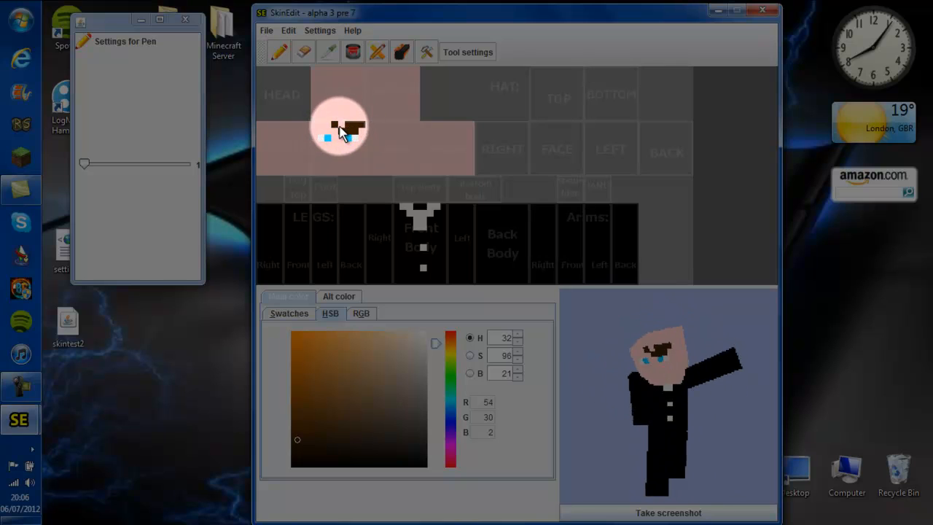
click(342, 126)
- Extend the brown fringe down over the eye nearest the head's Right area and fill the pixels above it
click(334, 130)
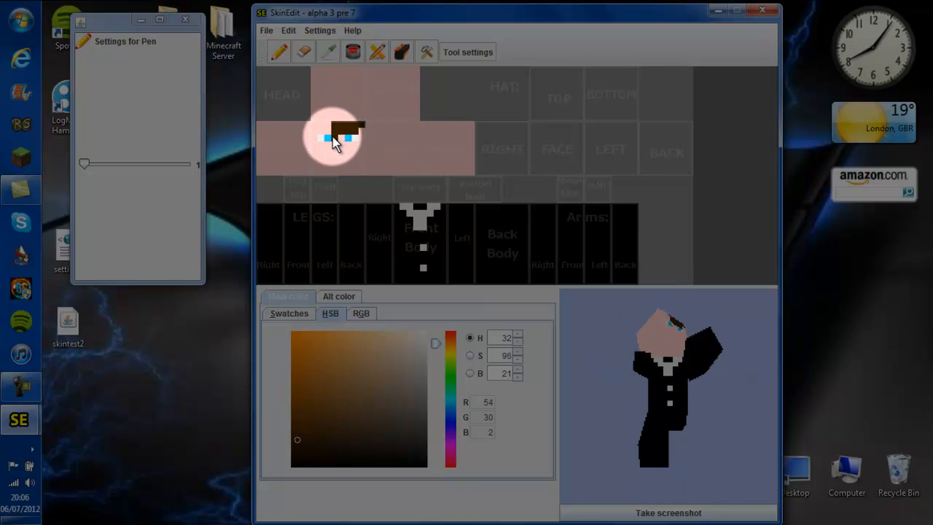
click(332, 137)
click(327, 138)
click(320, 139)
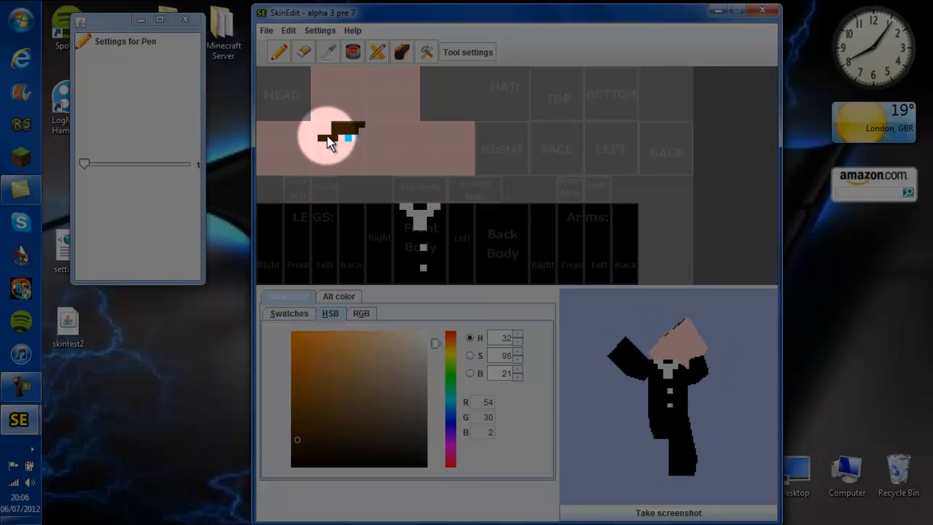
click(327, 131)
click(328, 124)
click(320, 124)
click(320, 130)
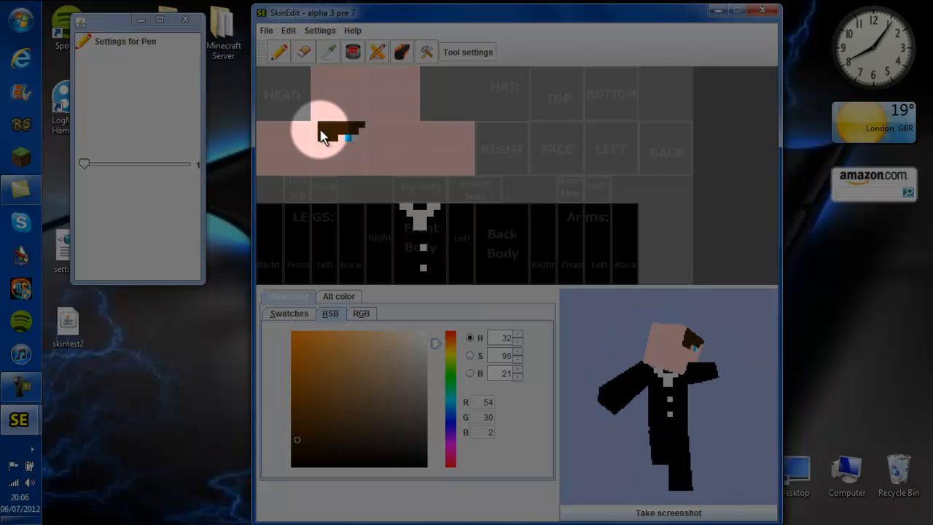
- Continue the brown fringe to the face edge beside the Right area and lengthen it by one pixel row below the covered eye
click(314, 130)
click(314, 124)
click(316, 138)
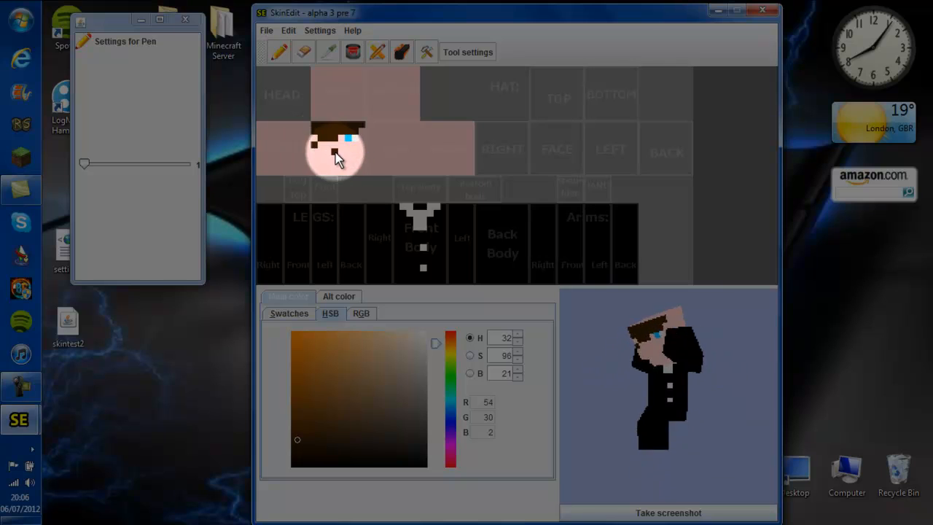
click(313, 137)
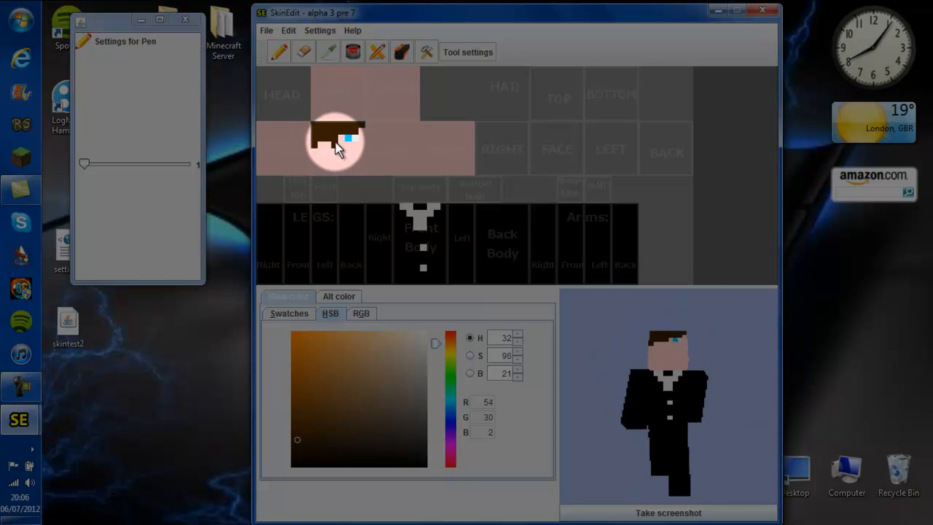
click(322, 143)
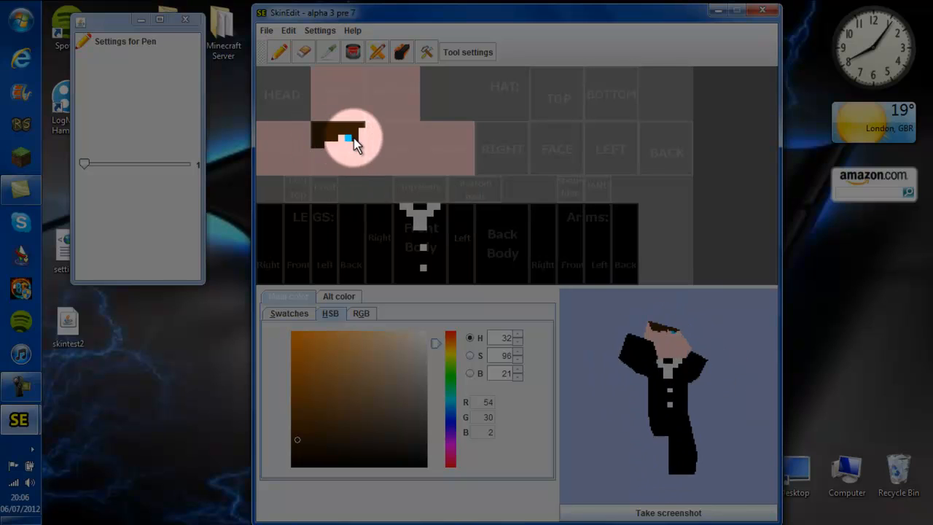
click(330, 145)
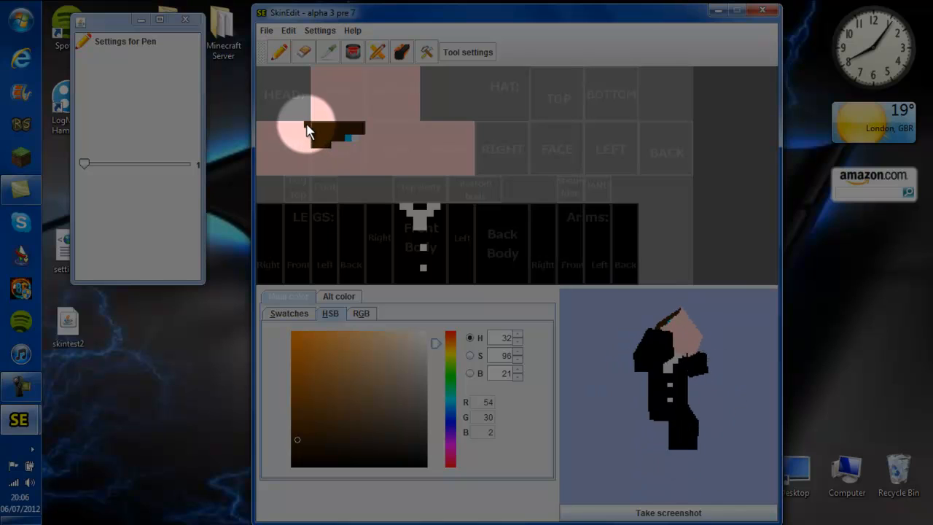
- Fill the head's Right area with brown hair that tapers to a point at its lower edge
drag(306, 130, 263, 134)
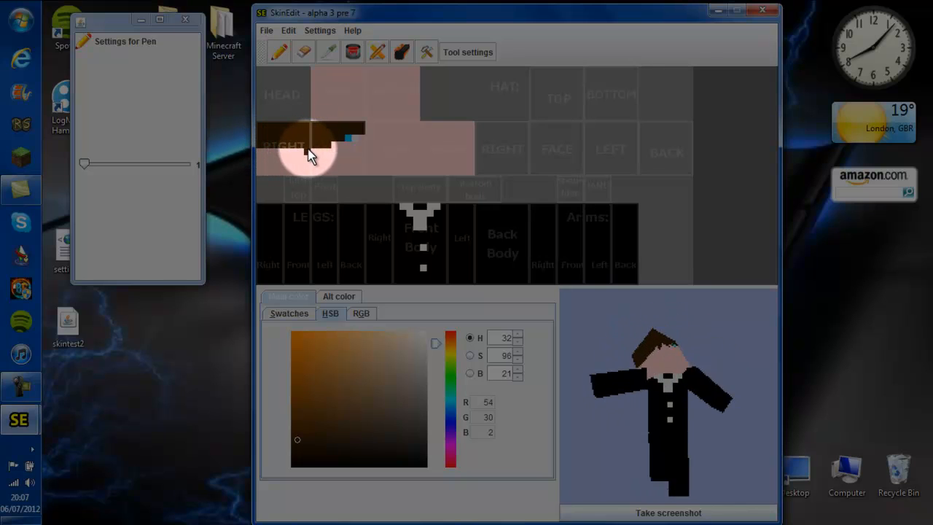
mouse_move(291, 154)
mouse_down()
mouse_move(261, 152)
mouse_move(273, 155)
mouse_move(260, 166)
mouse_move(273, 158)
mouse_move(279, 169)
mouse_move(296, 157)
mouse_move(286, 172)
mouse_move(325, 170)
mouse_move(289, 172)
mouse_move(297, 159)
mouse_up()
click(288, 170)
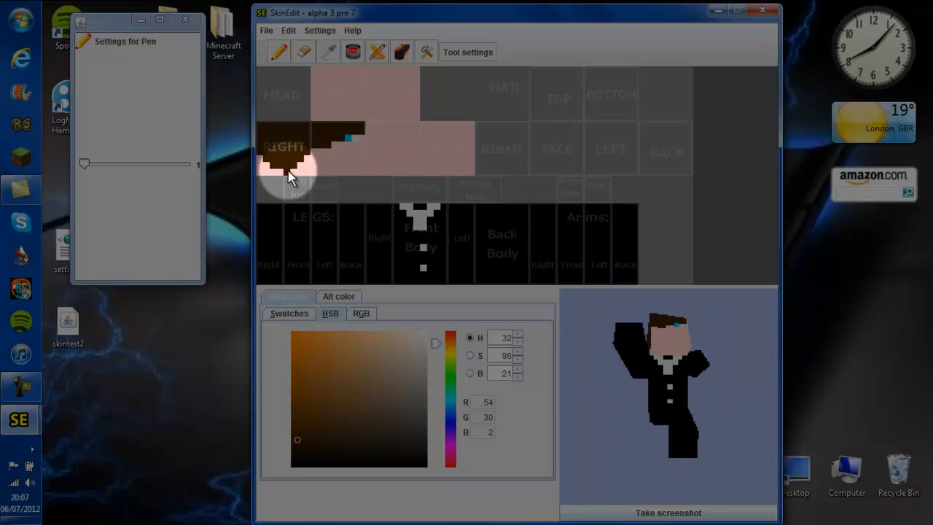
- Paint the upper five pixel rows of the head's Left area with brown hair, undoing the misplaced vertical stroke
click(382, 145)
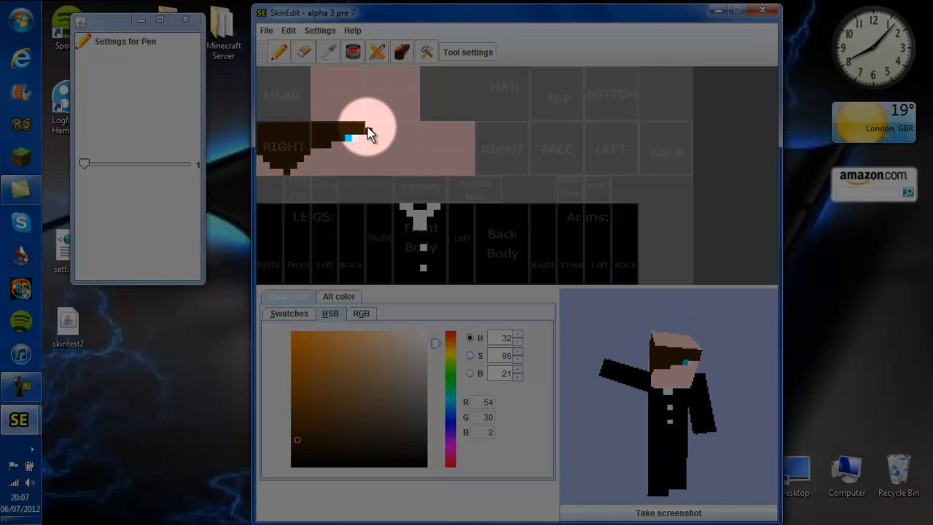
mouse_move(367, 127)
mouse_down()
mouse_move(415, 127)
mouse_move(368, 131)
mouse_move(414, 130)
mouse_move(414, 166)
mouse_up()
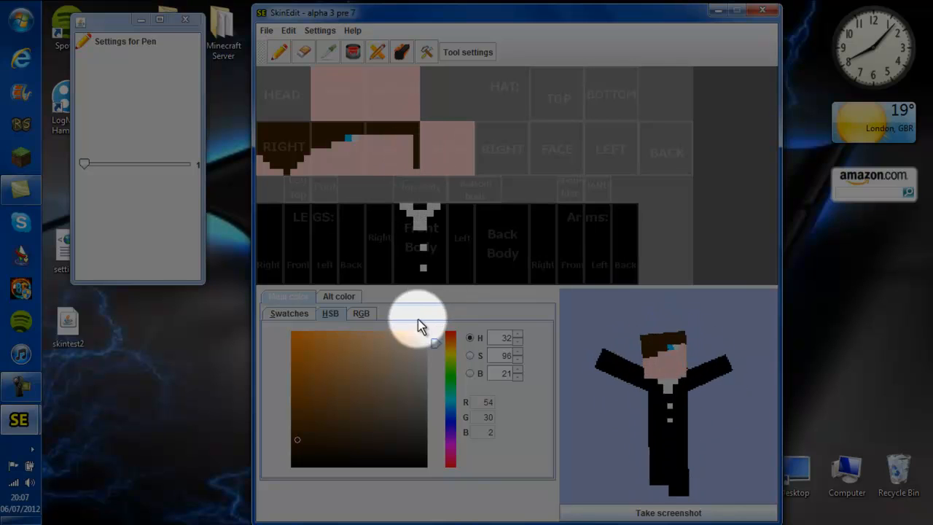
click(355, 199)
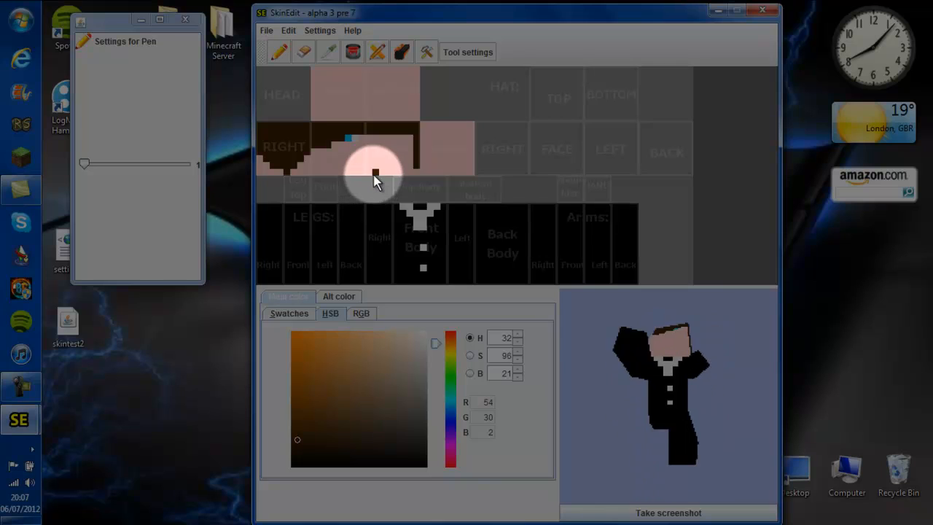
key(ctrl+z)
drag(377, 124, 418, 128)
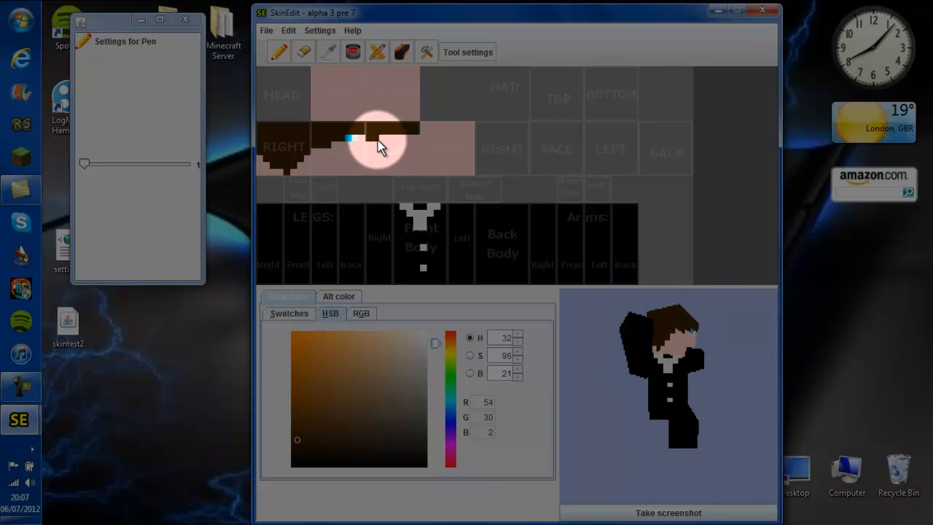
drag(377, 140, 423, 141)
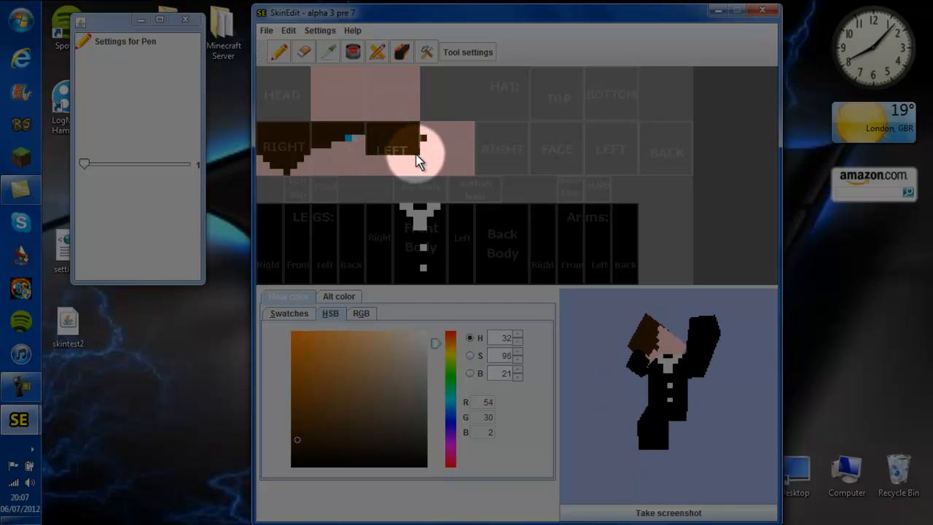
- Taper the brown hair in the head's Left area to a point at its lower edge
click(409, 157)
click(401, 159)
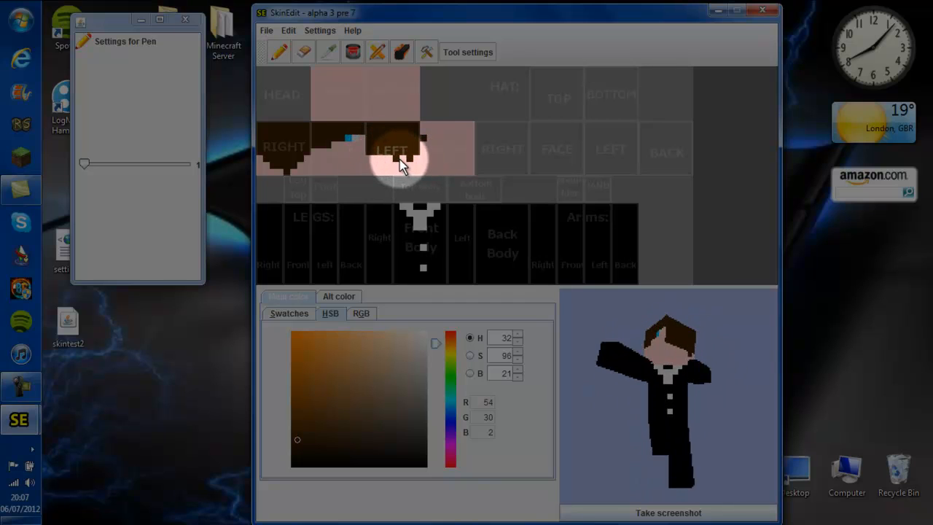
click(395, 158)
drag(395, 158, 378, 160)
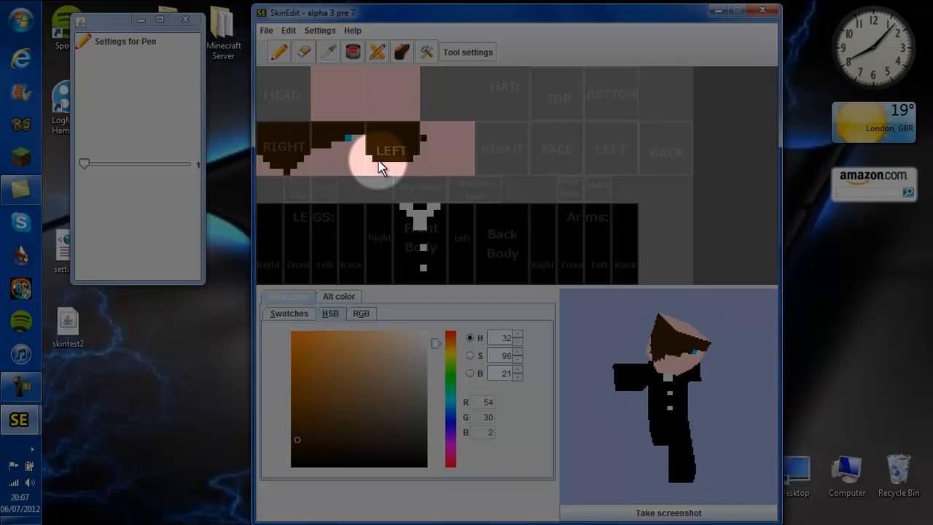
click(383, 165)
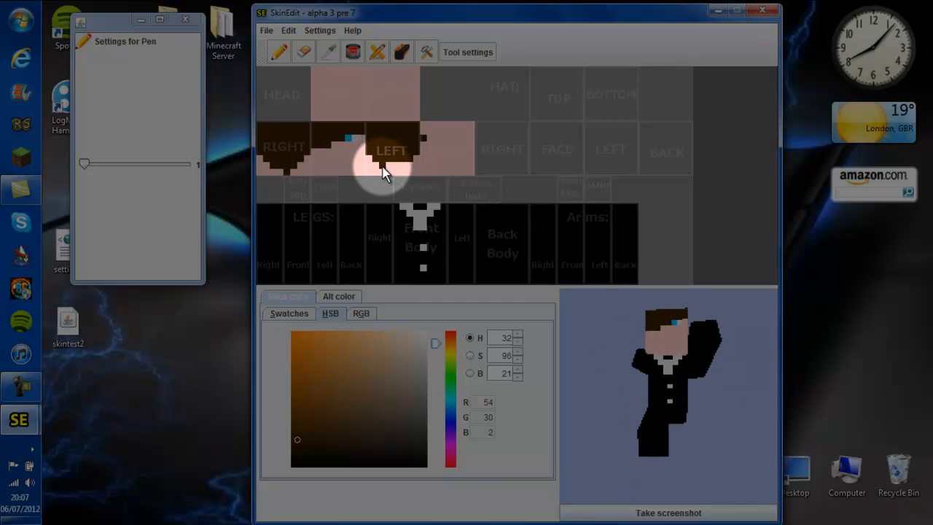
drag(390, 168, 402, 166)
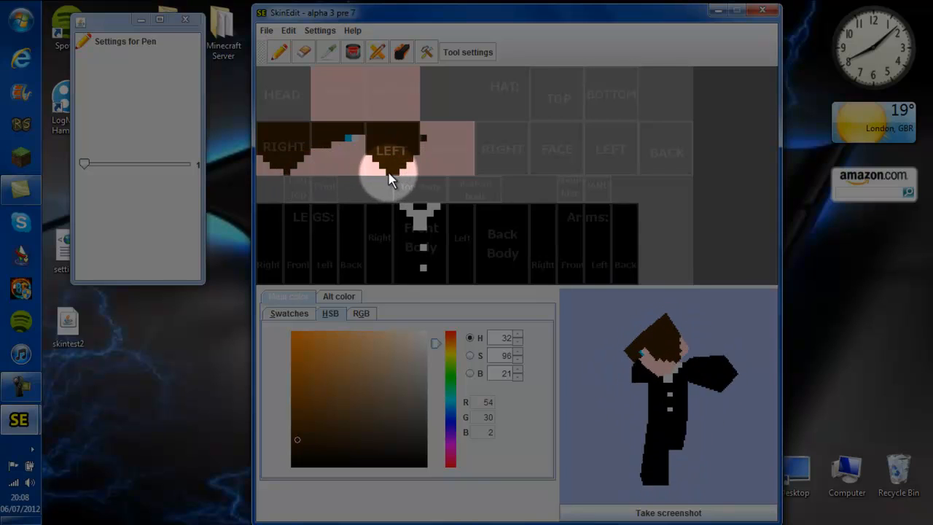
click(341, 172)
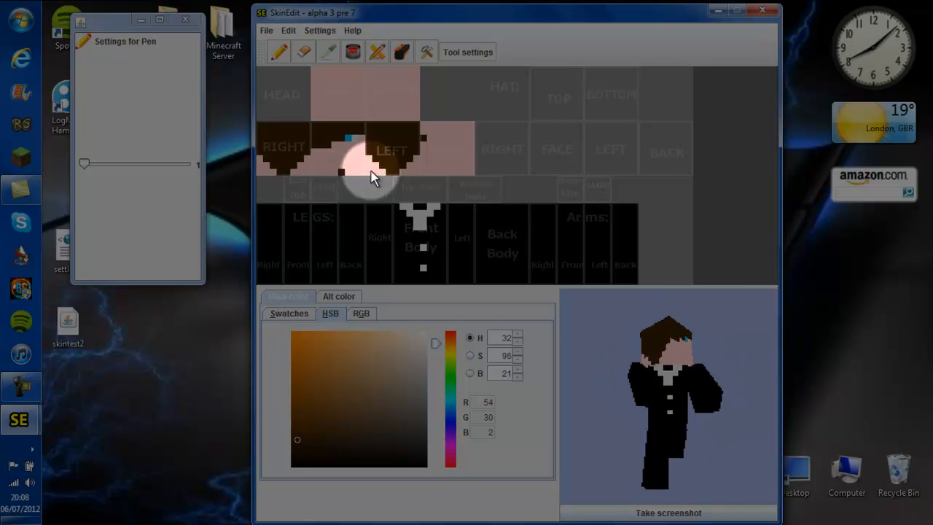
- Paint tapering brown hair on the head's Back area and cover the head's Top area in brown using pen size 5
click(429, 128)
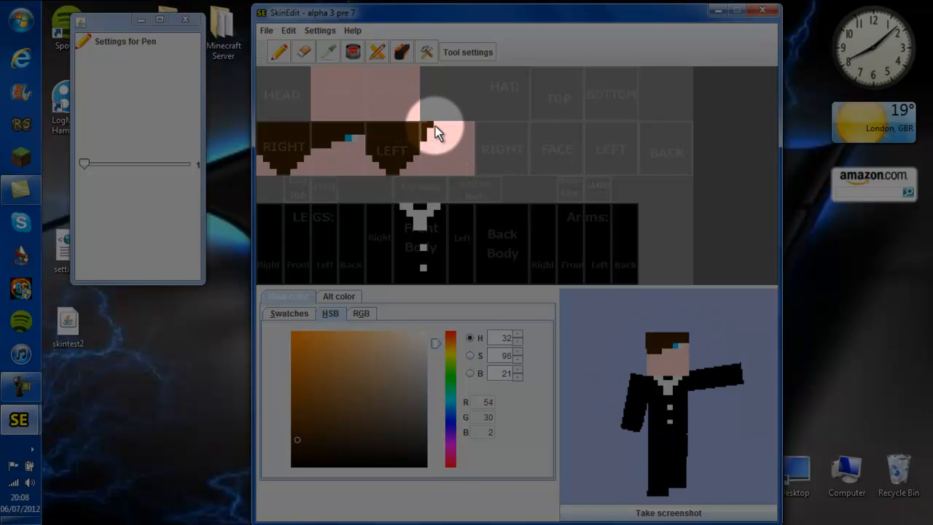
mouse_move(471, 133)
mouse_down()
mouse_move(426, 159)
mouse_move(434, 134)
mouse_move(464, 133)
mouse_move(466, 152)
mouse_move(432, 154)
mouse_move(437, 137)
mouse_move(462, 138)
mouse_move(445, 143)
mouse_move(430, 169)
mouse_move(457, 172)
mouse_move(467, 161)
mouse_move(443, 165)
mouse_move(480, 175)
mouse_move(416, 204)
mouse_move(413, 177)
mouse_up()
click(314, 74)
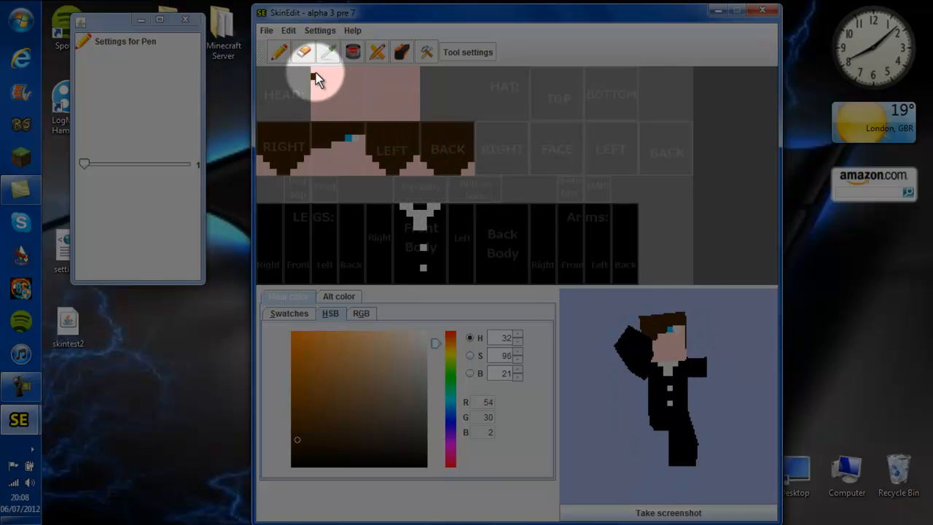
drag(313, 69, 340, 72)
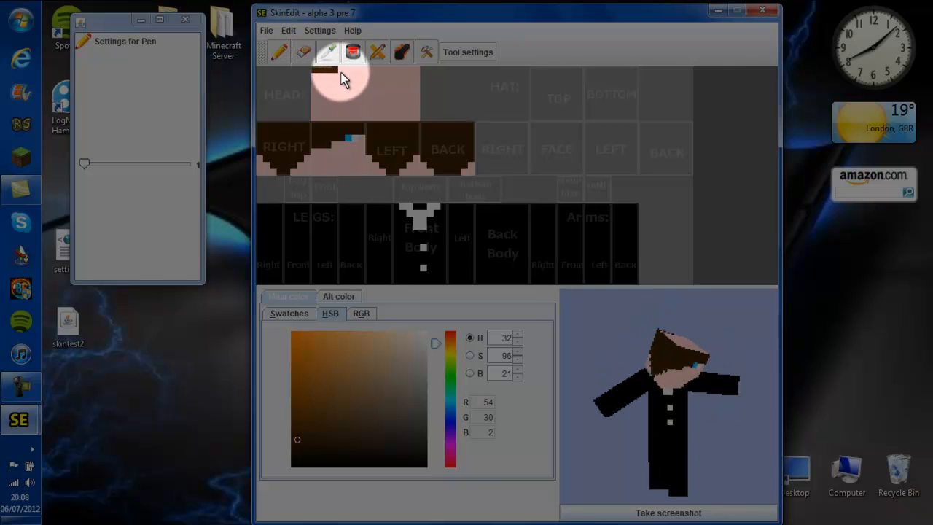
drag(79, 161, 121, 166)
click(329, 86)
mouse_move(328, 86)
mouse_down()
mouse_move(348, 85)
mouse_move(351, 109)
mouse_move(329, 105)
mouse_up()
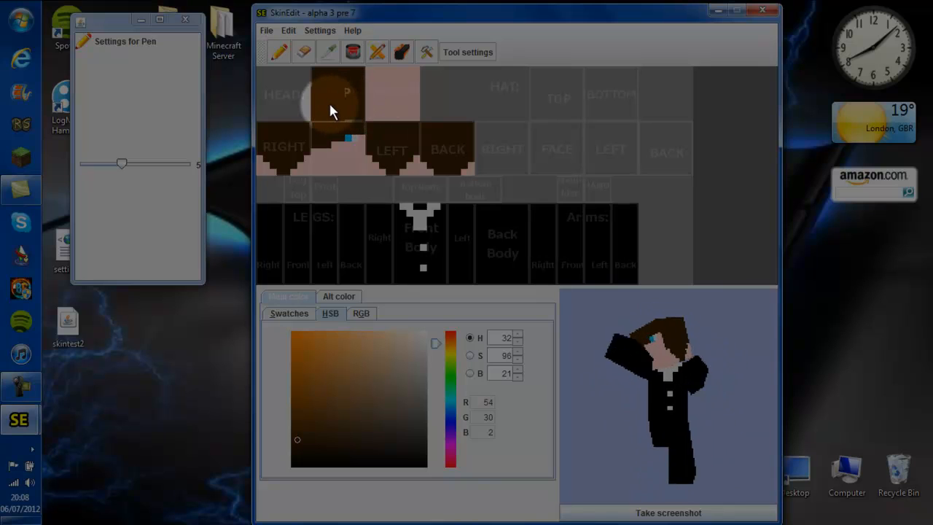
- Set the pen size to 1 and paint a white stripe across all four leg sides, one pixel above their lower edge
drag(121, 165, 80, 165)
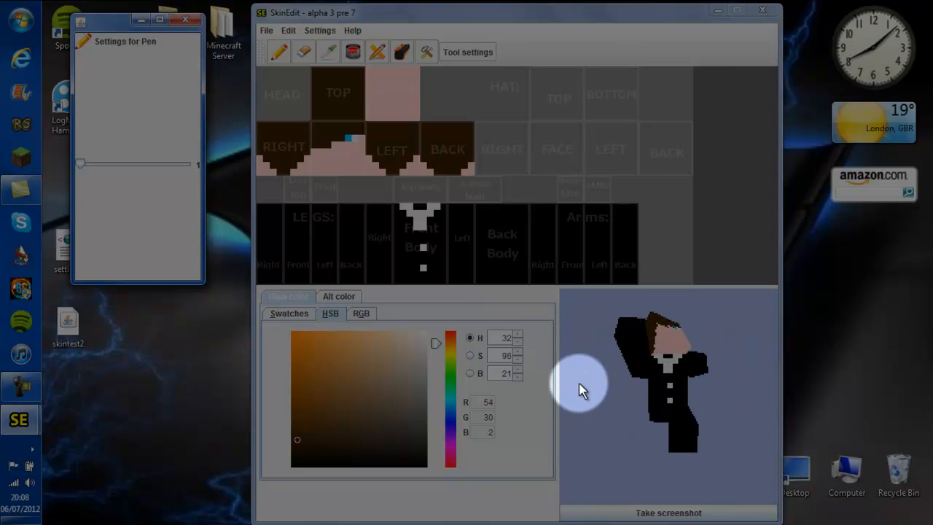
click(296, 314)
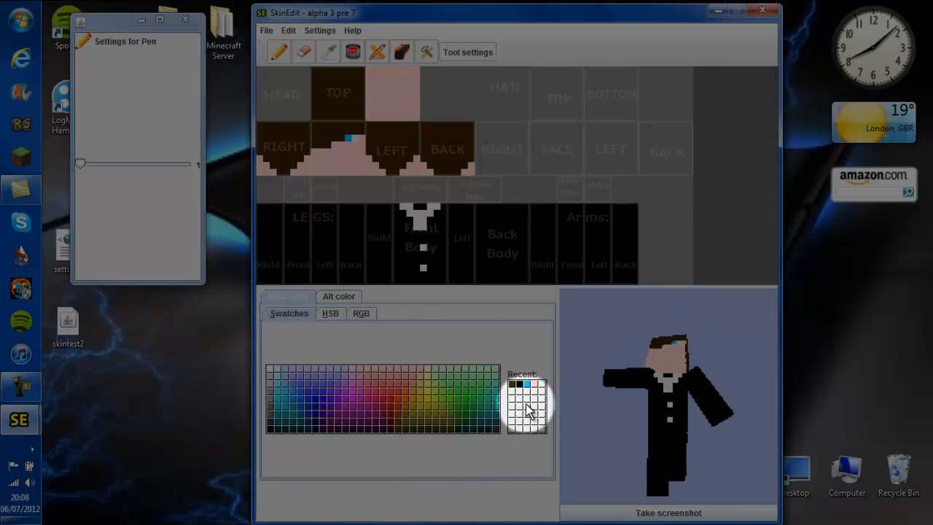
click(330, 299)
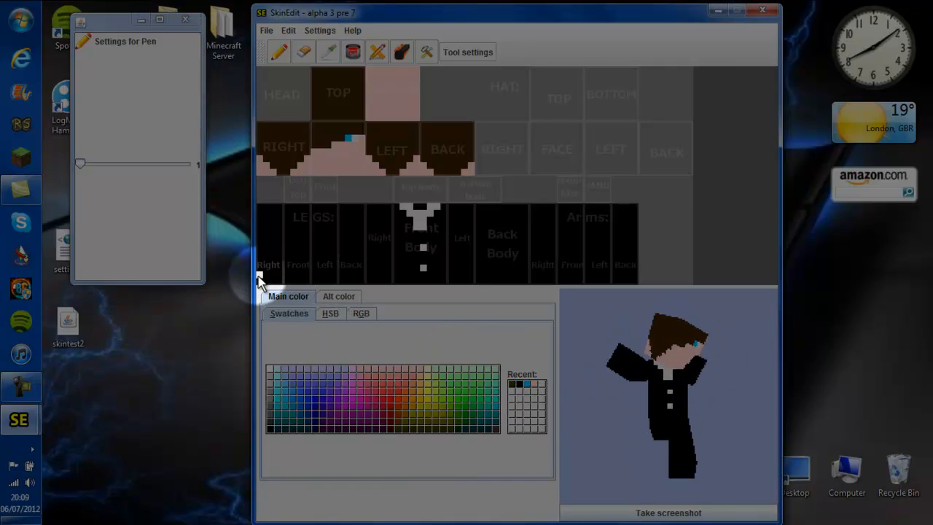
drag(261, 276, 361, 278)
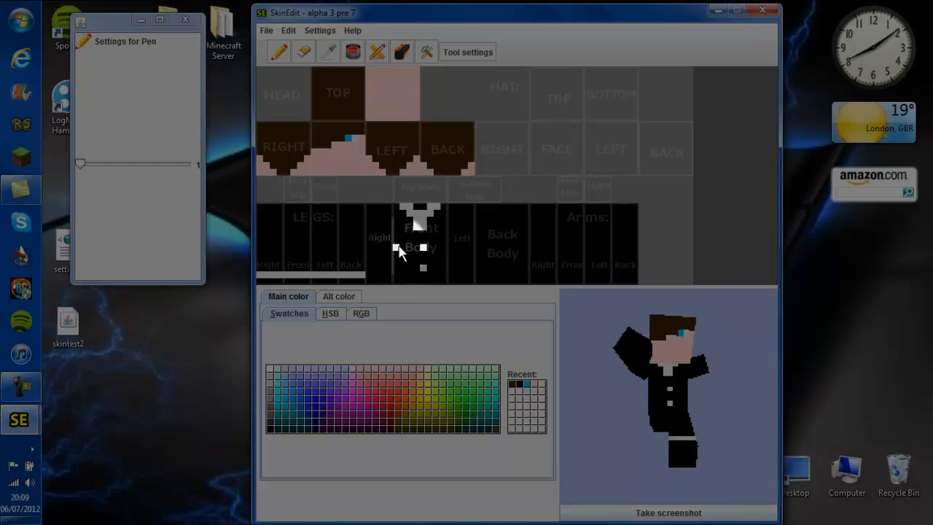
- Paint a white band three pixel rows high along the lower edge of the body's Front, Left and Right areas
click(389, 275)
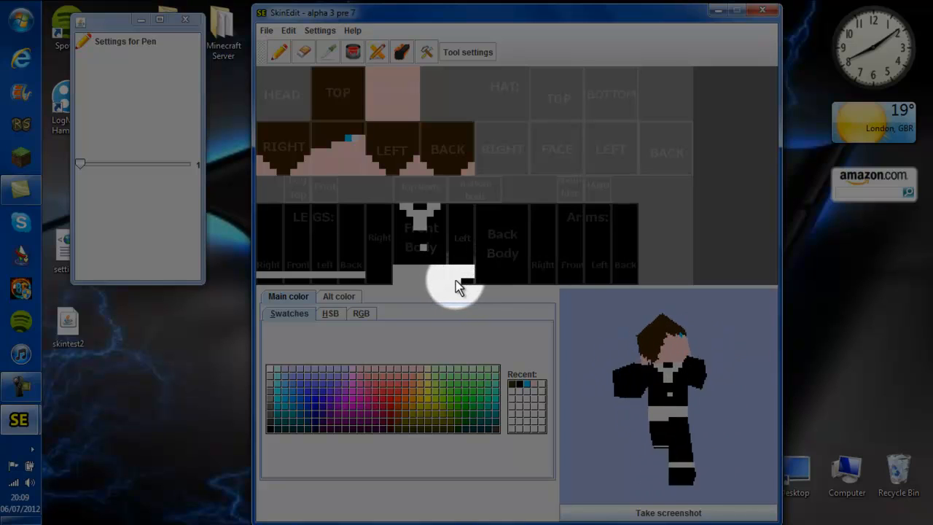
click(368, 268)
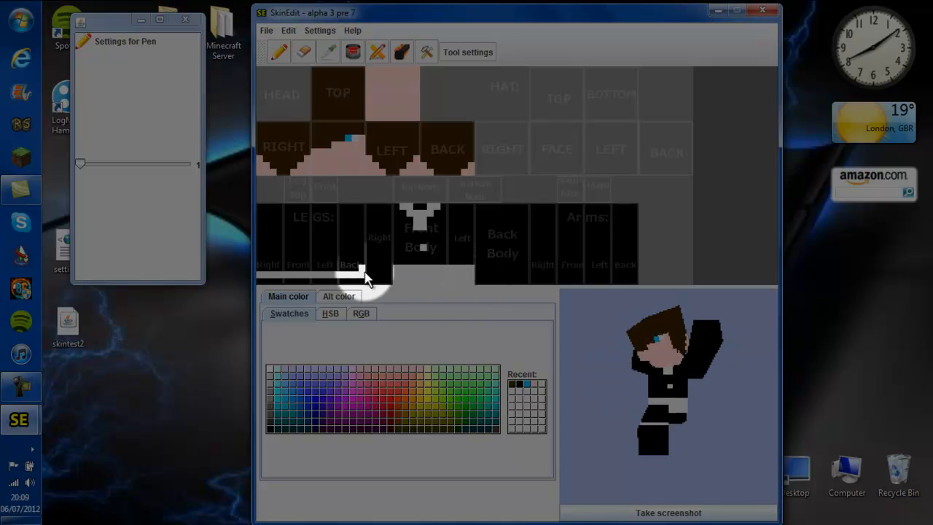
click(374, 269)
drag(381, 274, 385, 269)
click(376, 274)
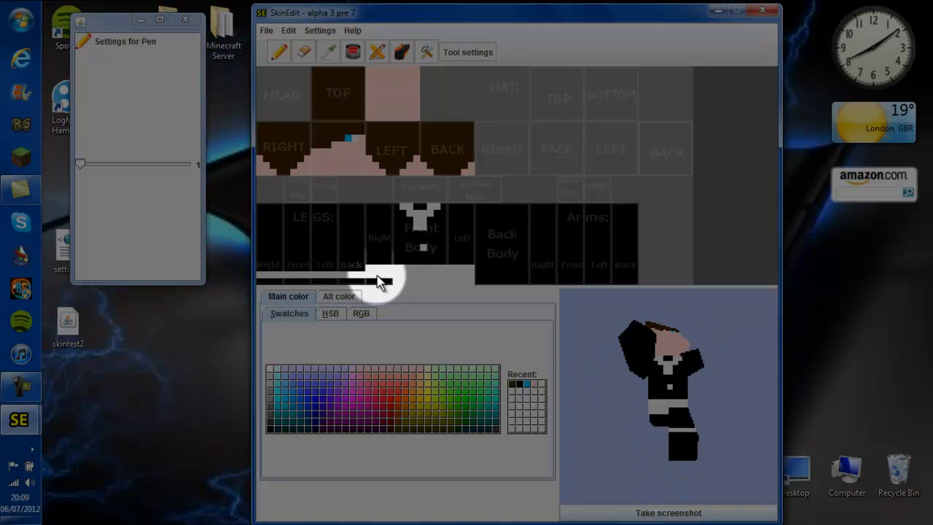
click(370, 280)
click(381, 282)
click(377, 281)
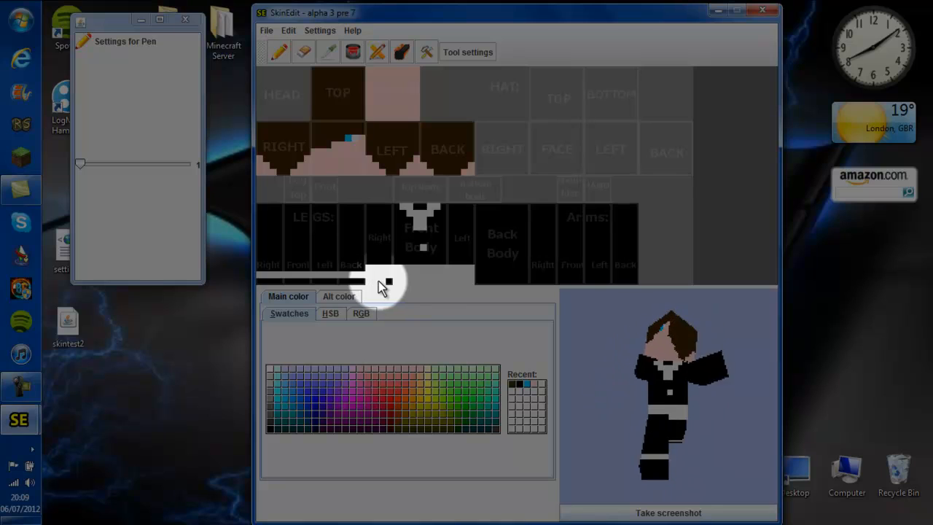
click(387, 282)
- Continue the three-row white band along the lower edge of the Back Body area
click(476, 268)
mouse_move(475, 274)
mouse_down()
mouse_move(525, 272)
mouse_move(481, 280)
mouse_up()
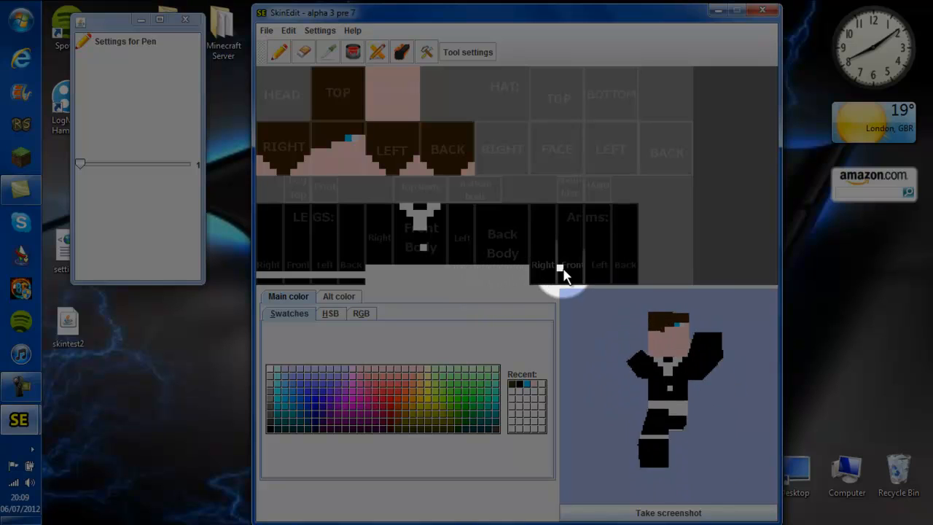
click(485, 241)
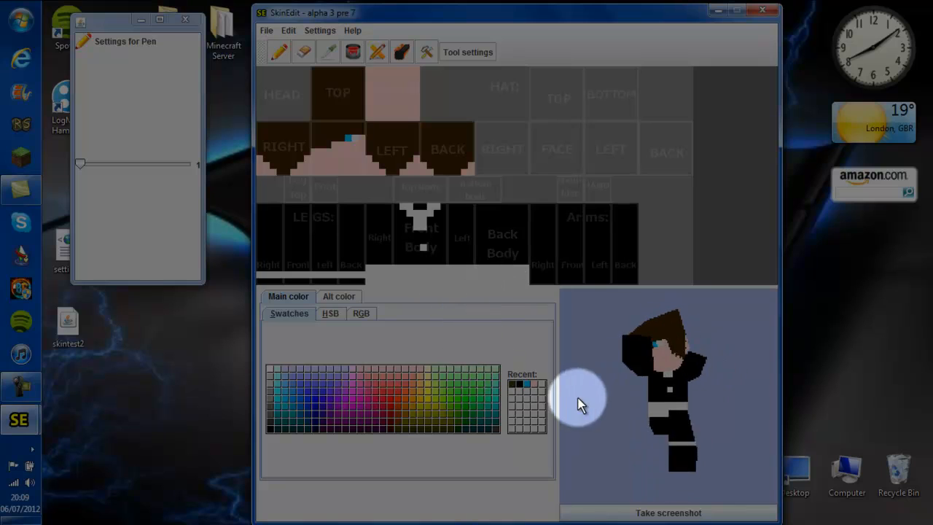
- Paint a white cuff stripe across all four arm sides and fill the three pixel rows below it with pink
mouse_move(545, 279)
mouse_down()
mouse_move(533, 258)
mouse_move(636, 267)
mouse_up()
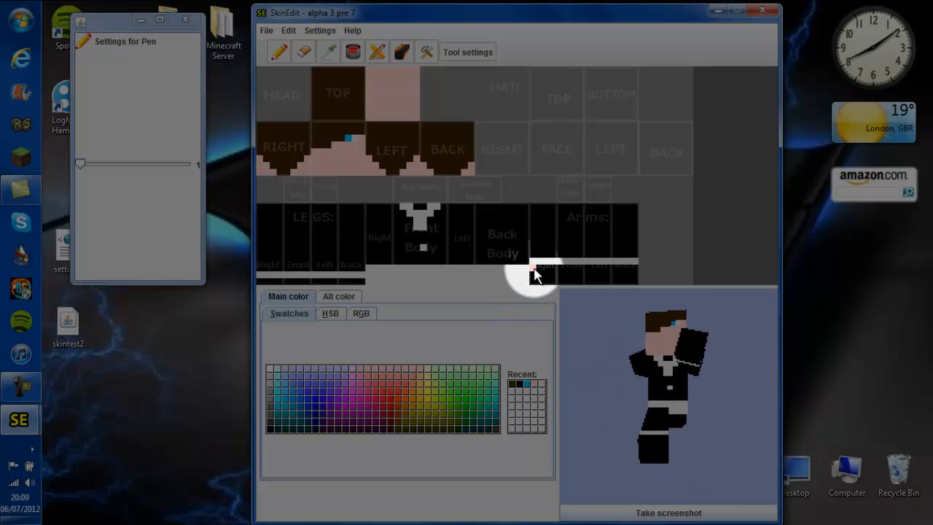
mouse_move(531, 270)
mouse_down()
mouse_move(633, 263)
mouse_move(629, 280)
mouse_move(529, 277)
mouse_move(559, 288)
mouse_move(621, 283)
mouse_up()
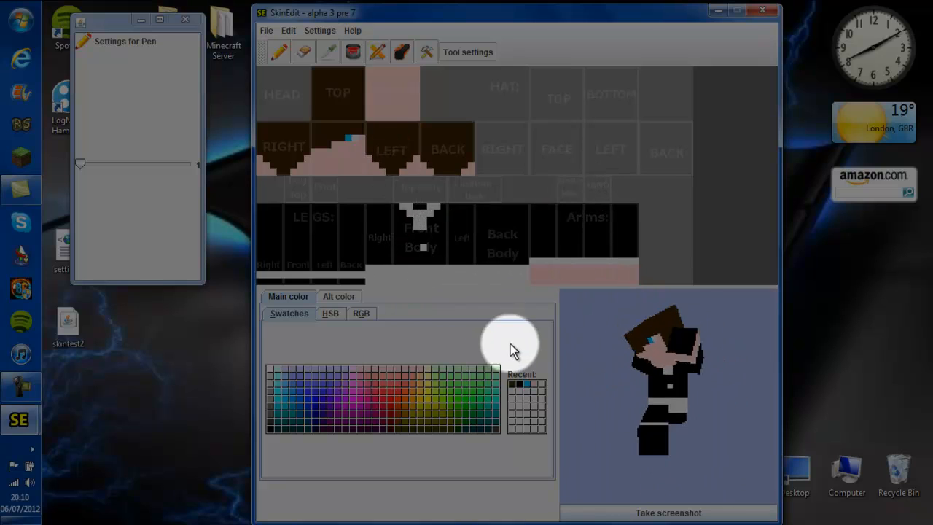
- Fill the Leg Top and Foot areas with black and undo the black pixel placed on the hat's Top area
click(520, 384)
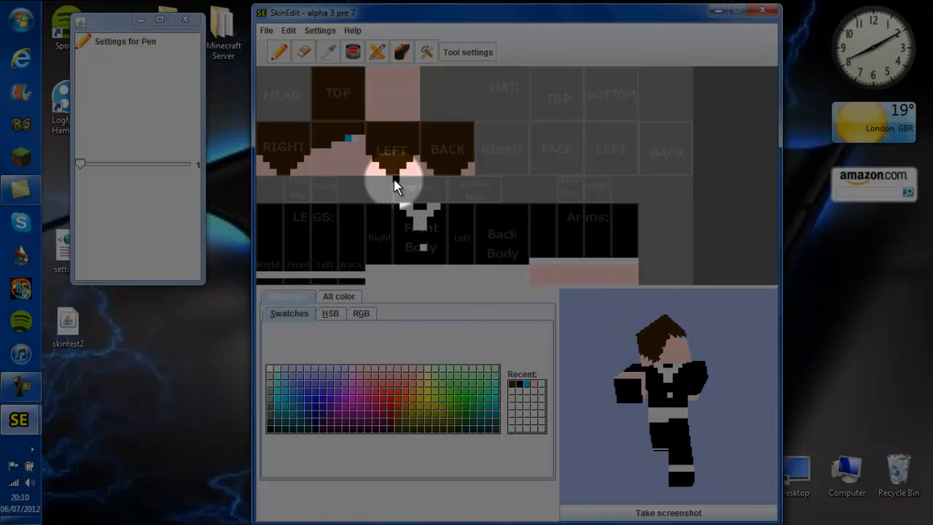
mouse_move(289, 188)
mouse_down()
mouse_move(329, 188)
mouse_move(333, 202)
mouse_move(313, 209)
mouse_move(286, 191)
mouse_move(296, 183)
mouse_up()
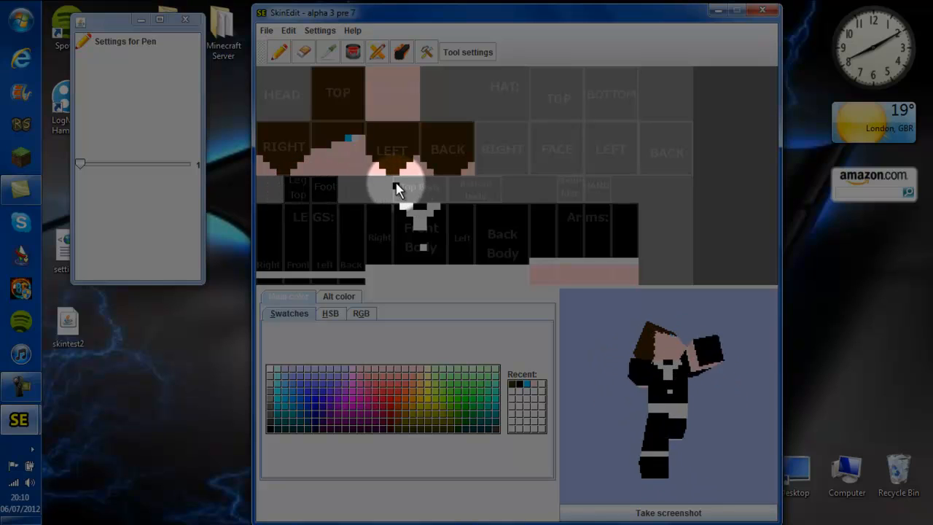
click(356, 166)
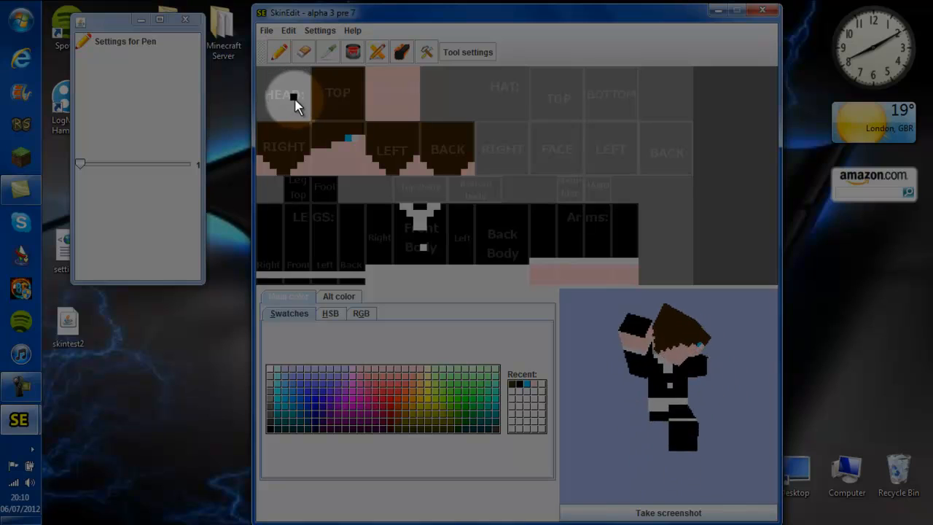
click(546, 99)
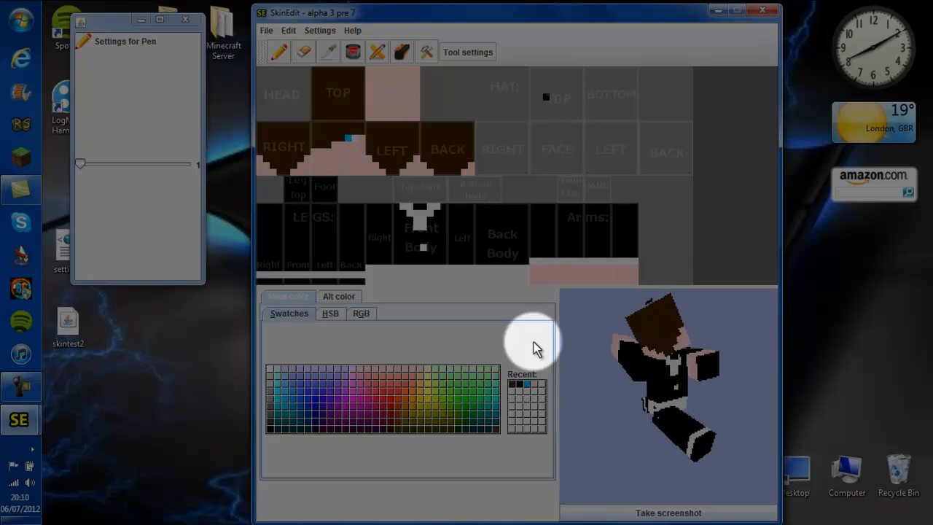
key(ctrl+z)
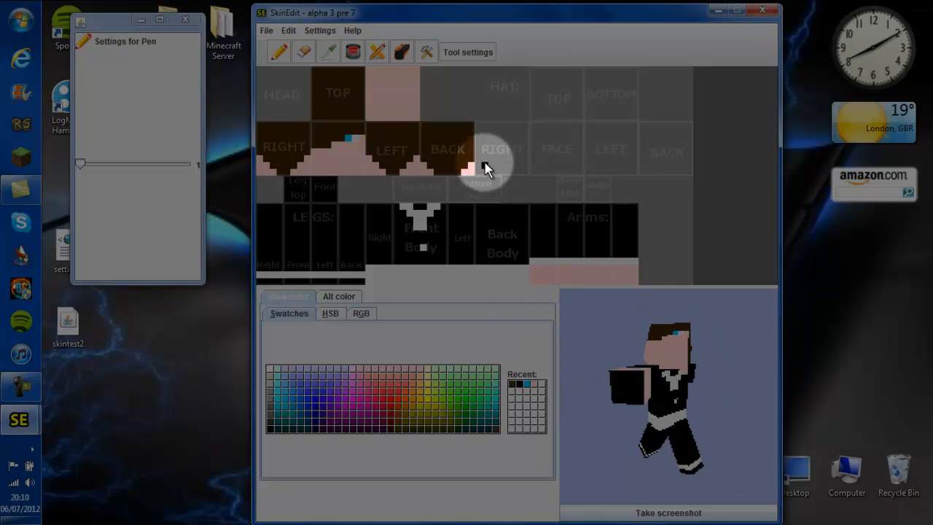
- Fill the Hand area above the arms with pink and outline the adjoining Shoulder area in pink
click(535, 385)
click(553, 179)
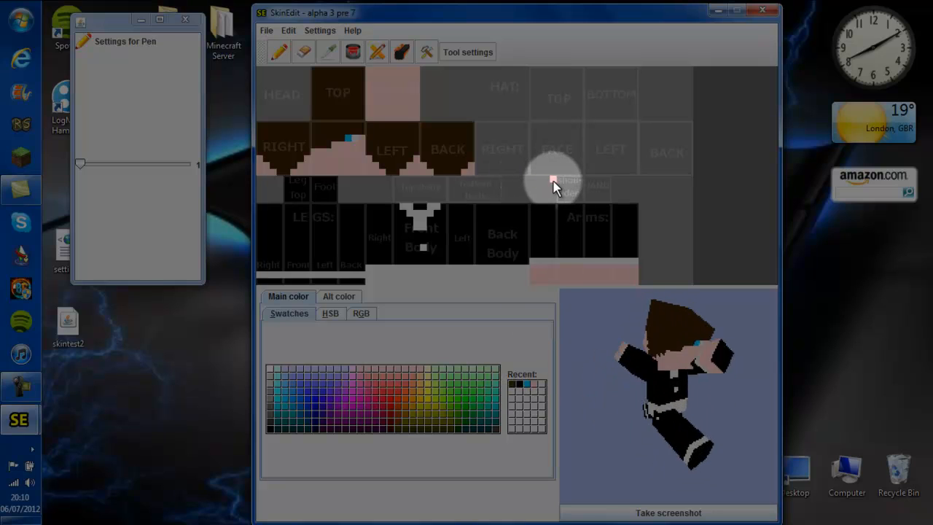
mouse_move(560, 179)
mouse_down()
mouse_move(608, 180)
mouse_move(609, 191)
mouse_move(607, 201)
mouse_move(561, 200)
mouse_up()
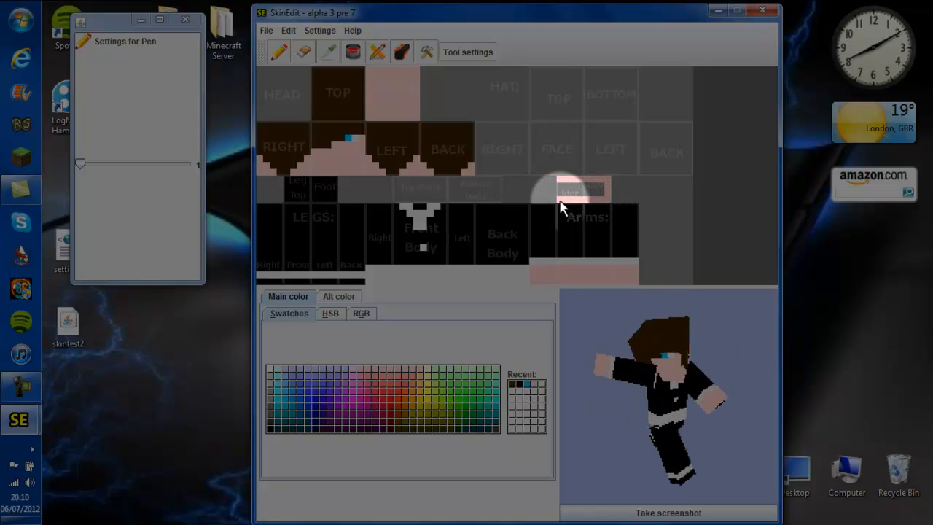
mouse_move(587, 192)
mouse_down()
mouse_move(608, 194)
mouse_move(589, 184)
mouse_up()
- Cover the entire Shoulder area above the arms with black
click(513, 384)
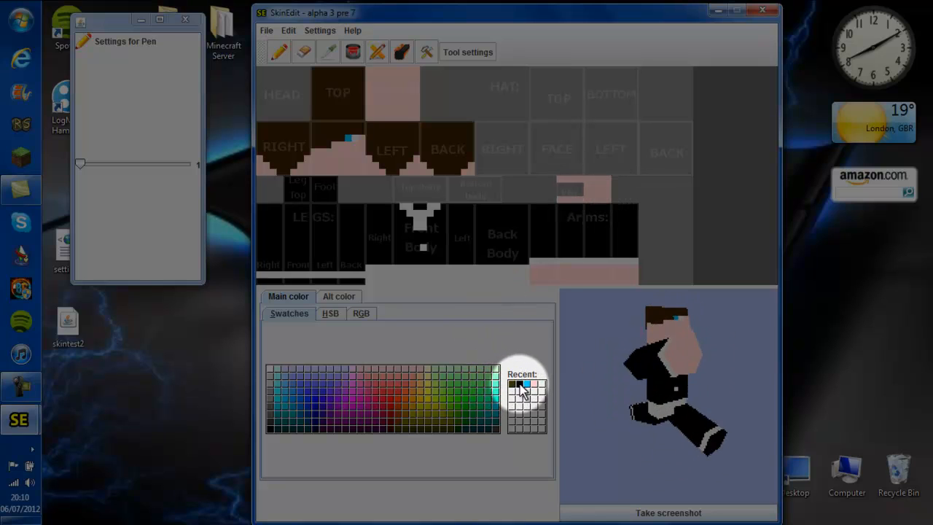
click(560, 186)
mouse_move(558, 181)
mouse_down()
mouse_move(580, 203)
mouse_move(560, 198)
mouse_move(561, 185)
mouse_move(575, 185)
mouse_move(565, 192)
mouse_up()
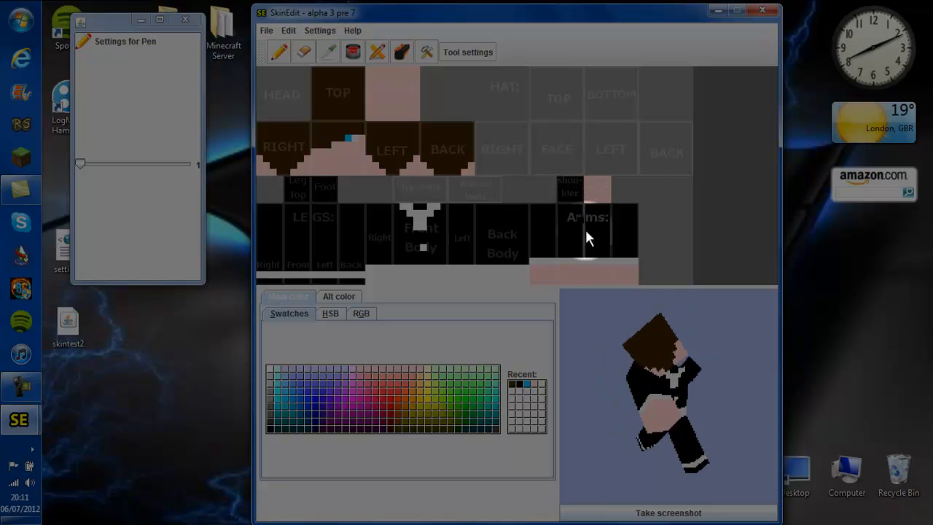
- Paint the Bottom body area black and draw a black-and-white checkerboard beside the white centre stripe on the Front Body and Left areas
mouse_move(651, 408)
mouse_down()
mouse_move(676, 393)
mouse_move(645, 392)
mouse_move(718, 388)
mouse_move(454, 309)
mouse_move(429, 245)
mouse_move(430, 169)
mouse_move(395, 182)
mouse_move(466, 188)
mouse_move(436, 186)
mouse_move(432, 176)
mouse_move(491, 179)
mouse_move(498, 199)
mouse_move(490, 185)
mouse_move(486, 199)
mouse_move(456, 192)
mouse_up()
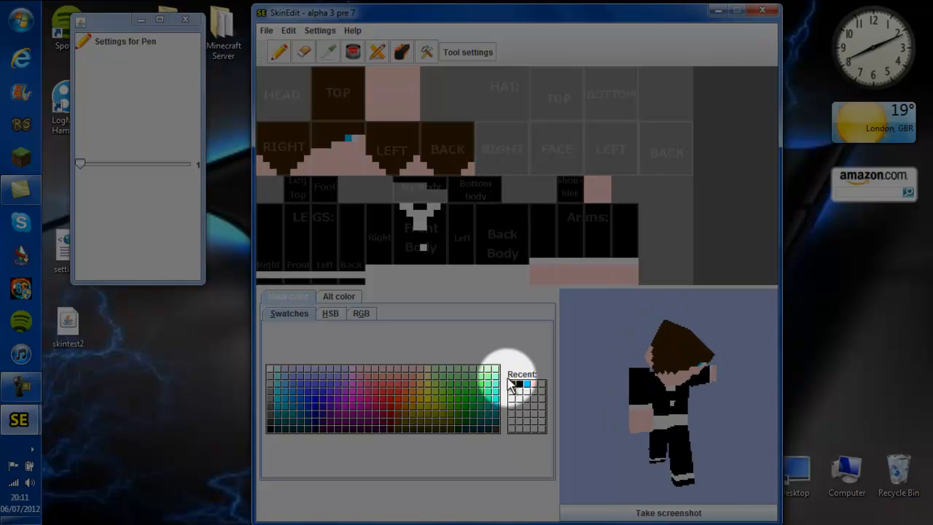
click(533, 407)
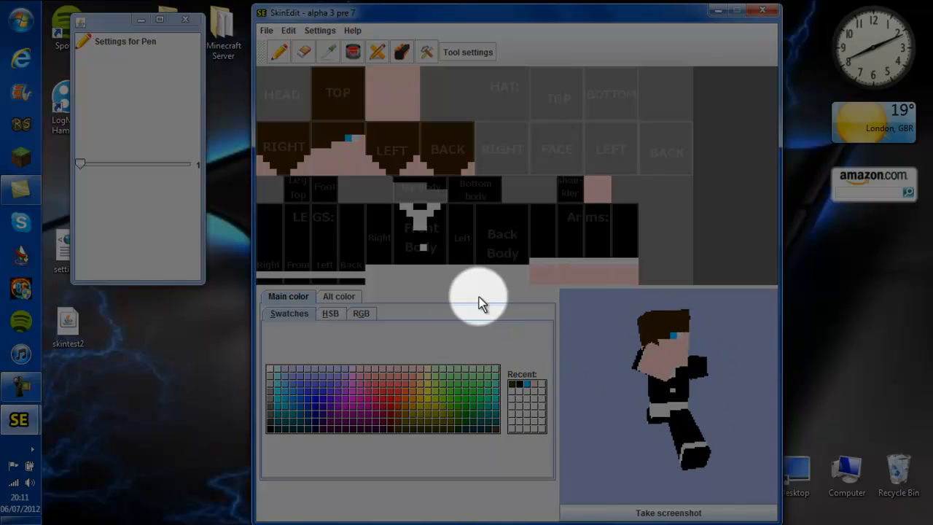
click(396, 212)
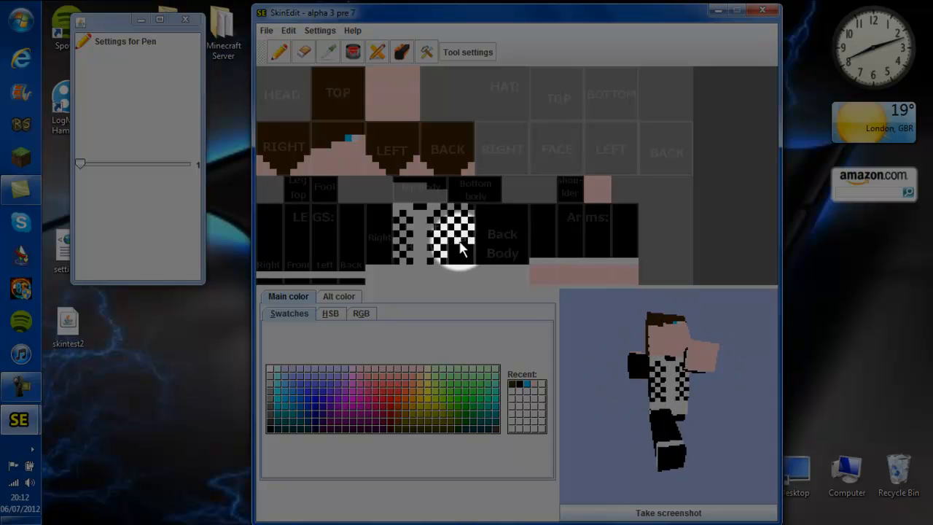
click(450, 256)
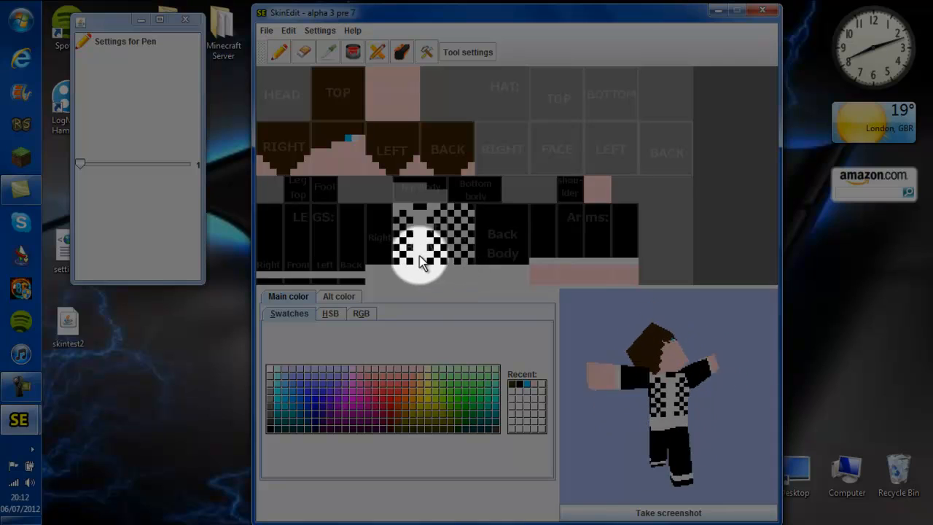
- Paint white checkerboard pixels over the whole black Right side of the body
click(369, 207)
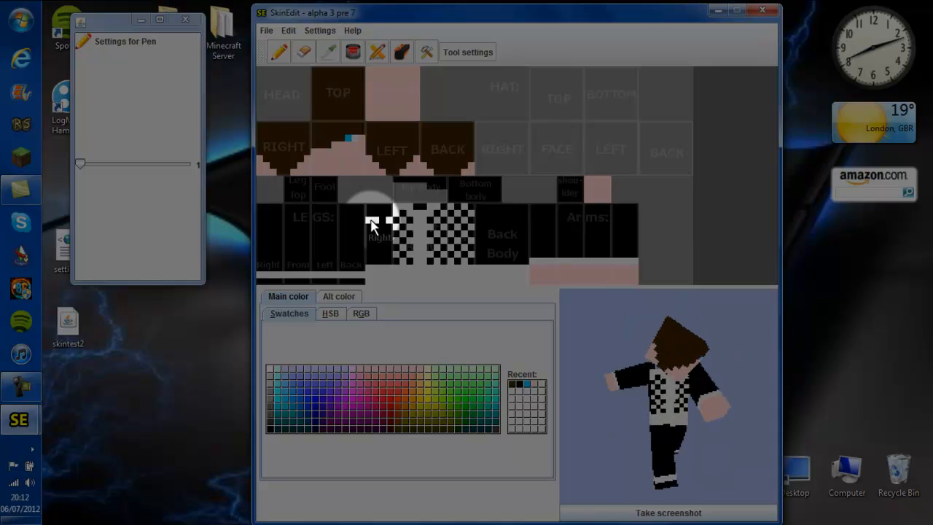
click(369, 227)
click(382, 227)
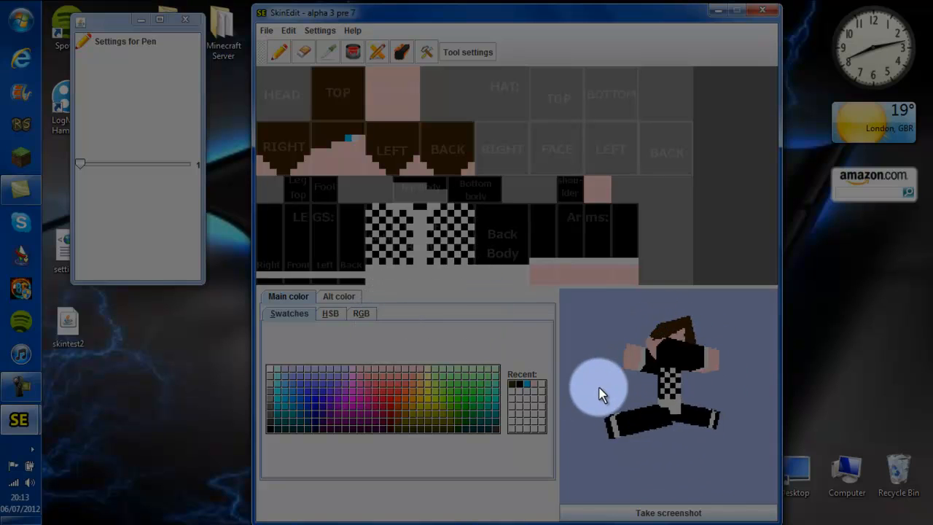
- Paint the white checkerboard pattern across the upper rows of the Back Body area
click(491, 220)
click(499, 221)
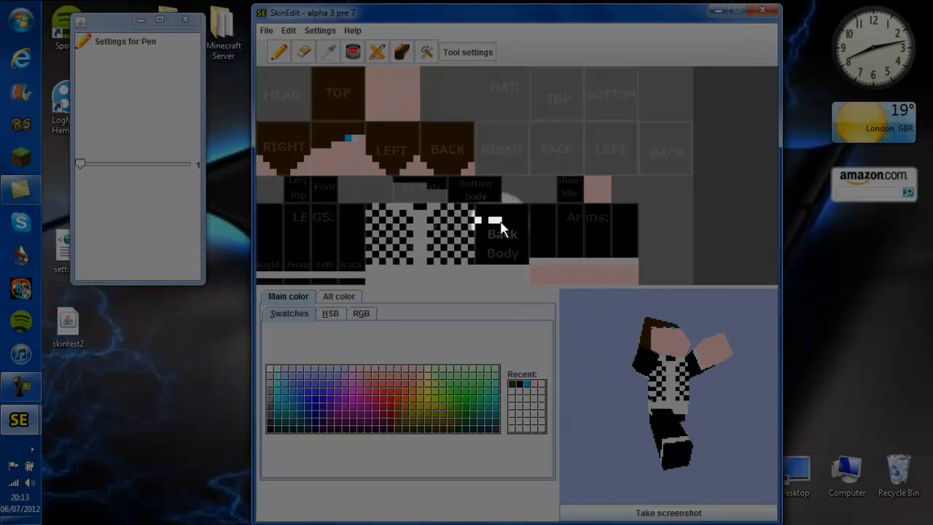
click(519, 219)
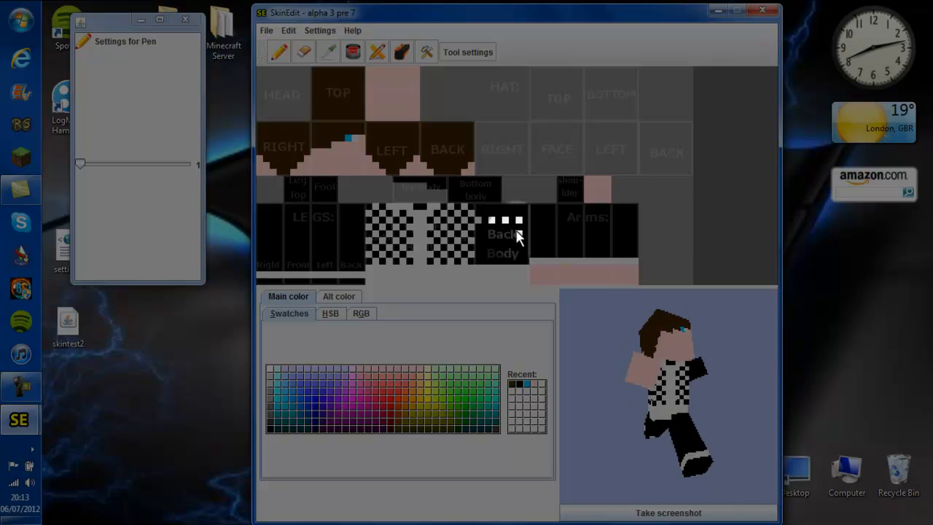
click(511, 214)
click(498, 213)
click(511, 226)
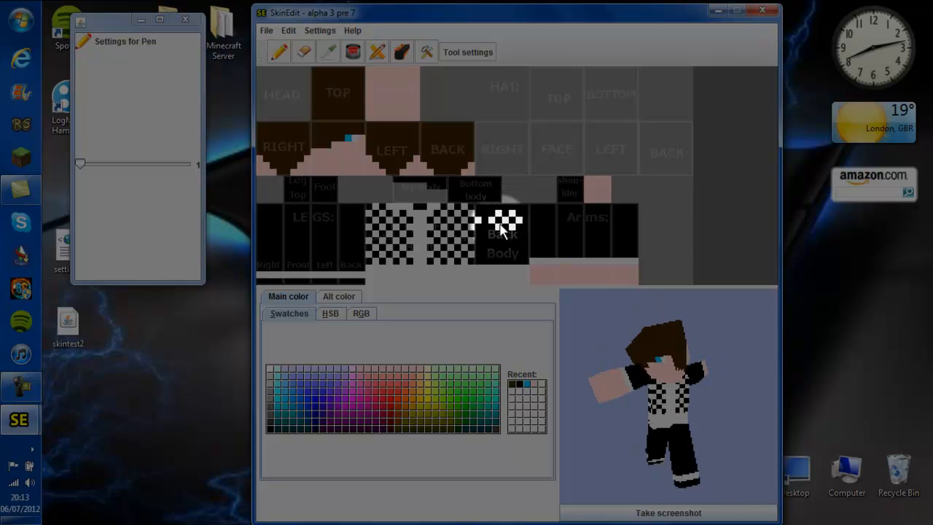
click(498, 227)
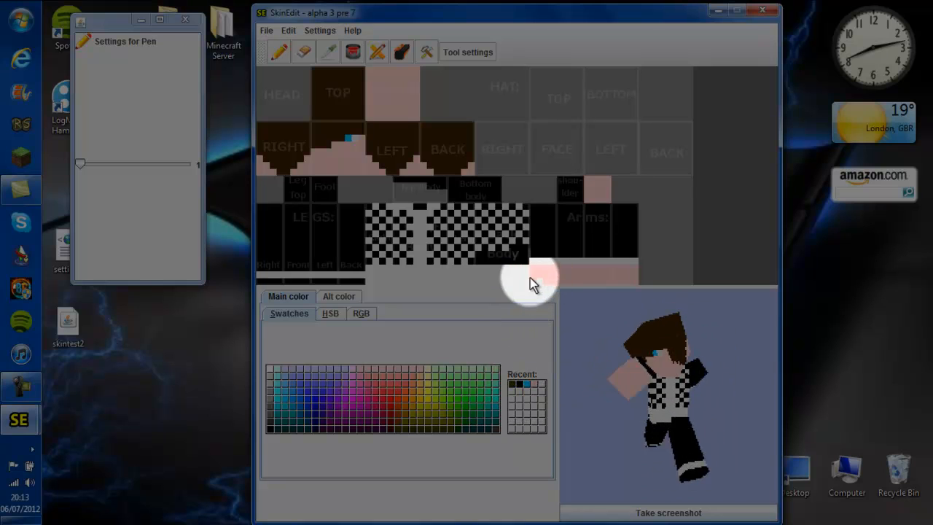
- Undo the misplaced white pixels and complete the checkerboard on the lowest rows of the Back Body area
click(490, 253)
click(506, 254)
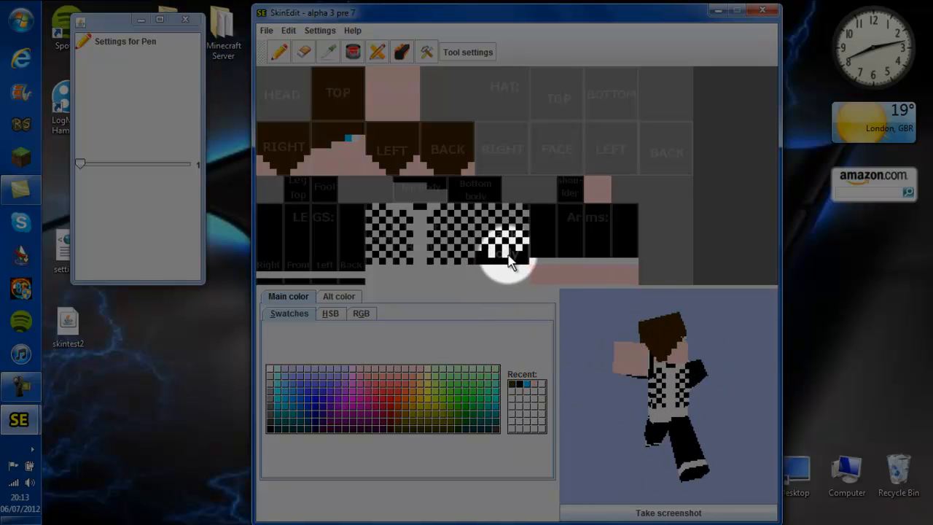
key(ctrl+z)
key(ctrl+z)
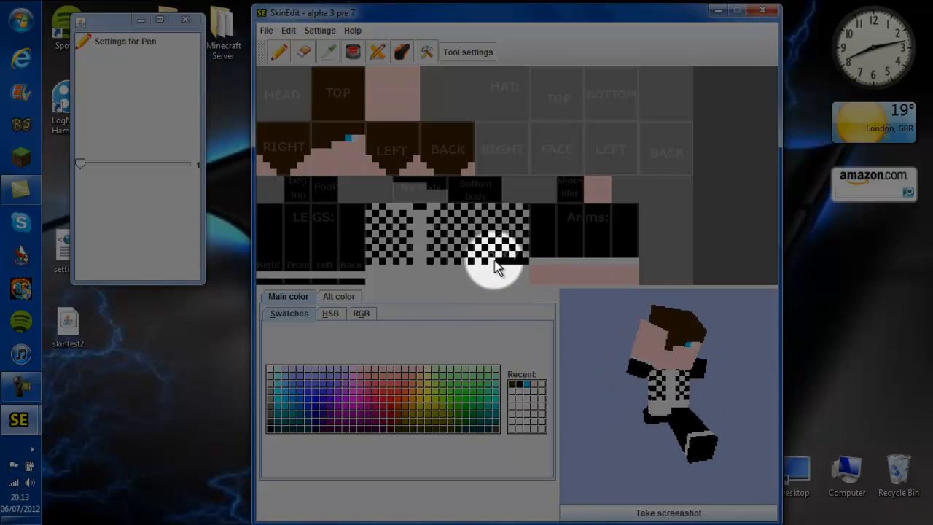
click(506, 262)
click(519, 261)
click(478, 186)
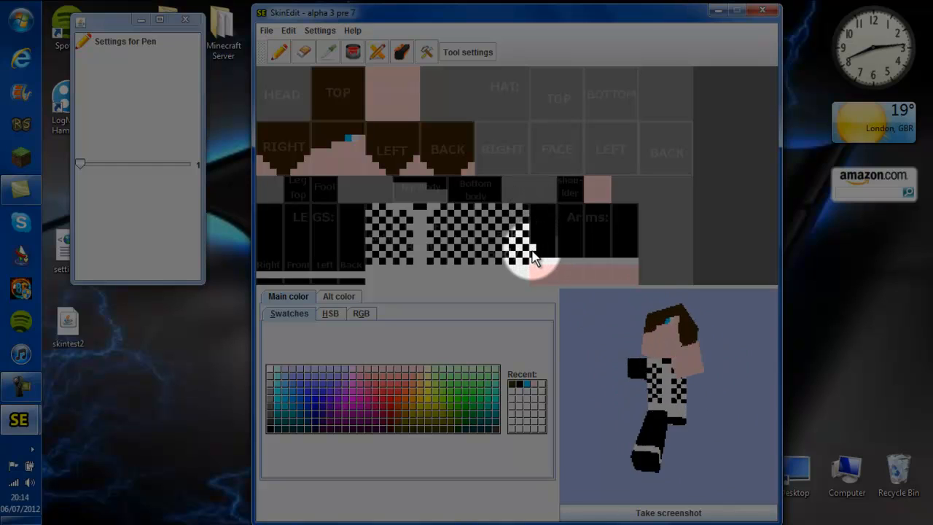
- Extend the white cuff band upward by two pixel rows on all four arm sides and fill the Shoulder area with white
mouse_move(534, 259)
mouse_down()
mouse_move(635, 256)
mouse_move(535, 257)
mouse_move(549, 255)
mouse_up()
click(560, 180)
mouse_move(560, 180)
mouse_down()
mouse_move(574, 180)
mouse_move(578, 198)
mouse_move(560, 188)
mouse_move(570, 198)
mouse_up()
click(559, 221)
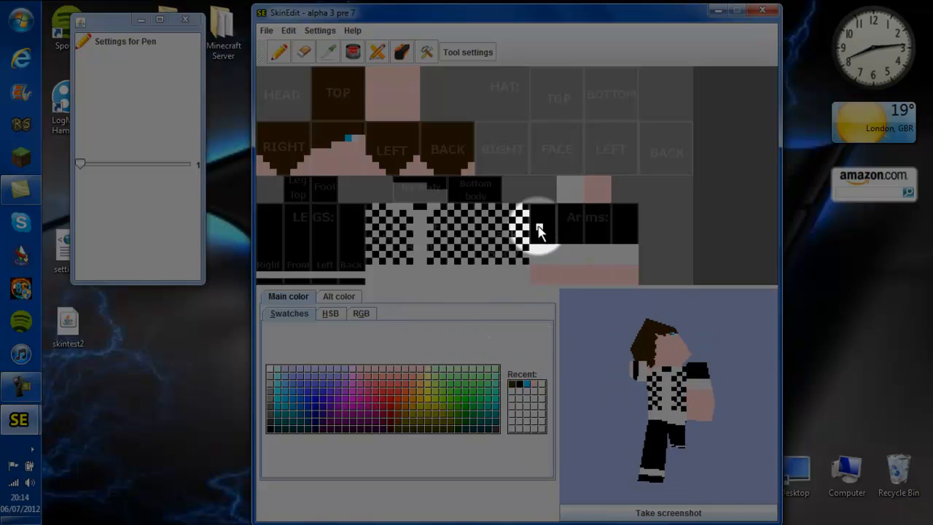
- Paint a one-pixel black border around the white Shoulder area above the arms
click(519, 385)
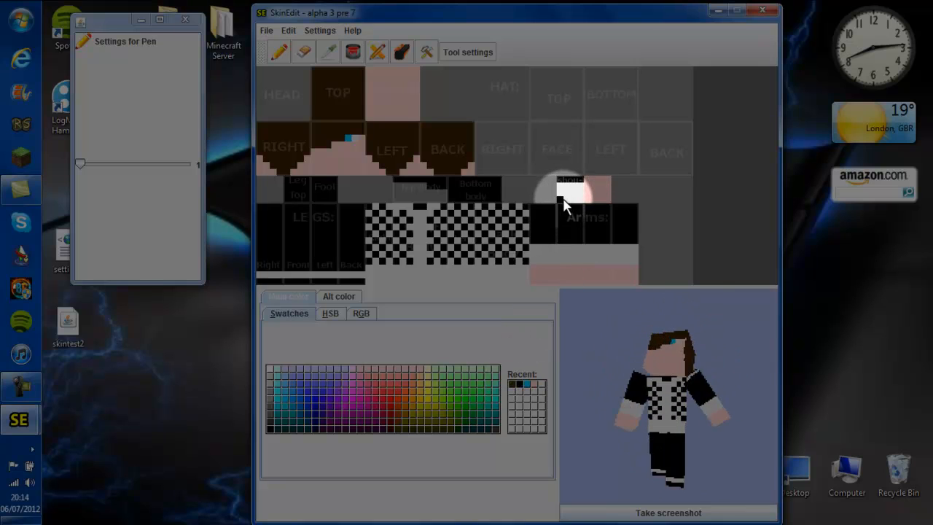
drag(579, 185, 560, 193)
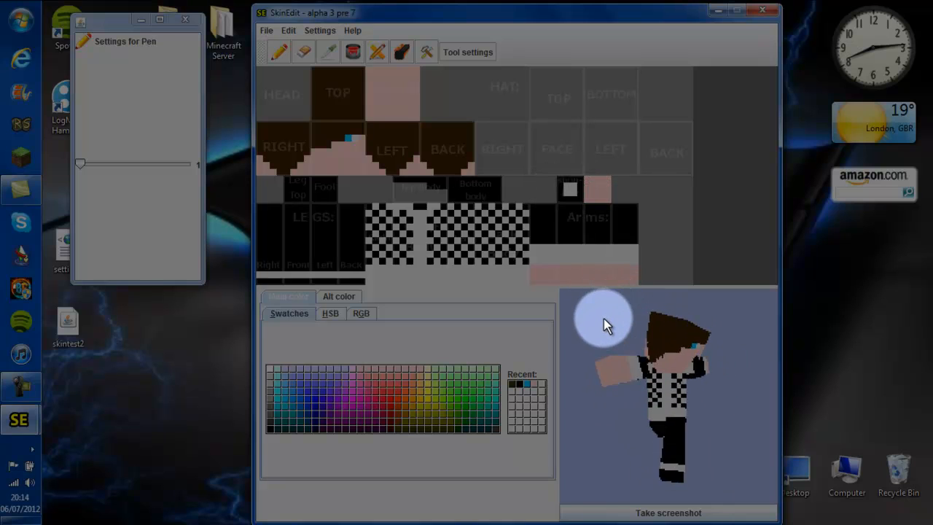
click(580, 276)
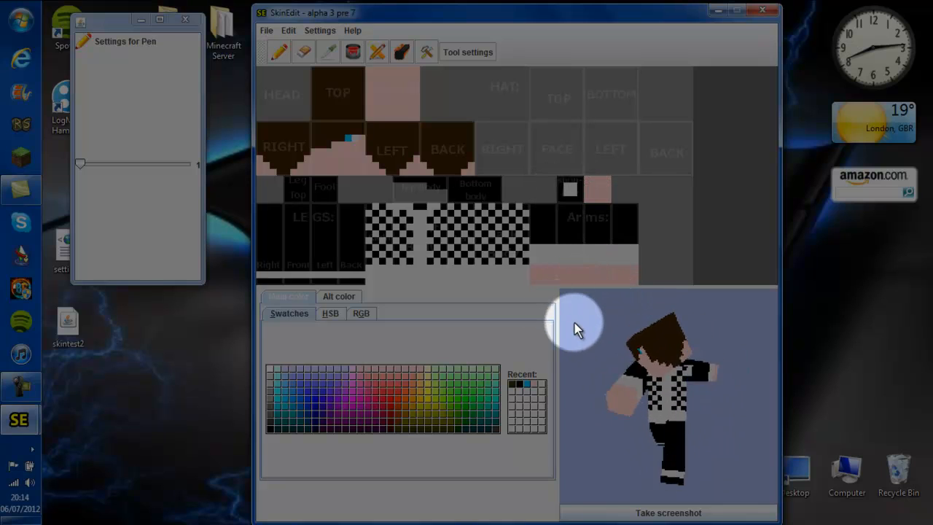
drag(670, 359, 404, 223)
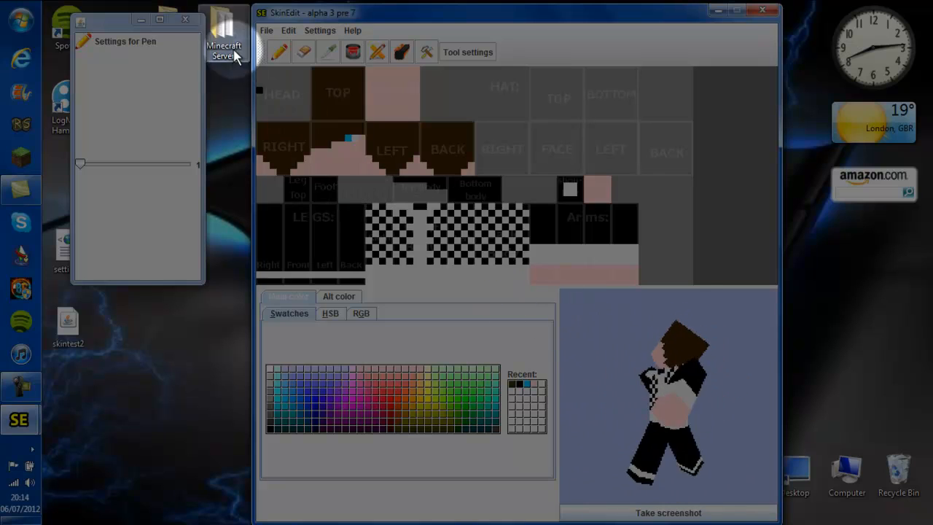
- Save the skin as "Butler Skin" in the Minecraft folder inside Documents
click(267, 29)
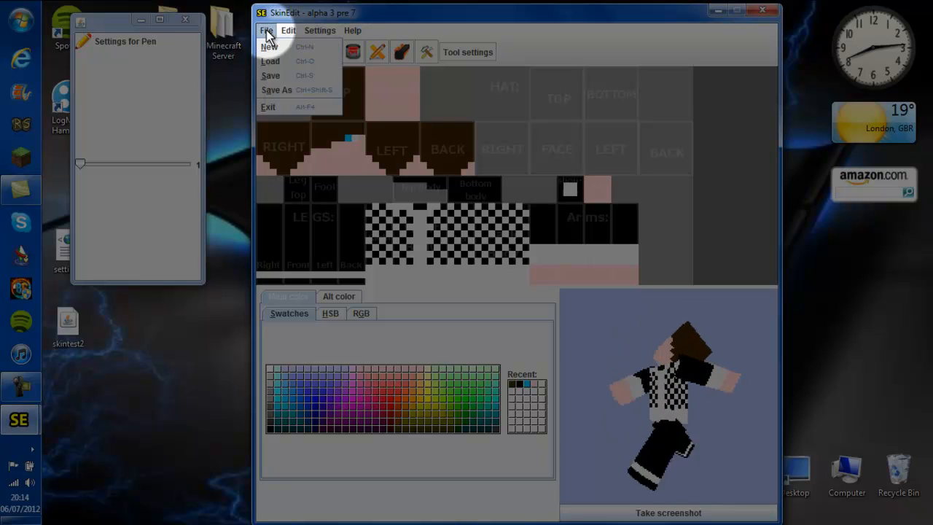
click(277, 89)
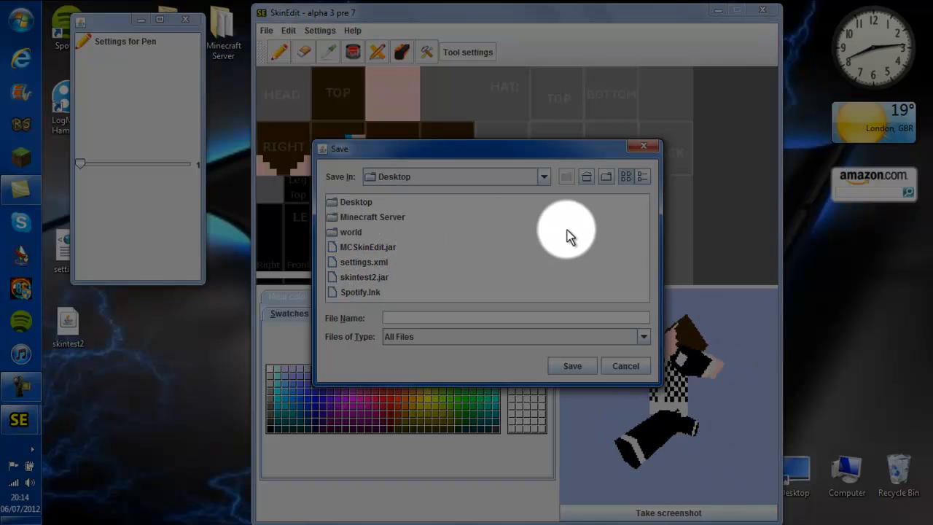
click(544, 177)
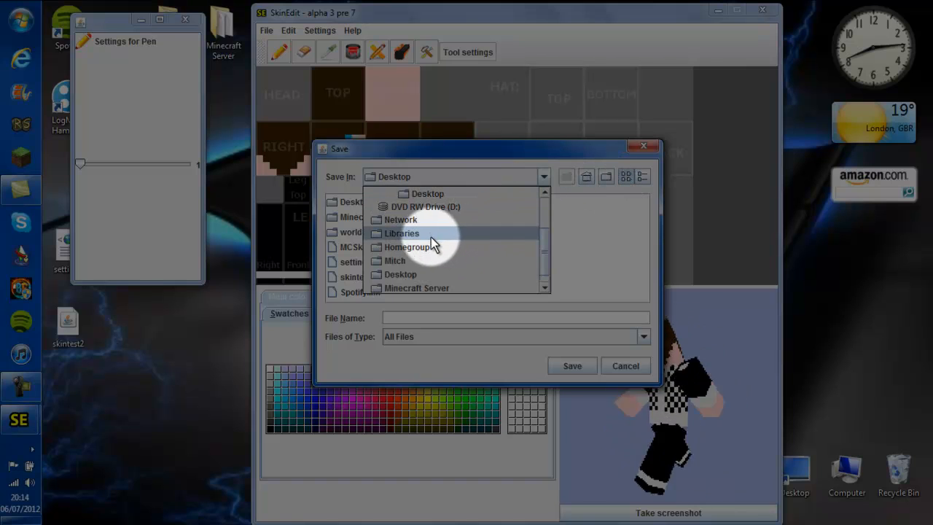
click(425, 261)
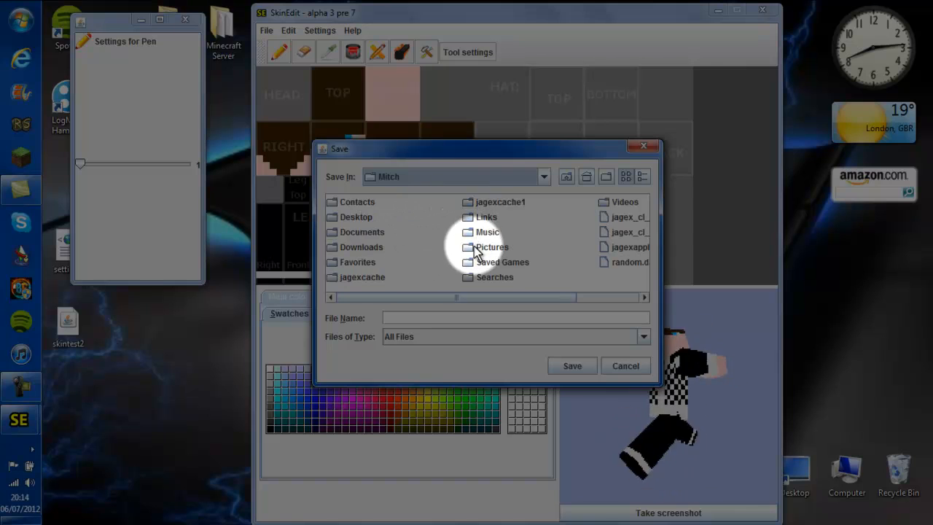
double_click(364, 233)
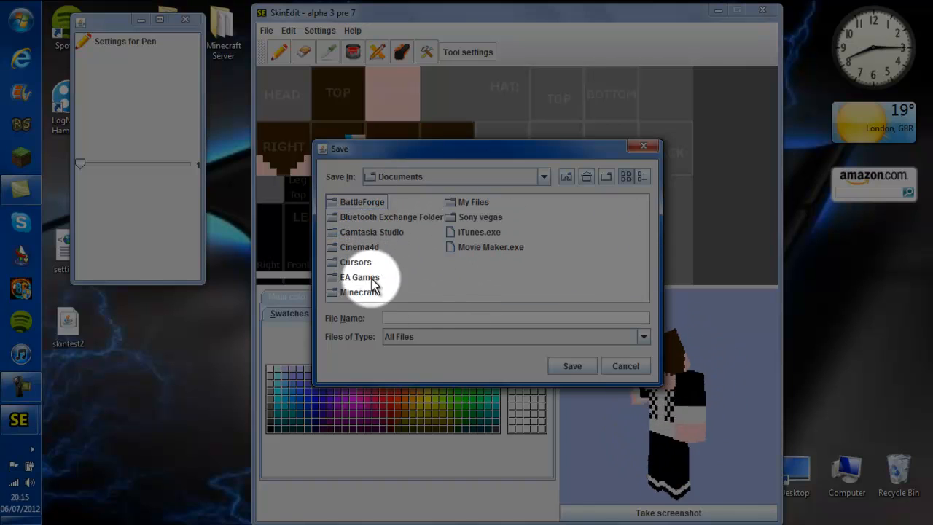
double_click(372, 293)
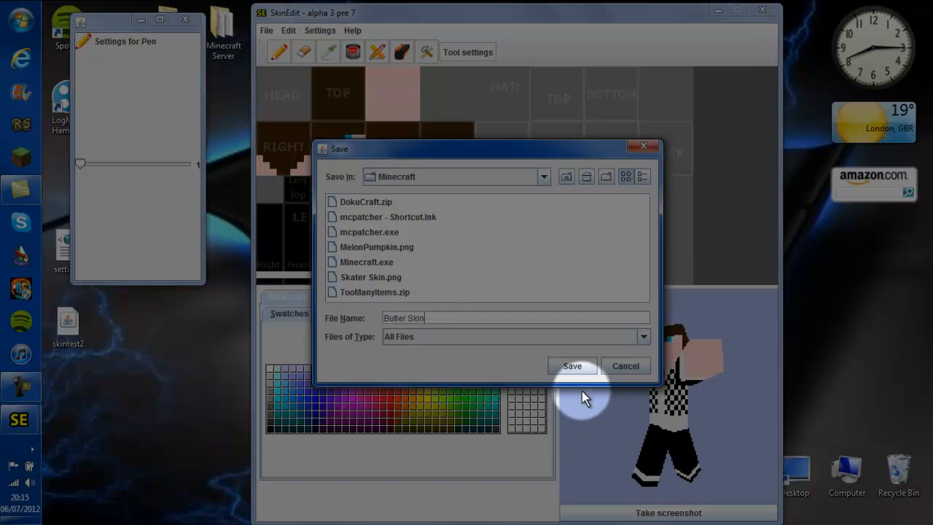
click(573, 367)
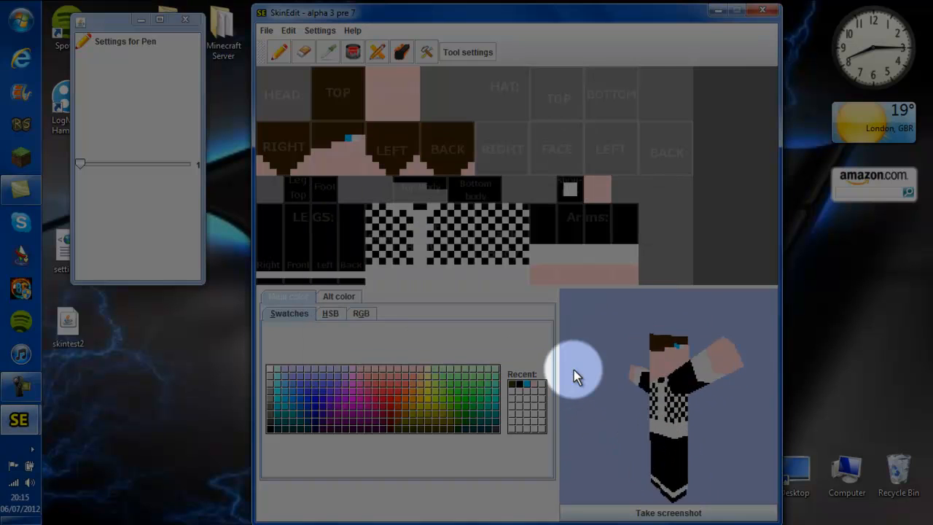
- Minimize the skin editor and its pen settings window, open Internet Explorer and go to minecraft.net
click(717, 11)
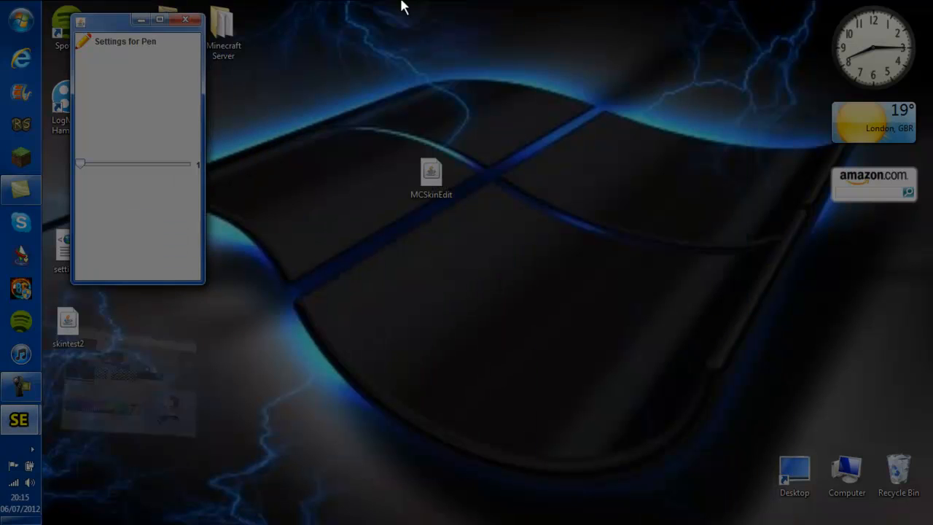
click(144, 22)
click(21, 60)
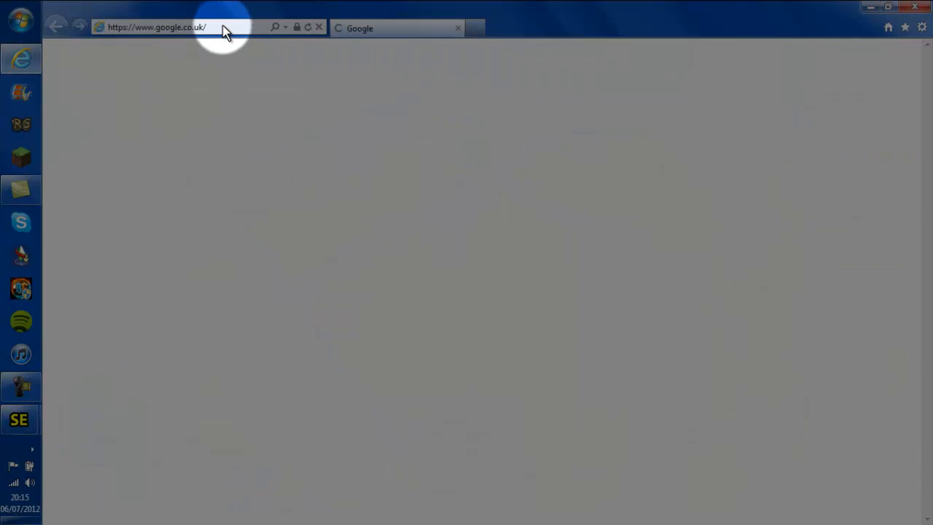
click(225, 27)
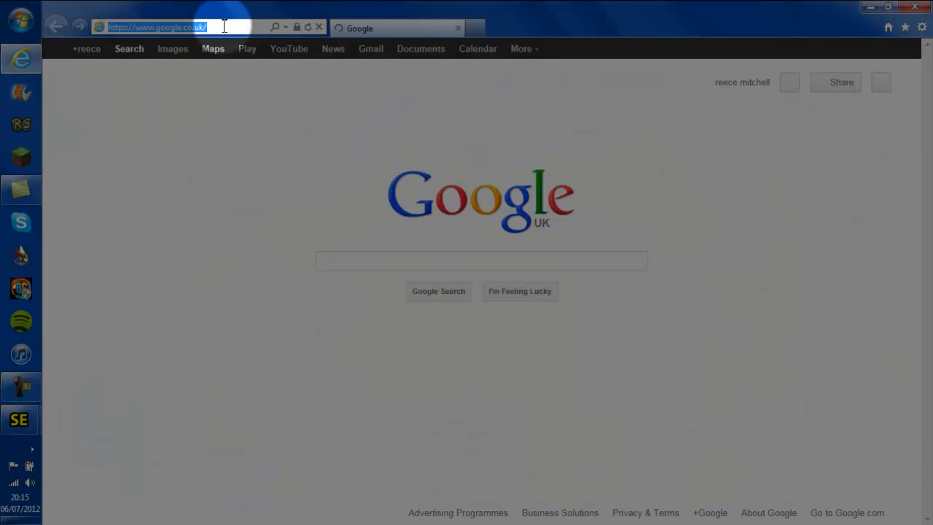
text(minecraft.net/)
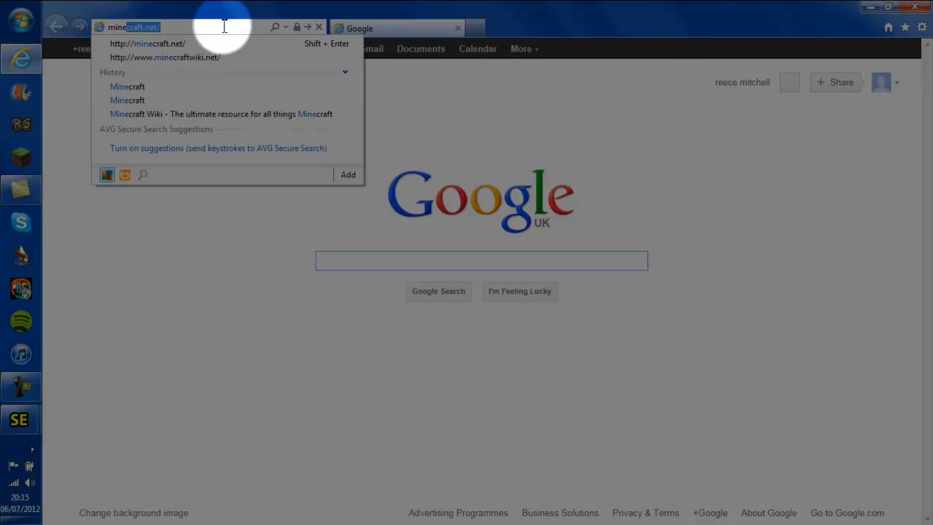
key(Down)
key(Return)
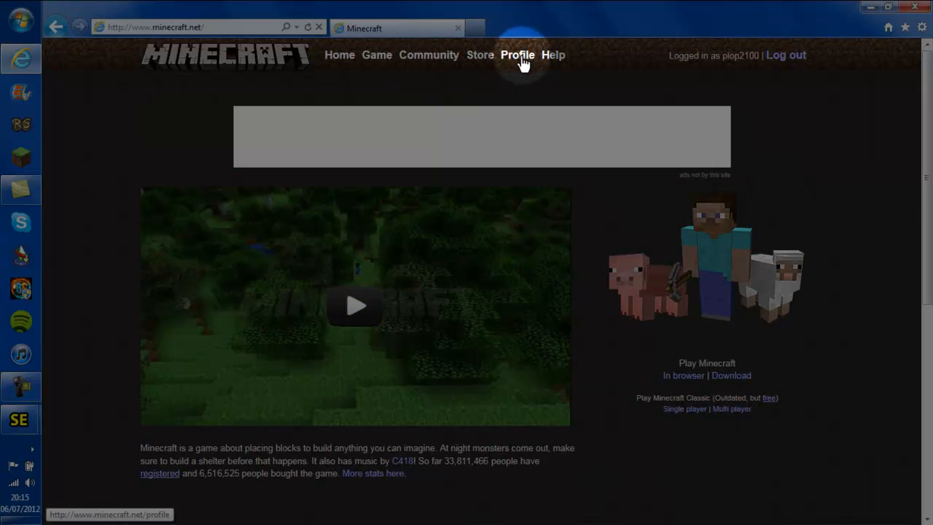
- Open the Minecraft Profile page, dismiss the pop-up advert and locate the Change Skin section
click(519, 56)
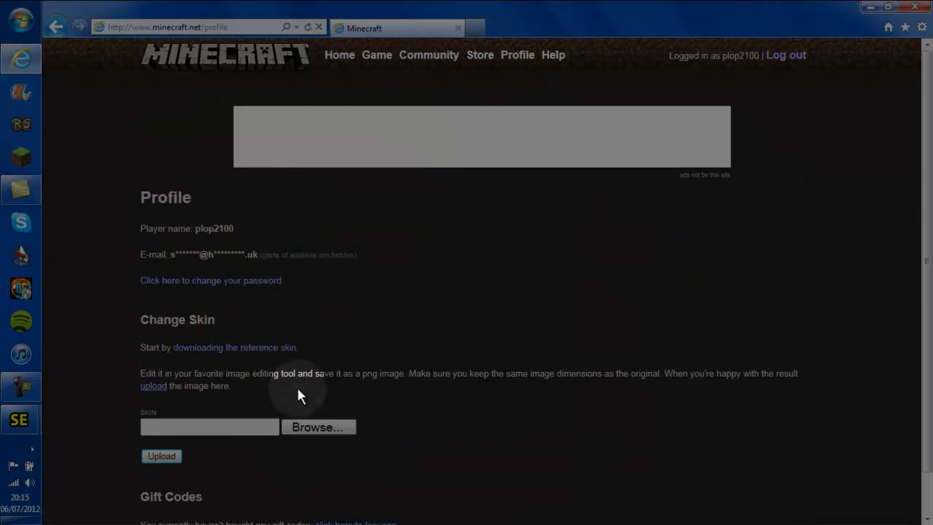
scroll(192, 408, down, 1)
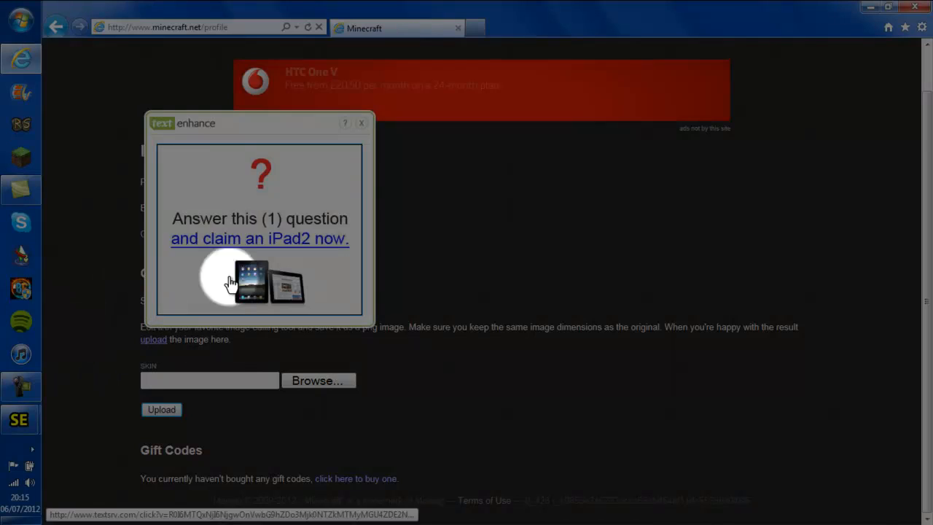
click(361, 123)
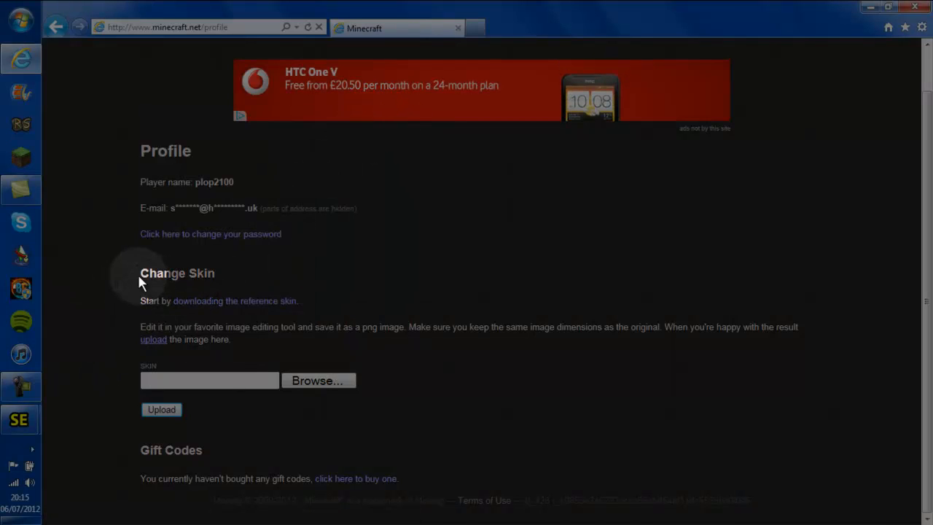
drag(137, 274, 208, 270)
click(293, 266)
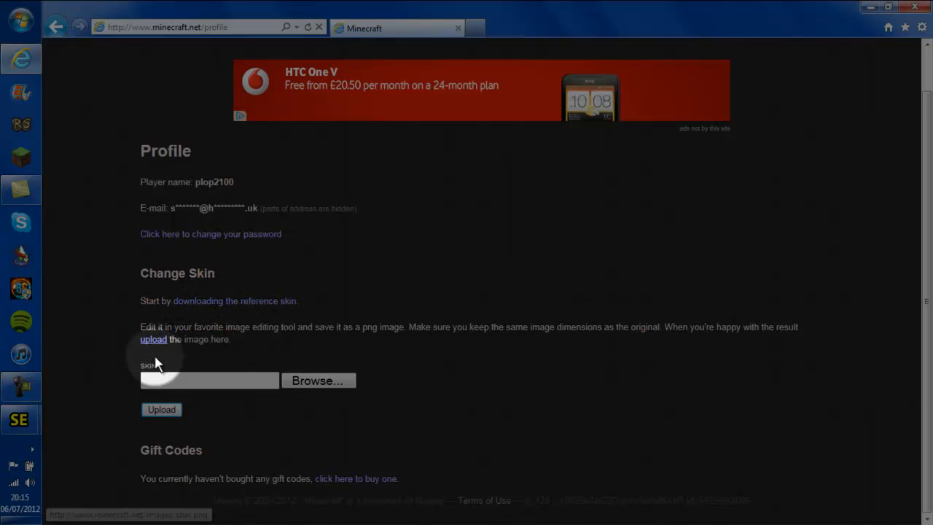
mouse_move(156, 338)
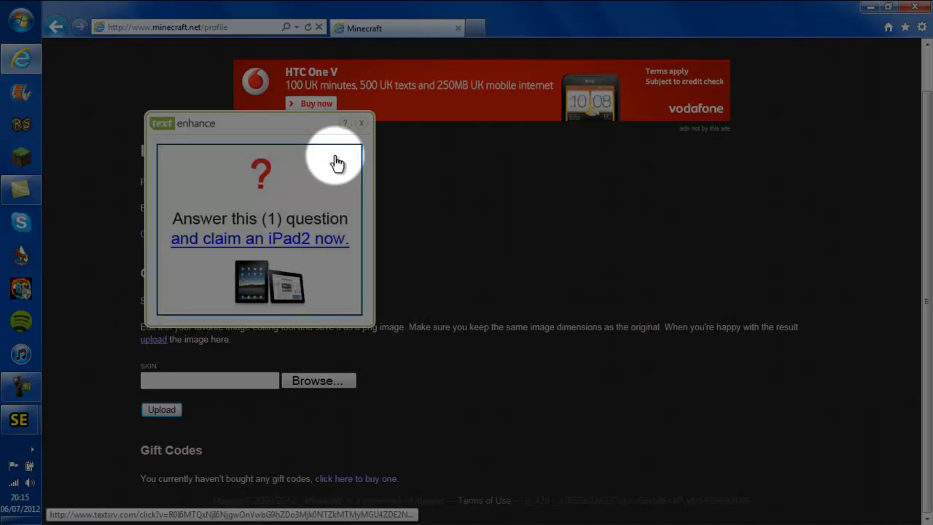
- Close the pop-up advert covering the Change Skin section and highlight the instructions on PNG format and image dimensions
click(362, 123)
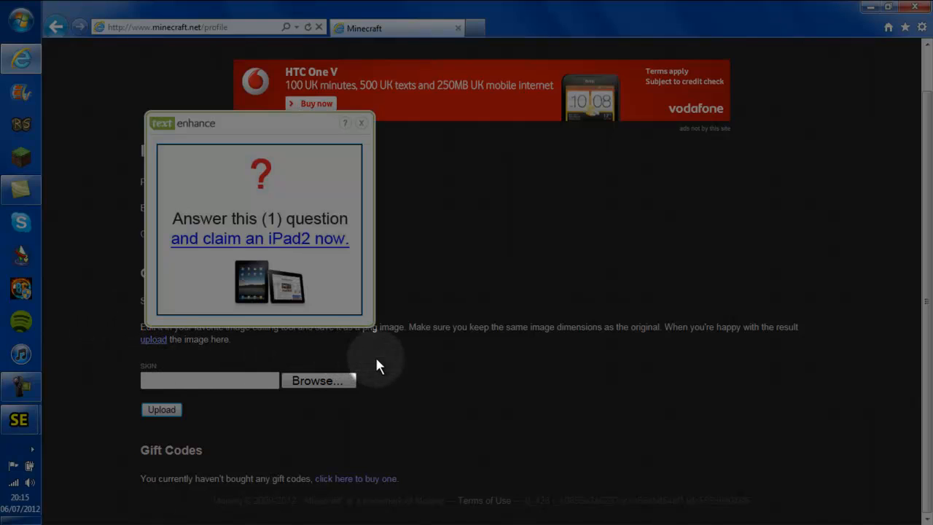
drag(322, 331, 743, 329)
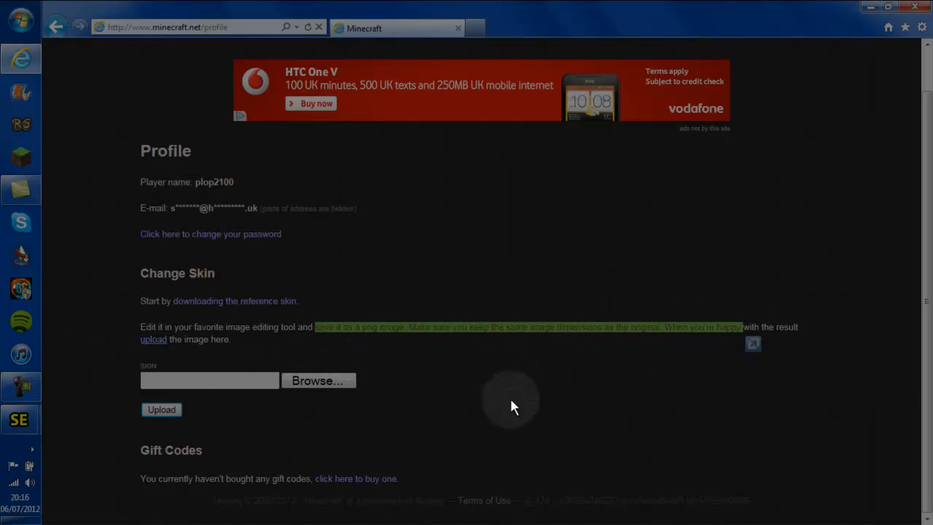
click(290, 380)
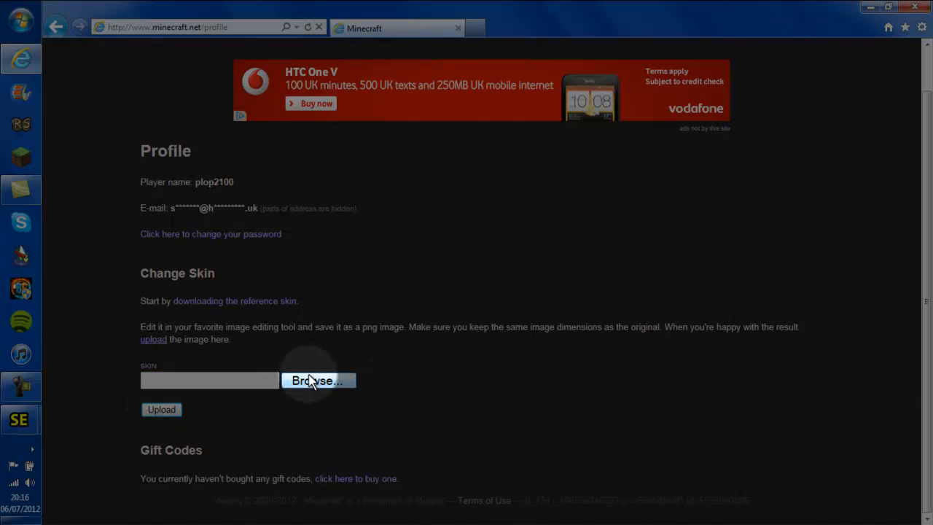
- Choose the Butler Skin PNG from the Minecraft folder in My Documents and upload it as the new skin
click(310, 380)
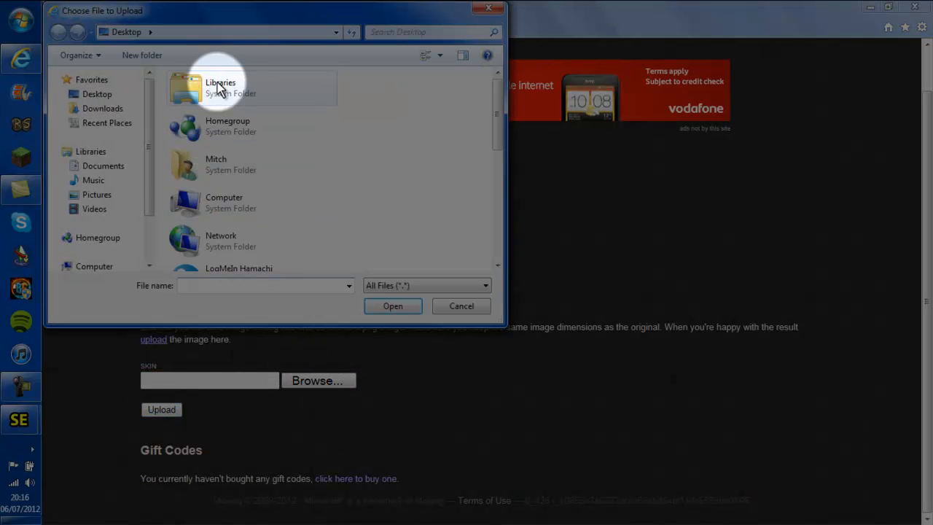
double_click(223, 175)
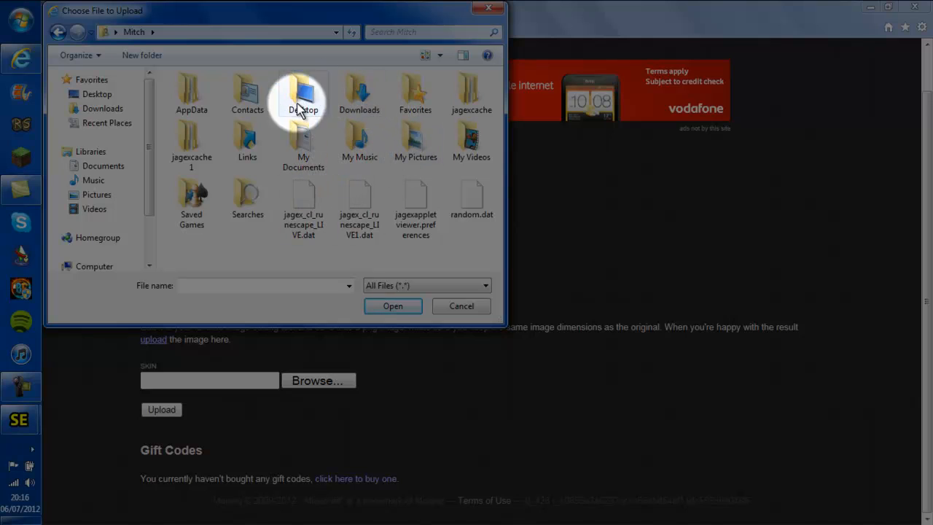
double_click(301, 146)
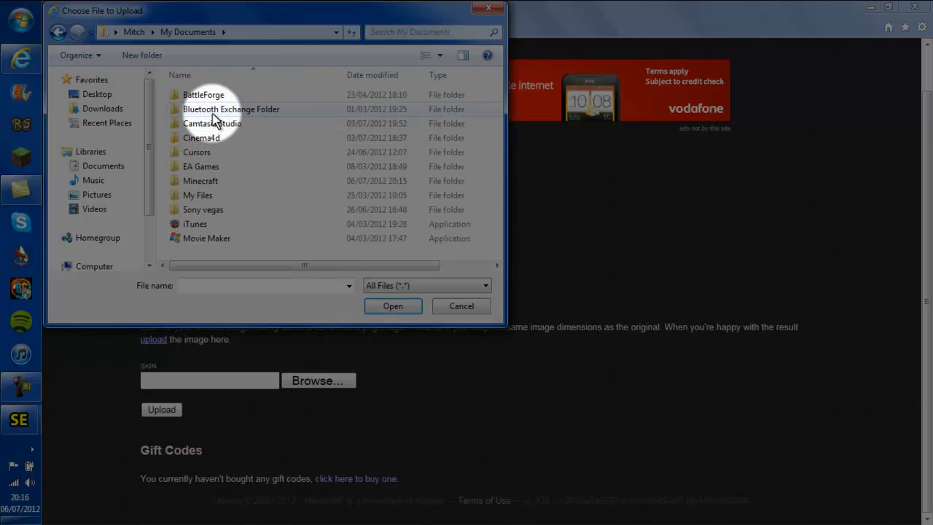
double_click(209, 181)
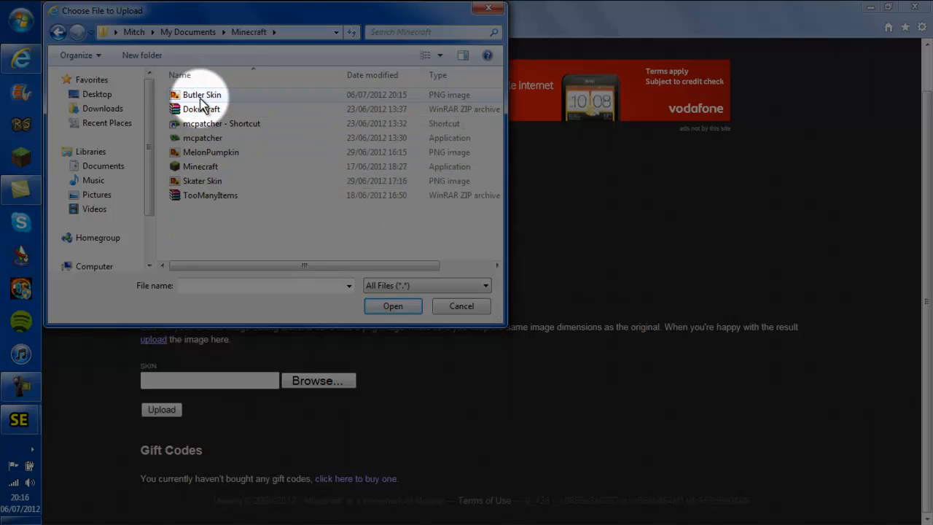
double_click(201, 97)
click(161, 410)
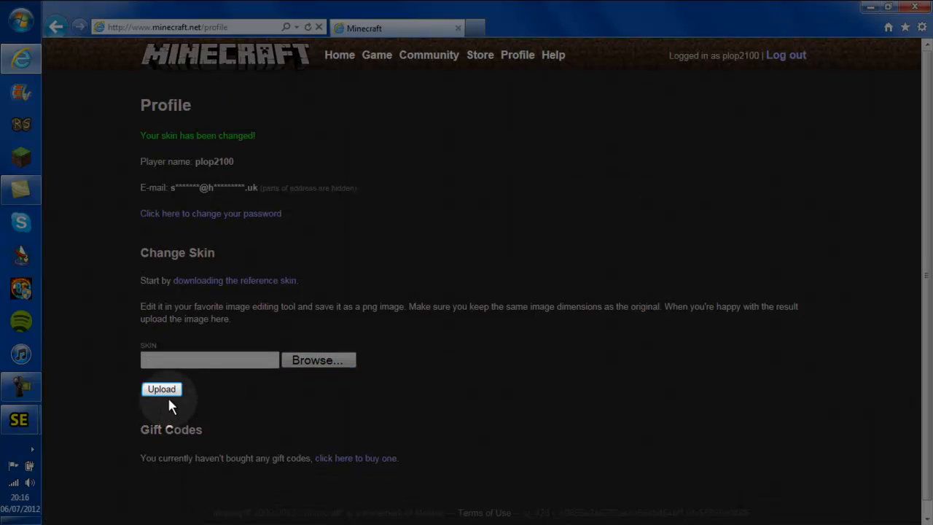
mouse_move(183, 228)
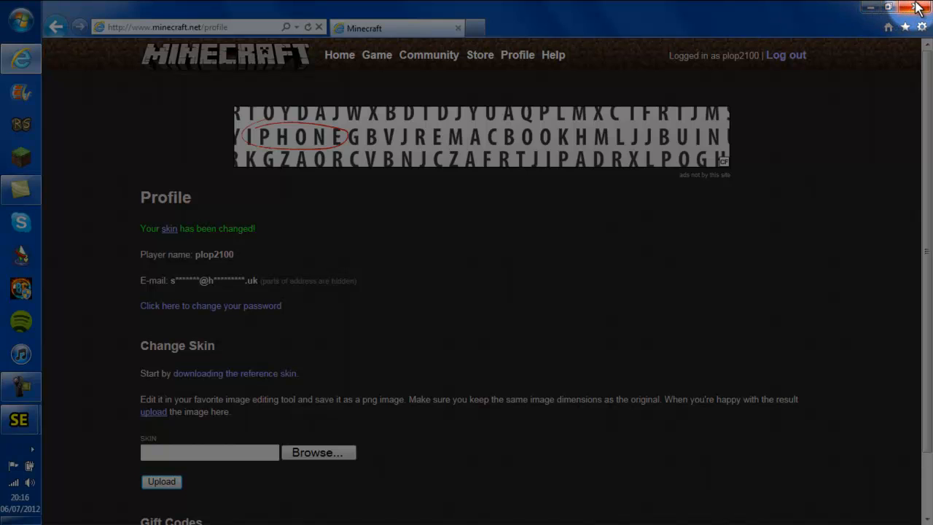
- Close the browser, switch to the Minecraft Launcher and log in with the remembered account details
click(917, 7)
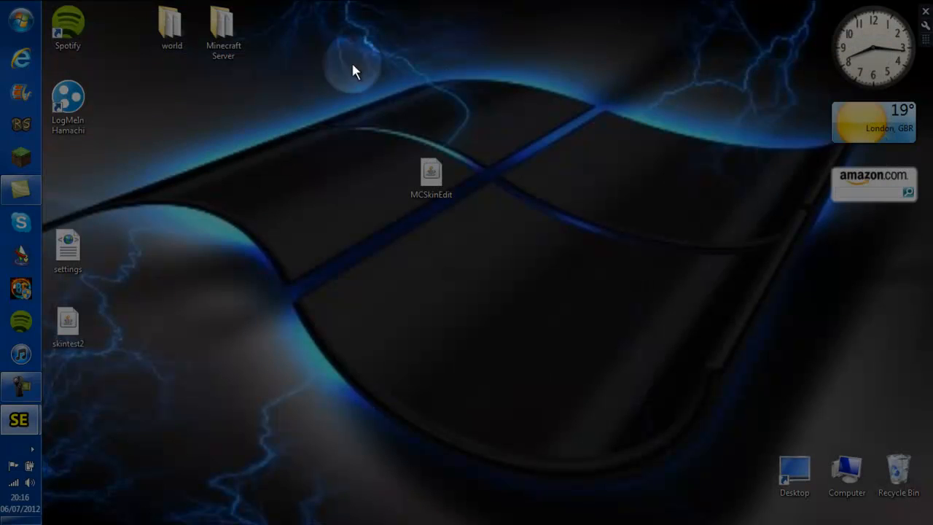
click(21, 159)
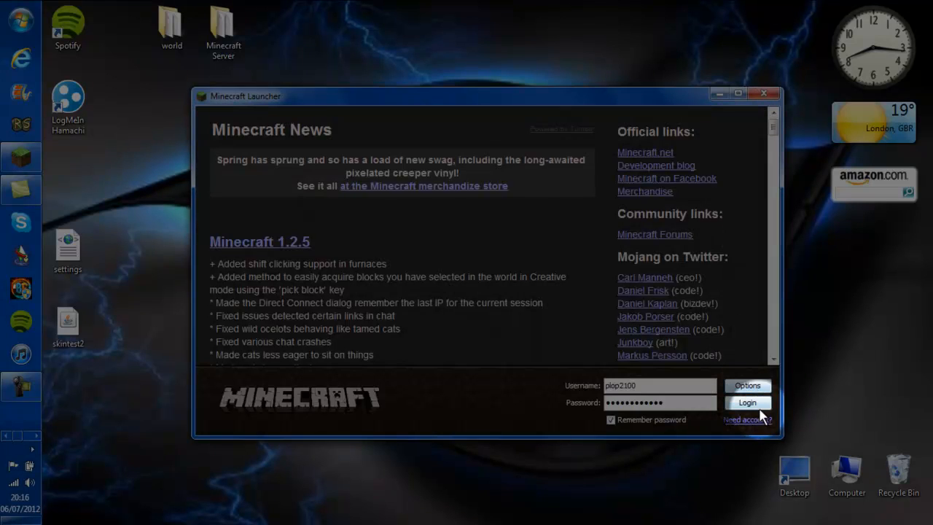
click(750, 401)
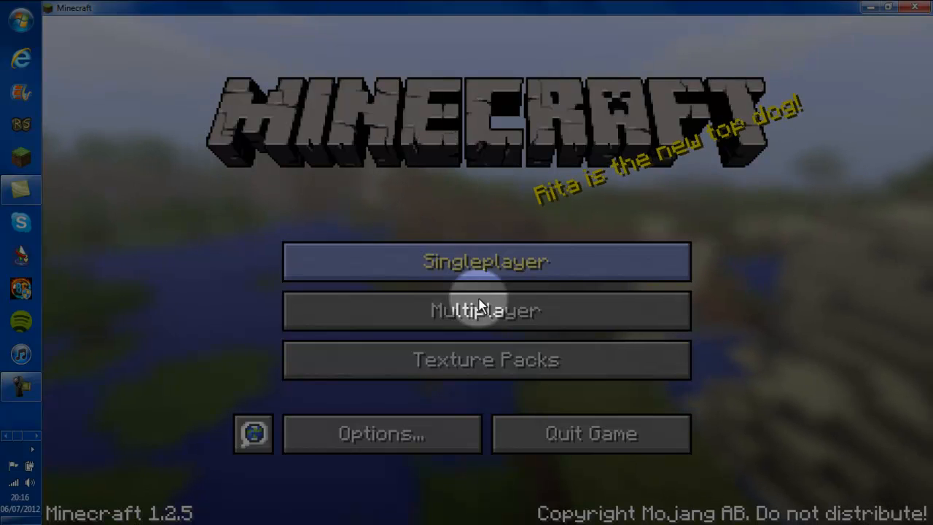
- Create a new singleplayer world and examine the uploaded skin on the character in the inventory
click(477, 268)
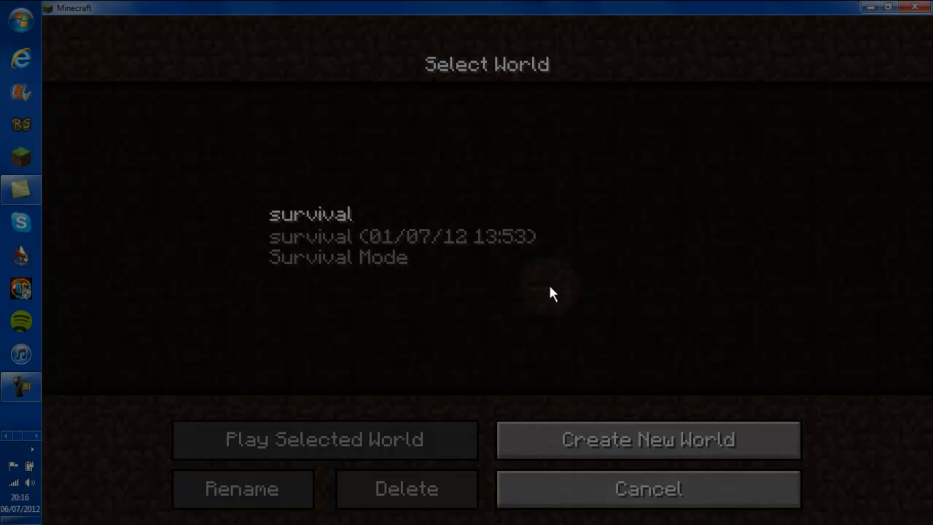
click(583, 441)
click(408, 482)
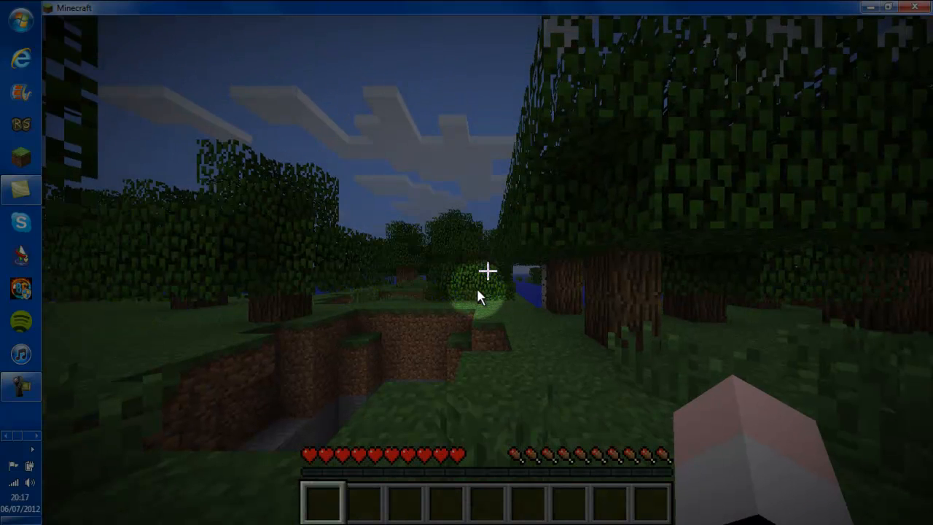
key(e)
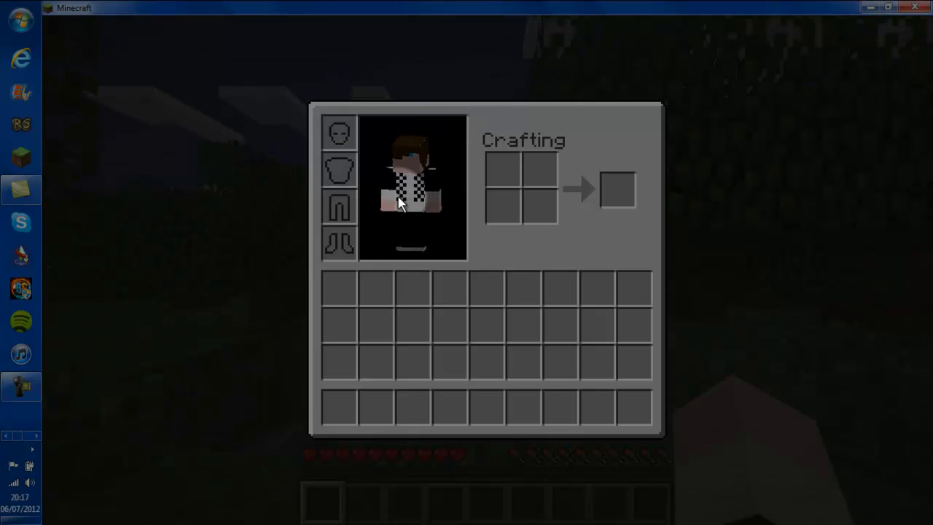
key(e)
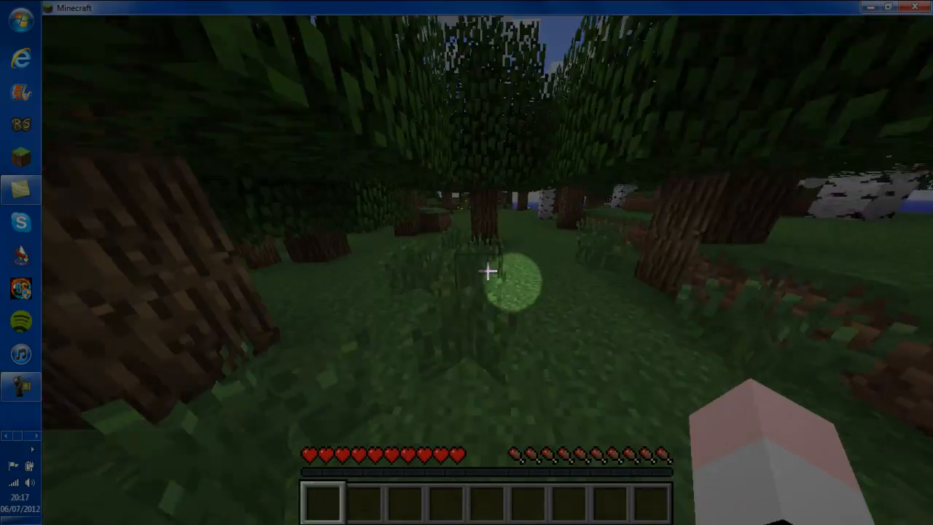
- Break and collect a wood block from a nearby tree, and view the character holding it in the inventory
key(w)
click(487, 271)
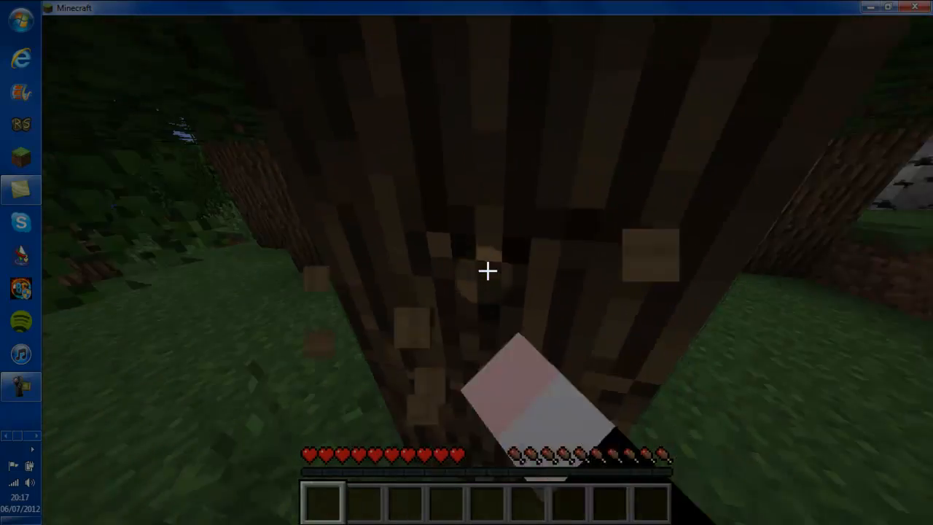
drag(487, 271, 487, 271)
key(w)
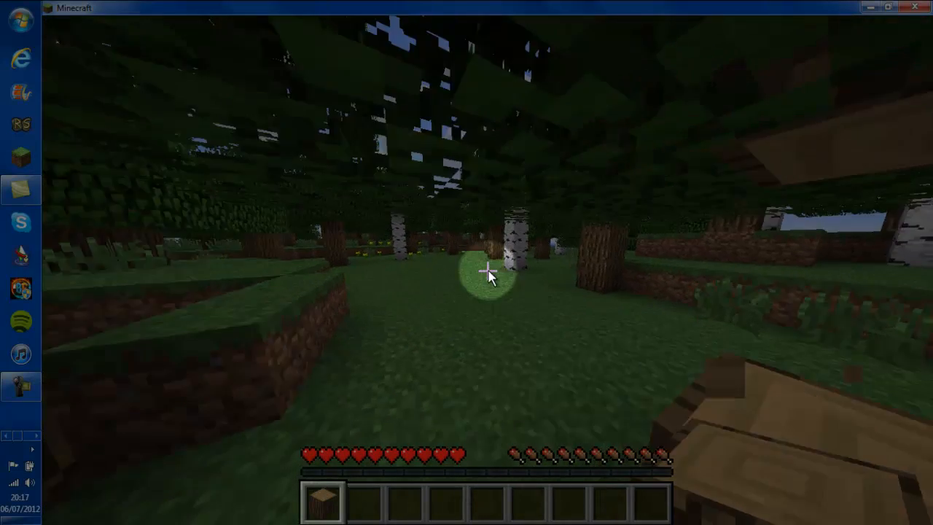
key(e)
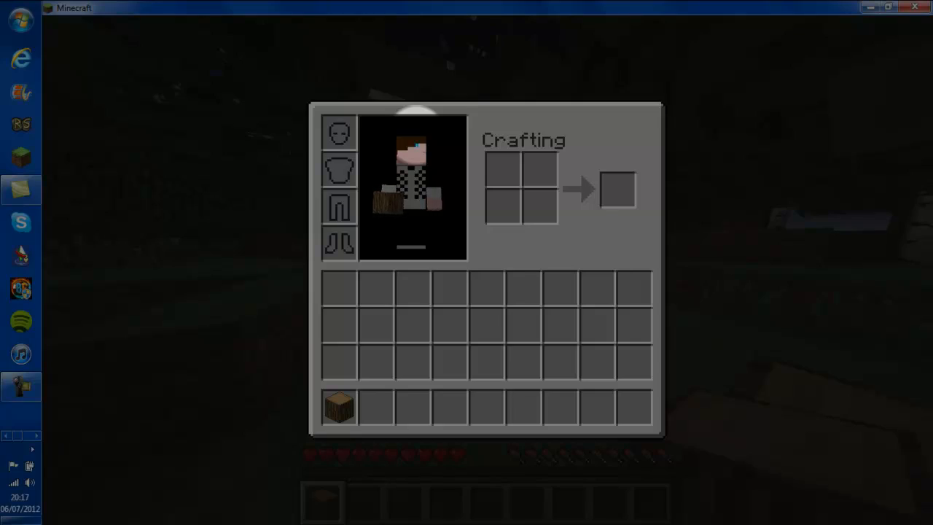
key(e)
- Walk and jump through the forest past the birch trees and pause the game
key(w)
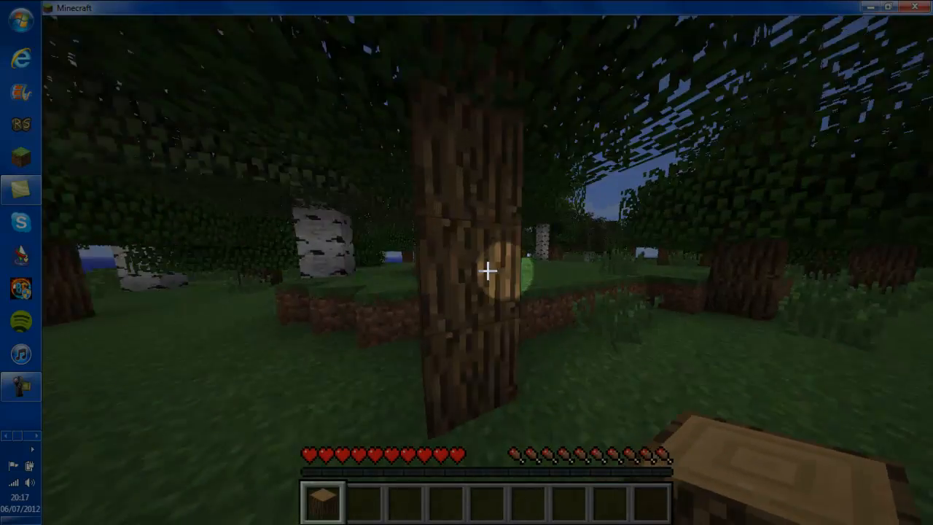
key(w)
key(space)
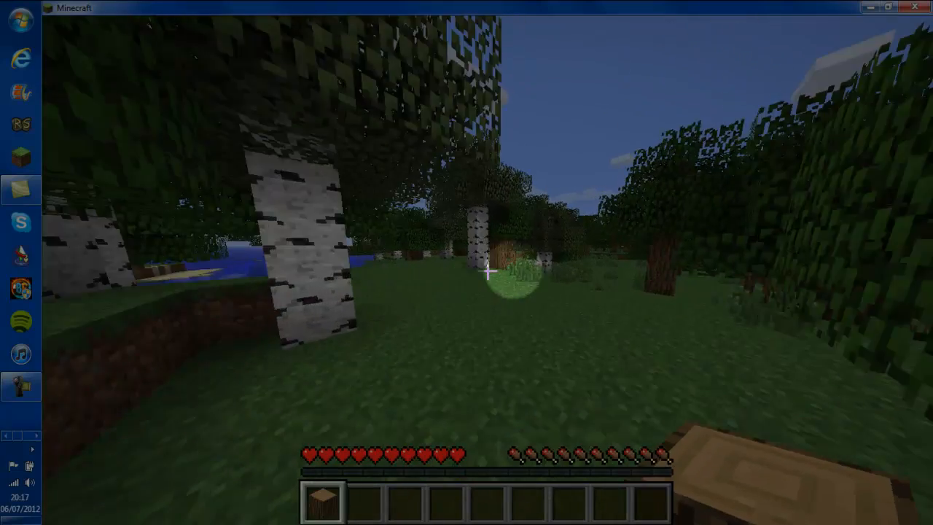
key(w)
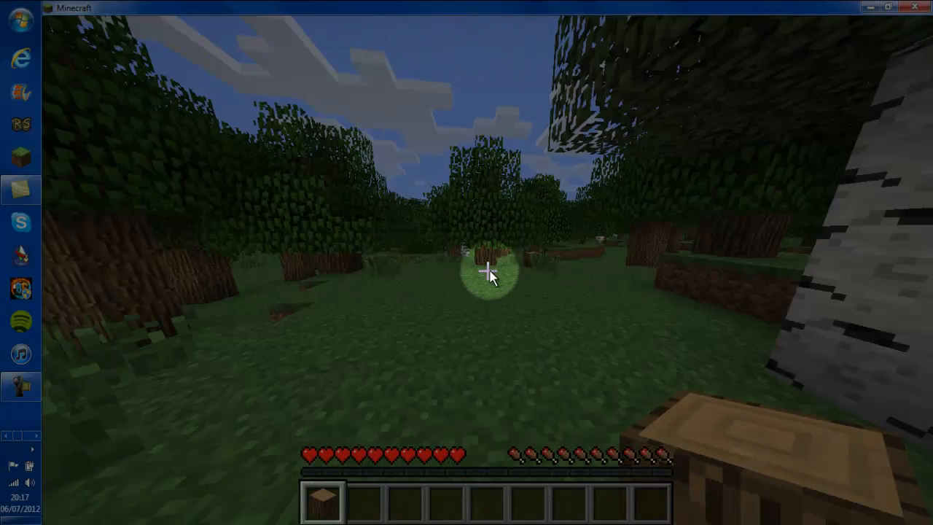
key(Escape)
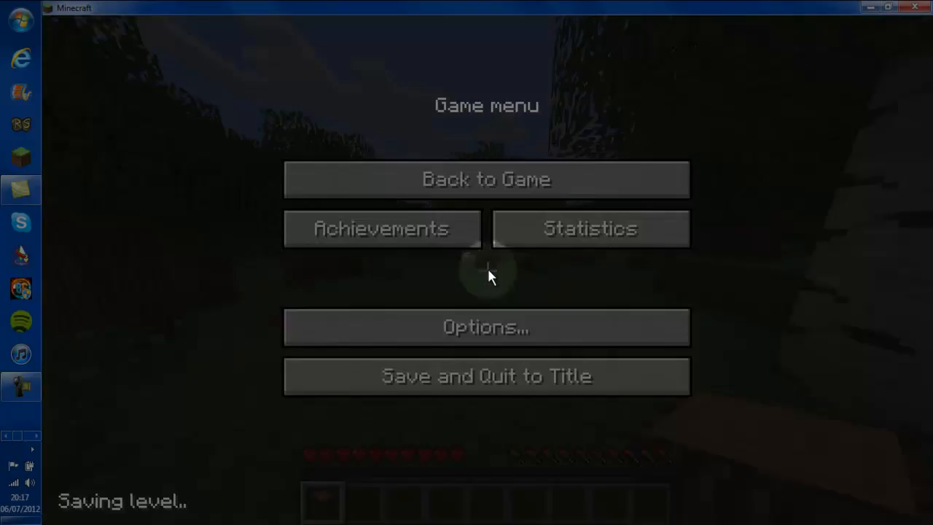